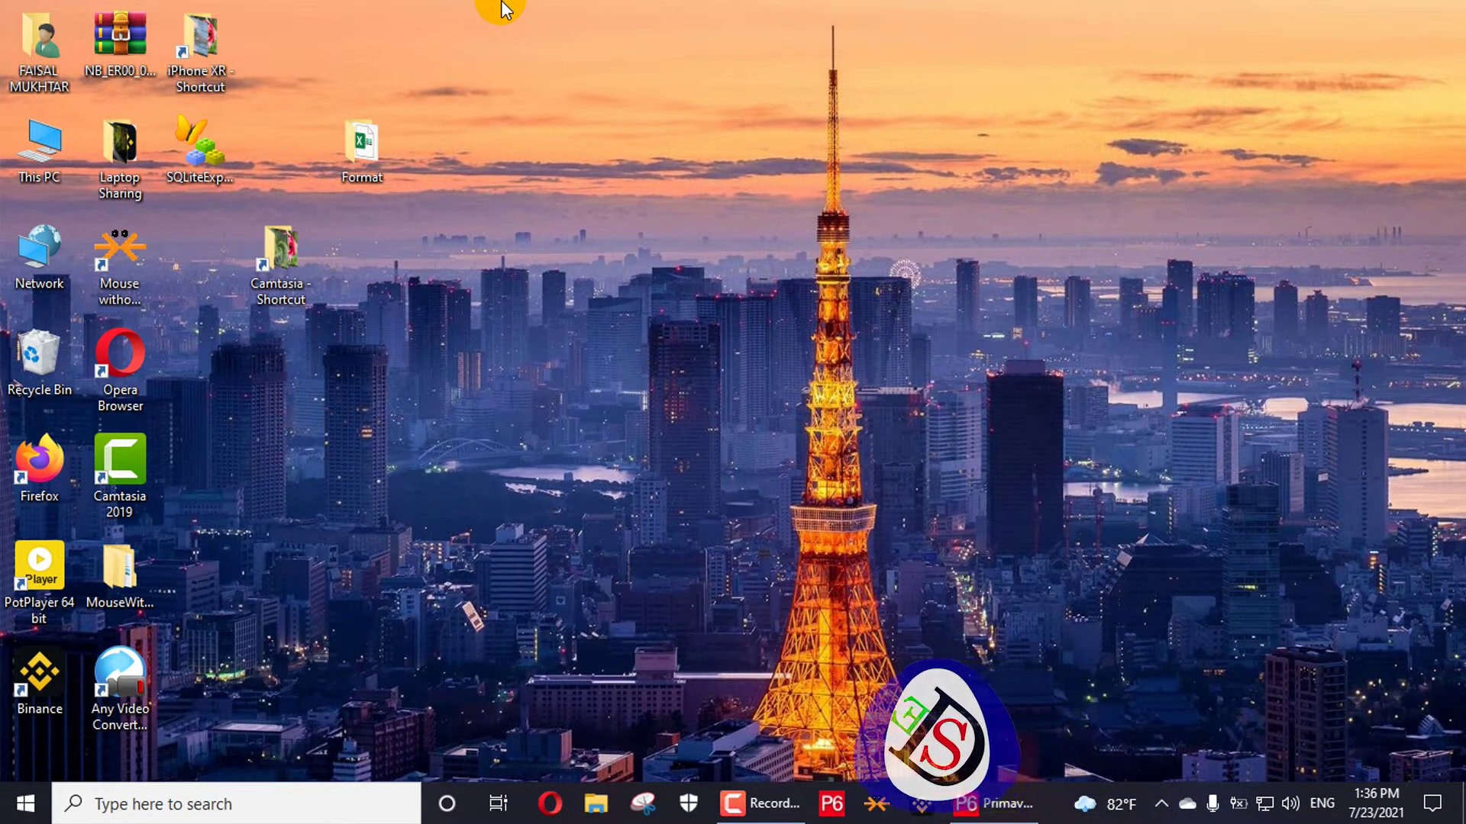
- Switch to Primavera P6 and look through the activities of the Road Design and Engineering Project under their WBS bands
click(991, 811)
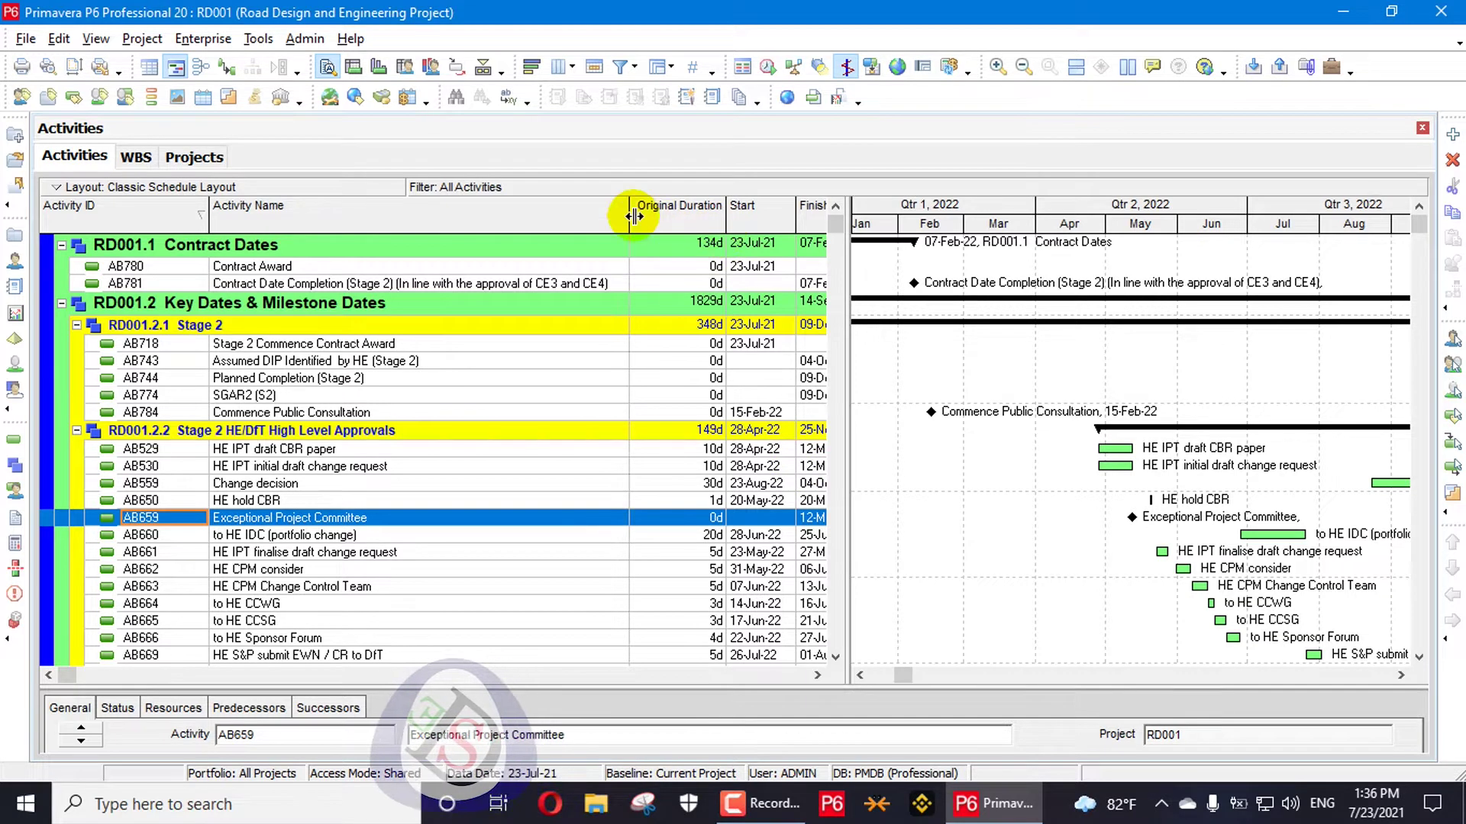
click(142, 347)
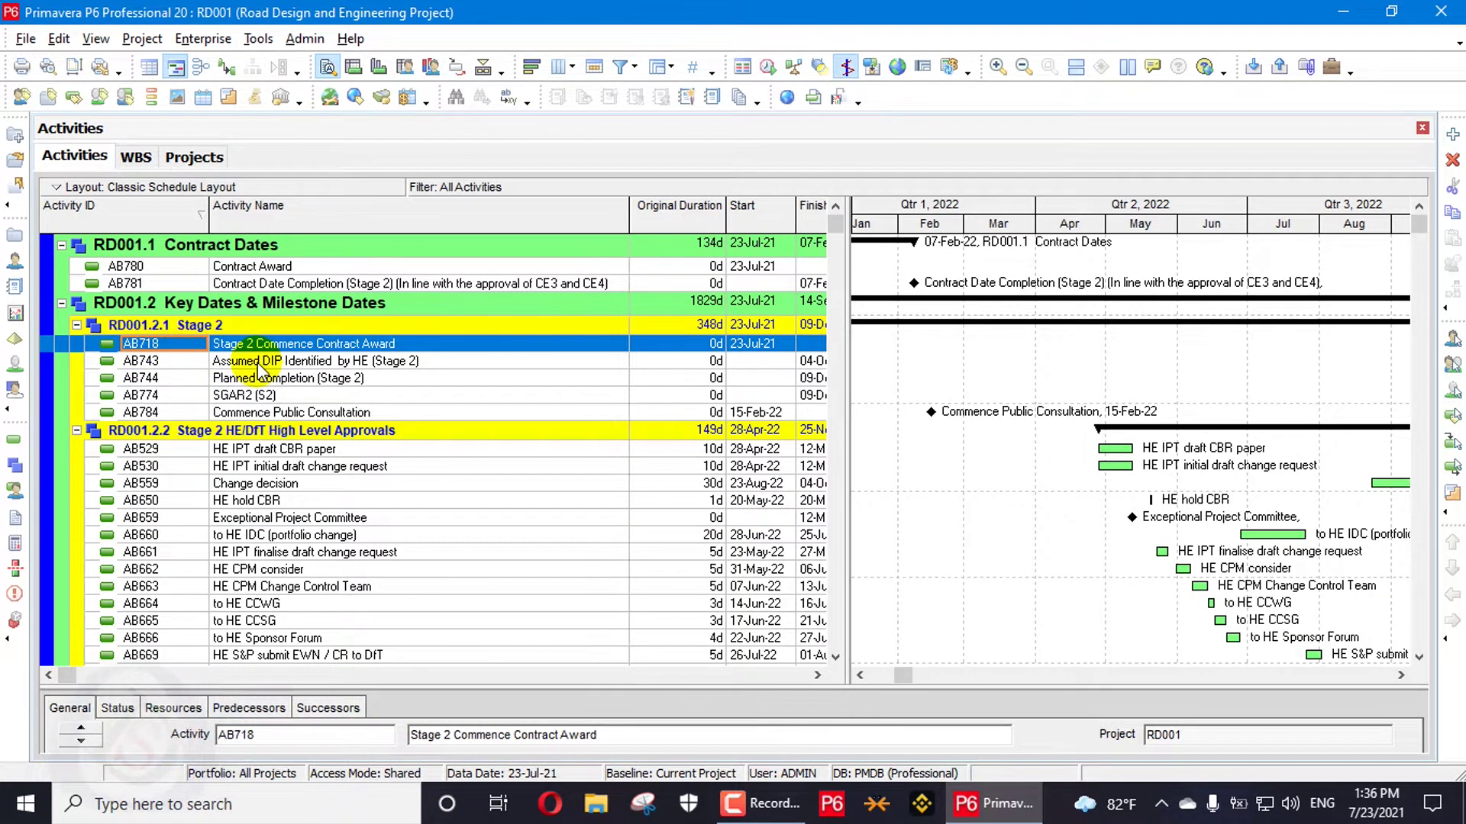
scroll(260, 378, down, 1)
scroll(260, 372, down, 2)
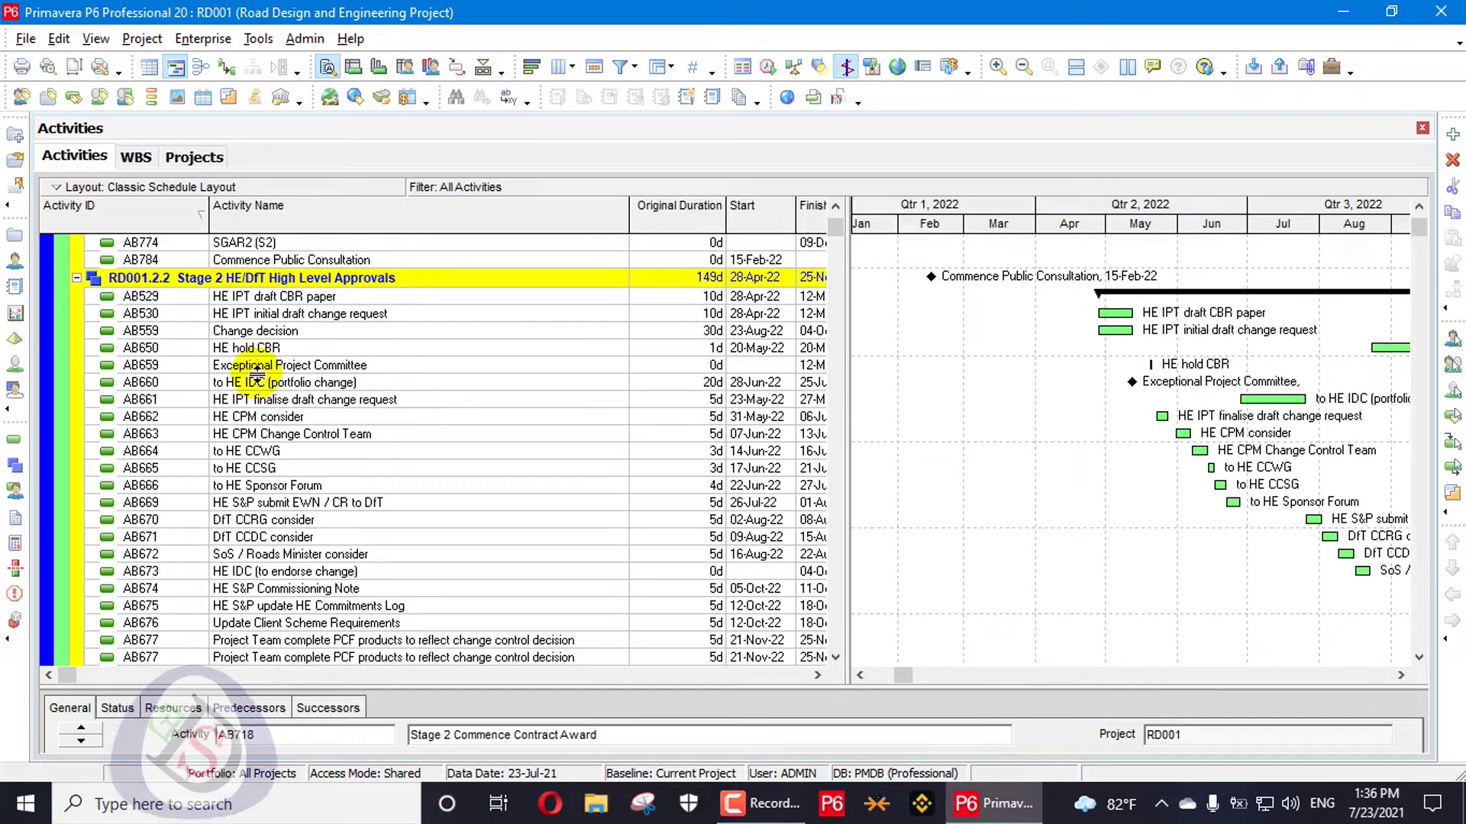
click(162, 504)
scroll(168, 511, down, 2)
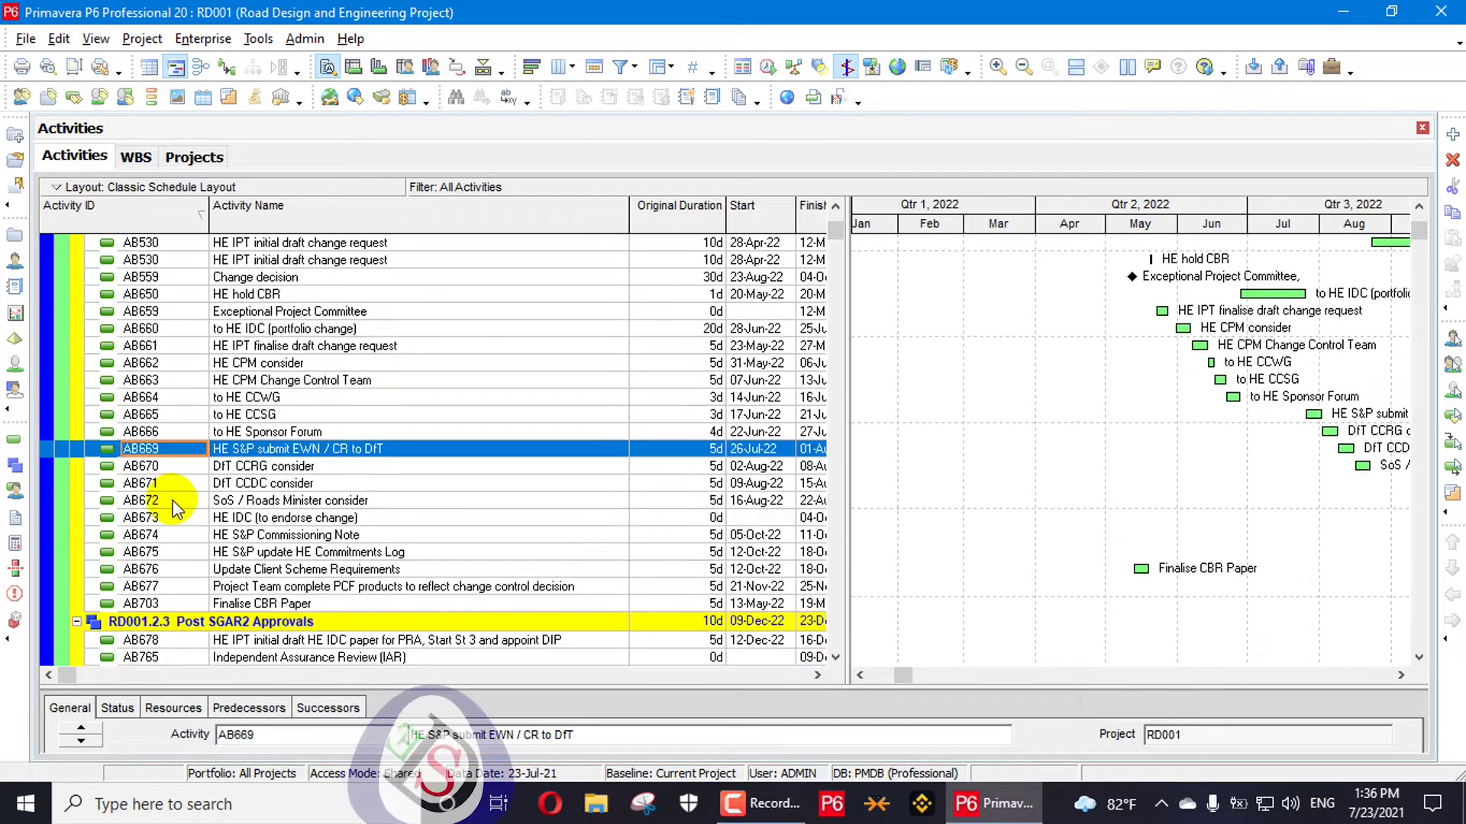
click(140, 620)
scroll(458, 462, down, 2)
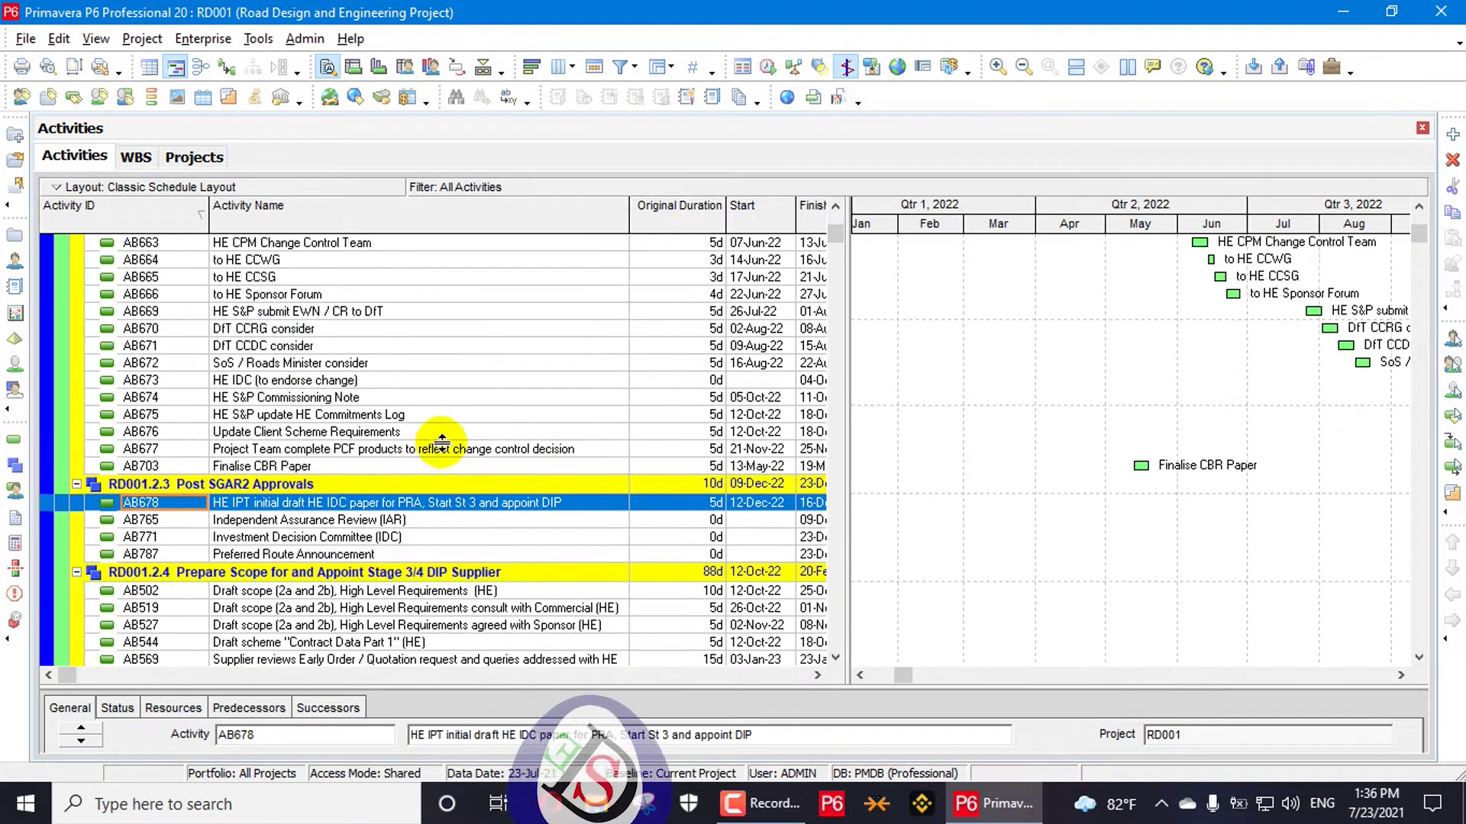
scroll(438, 445, up, 7)
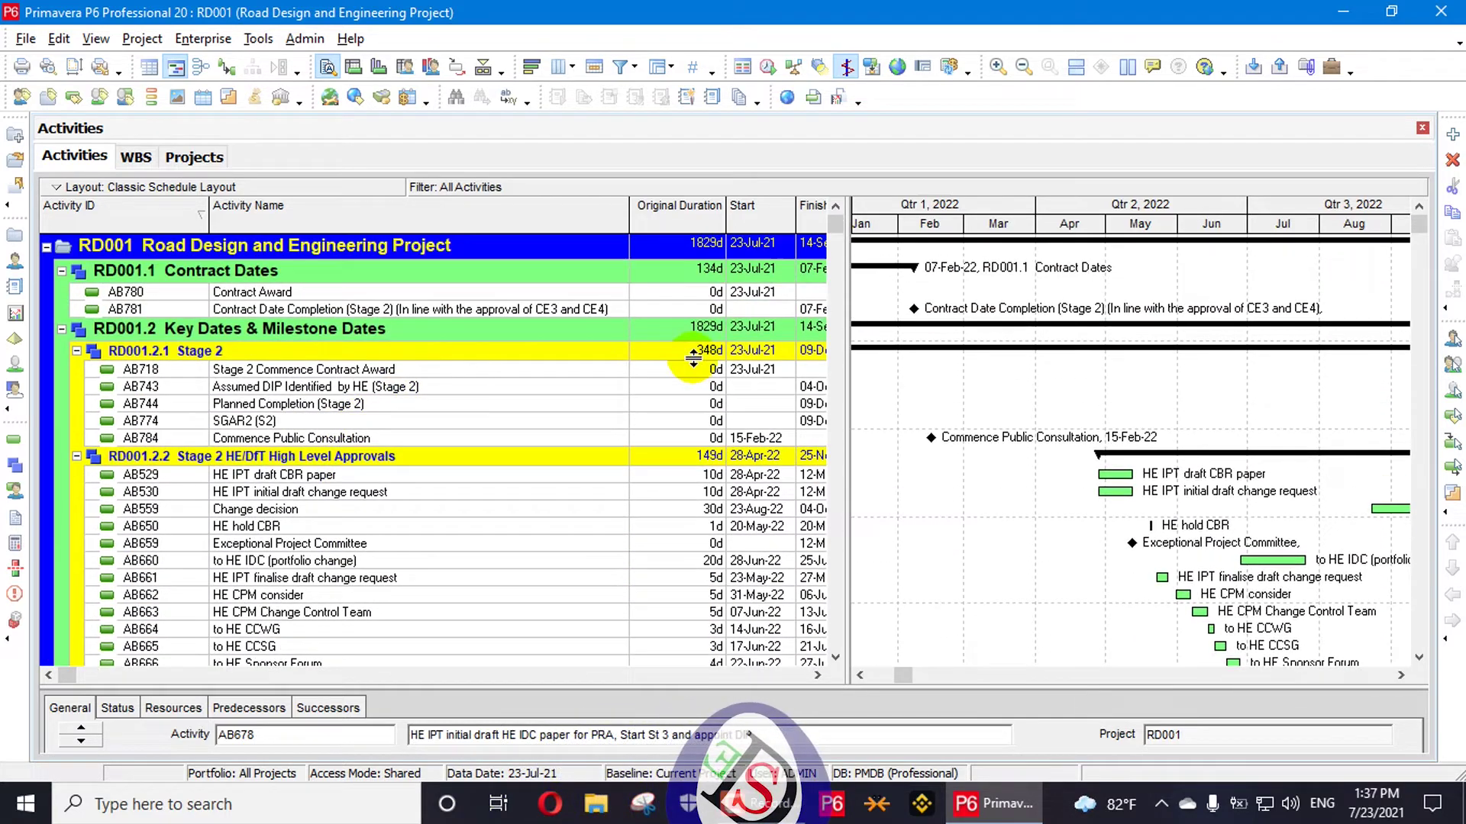
- Collapse the grouping bands of the Road Design and Engineering Project to WBS Level 2
right_click(190, 252)
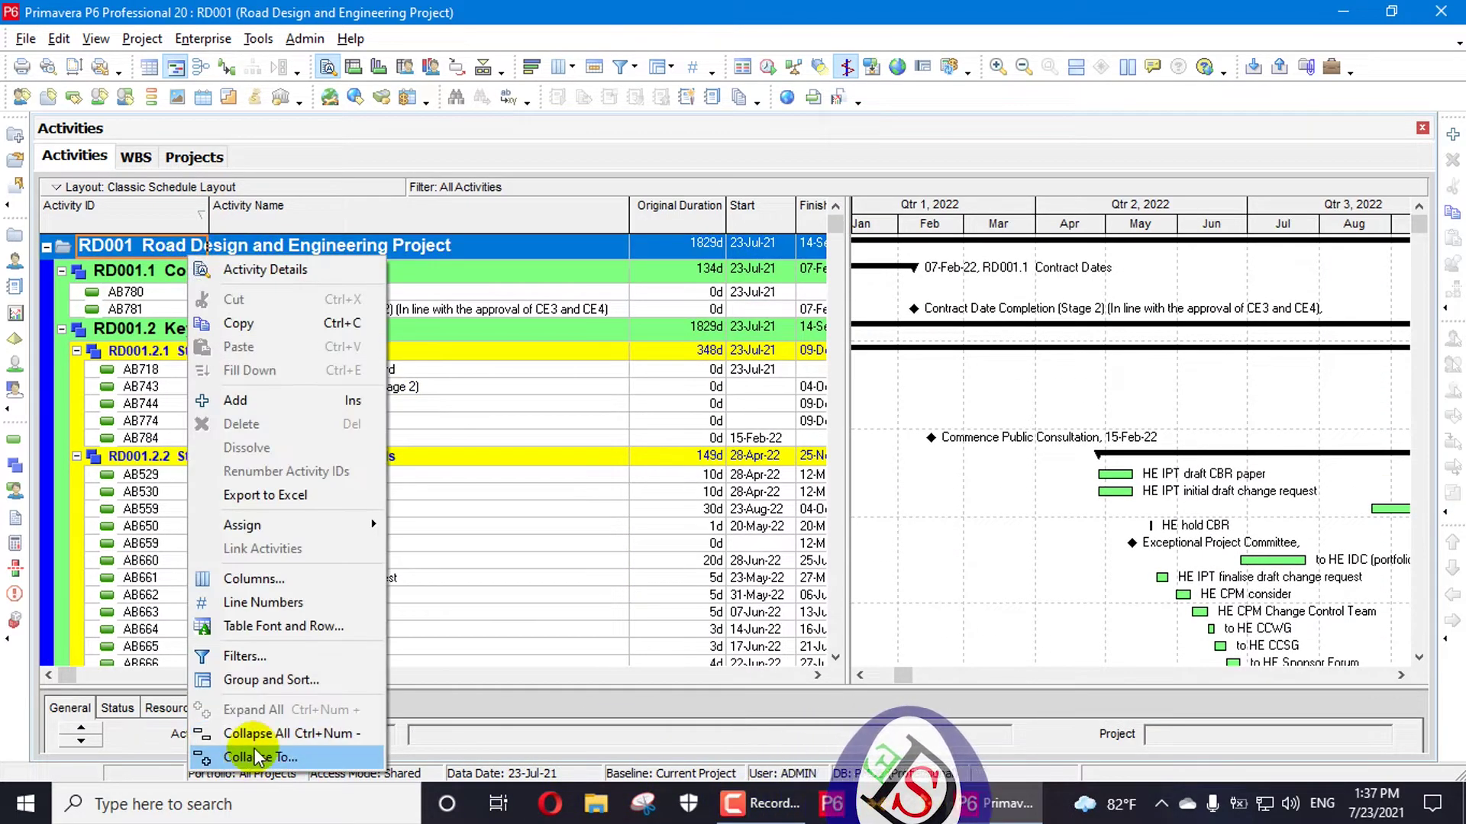
click(246, 754)
click(651, 384)
click(643, 415)
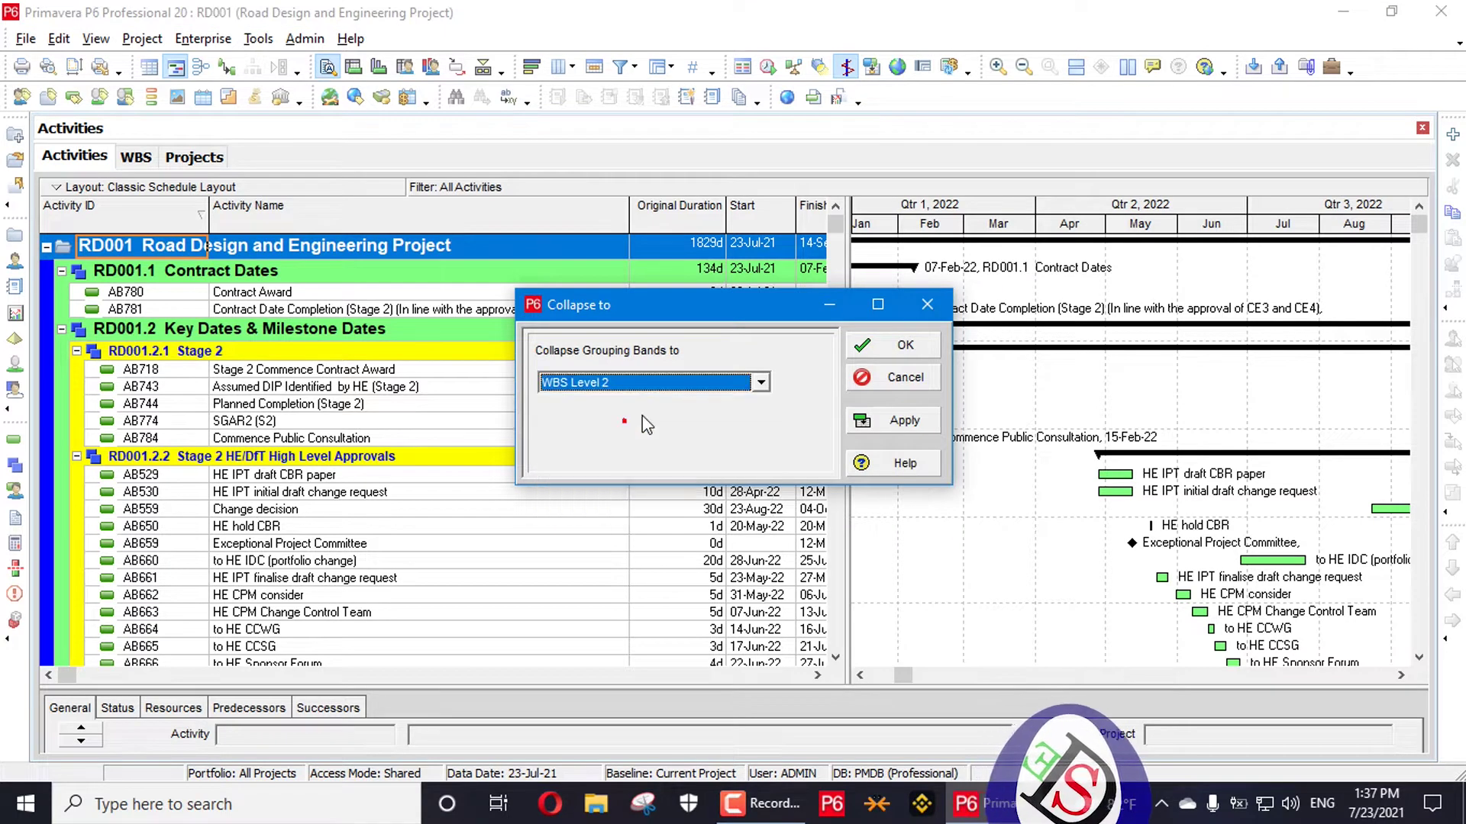
click(903, 345)
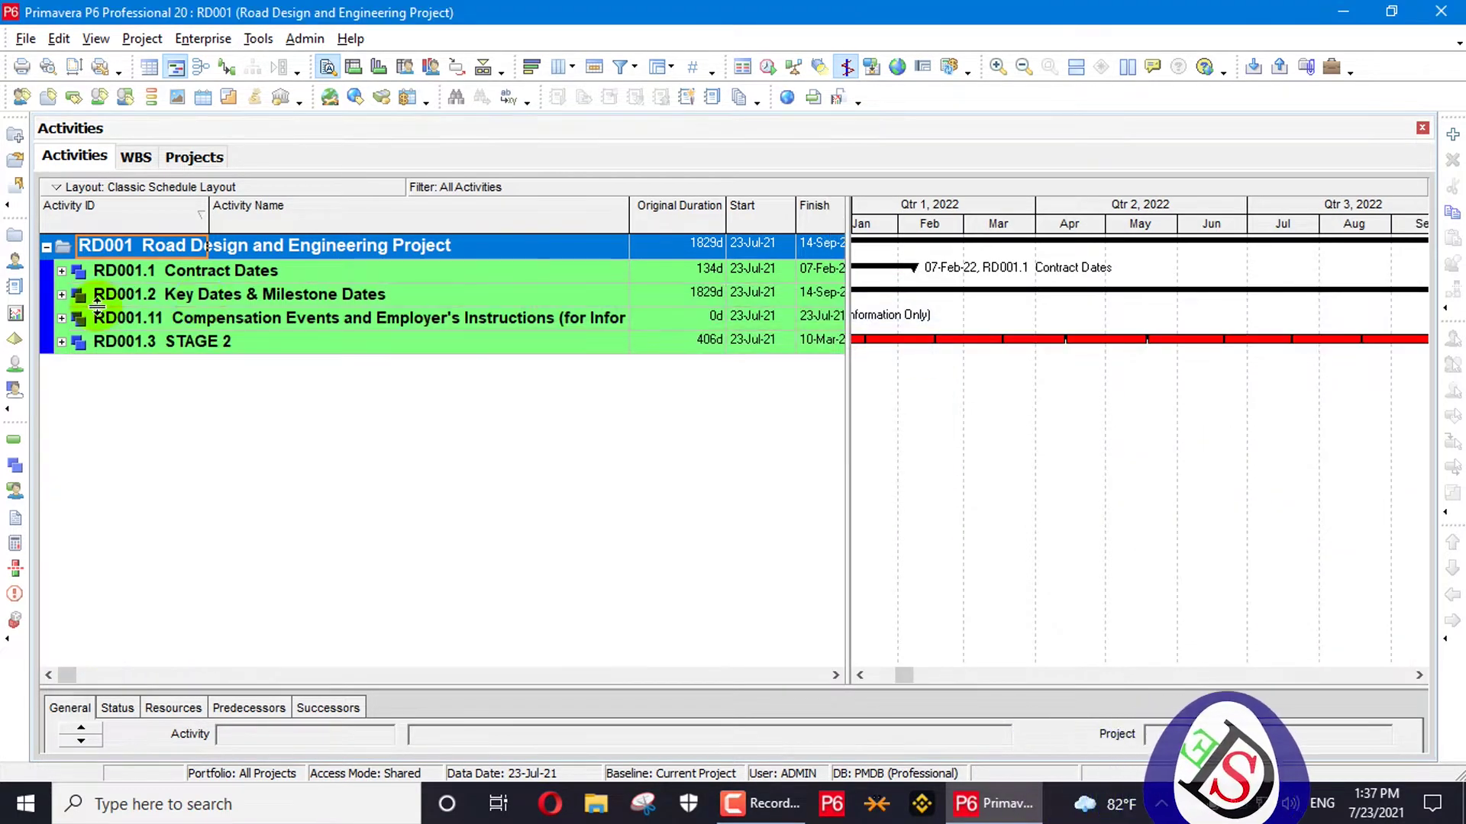
- Expand the RD001.2 Key Dates & Milestone Dates band and look over its stage sub-bands
click(61, 295)
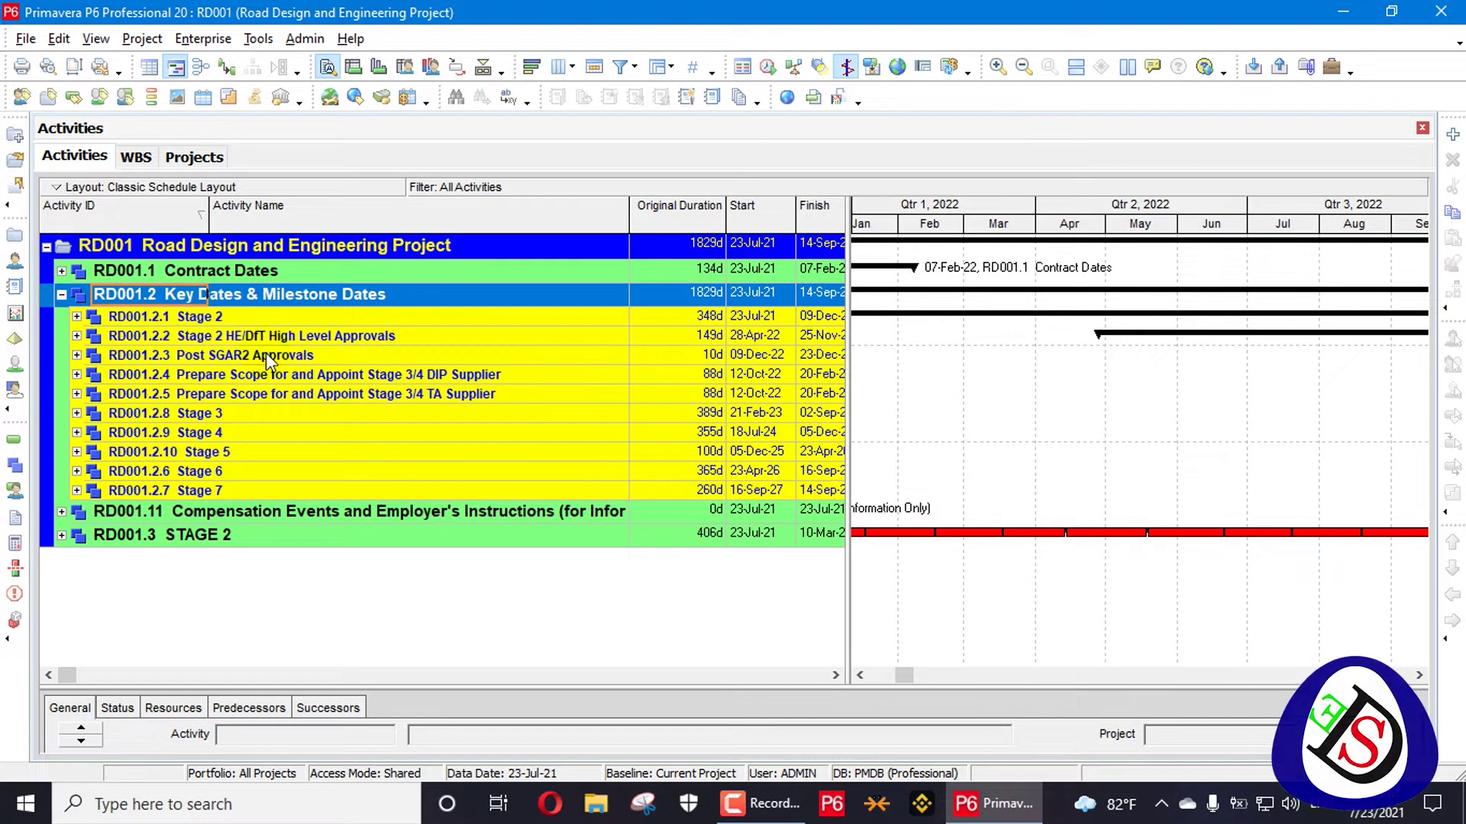
click(214, 321)
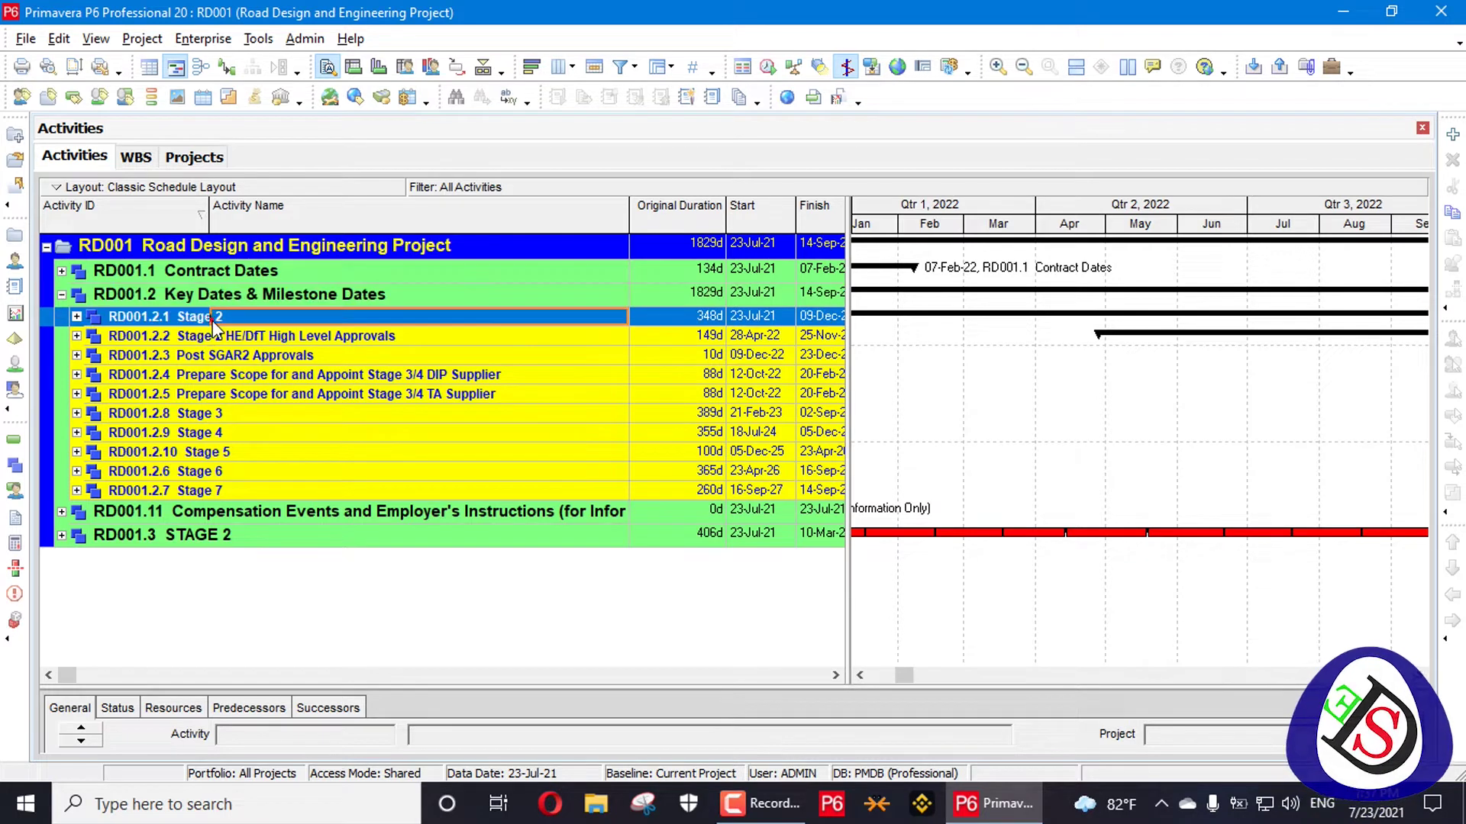
click(238, 419)
key(Down)
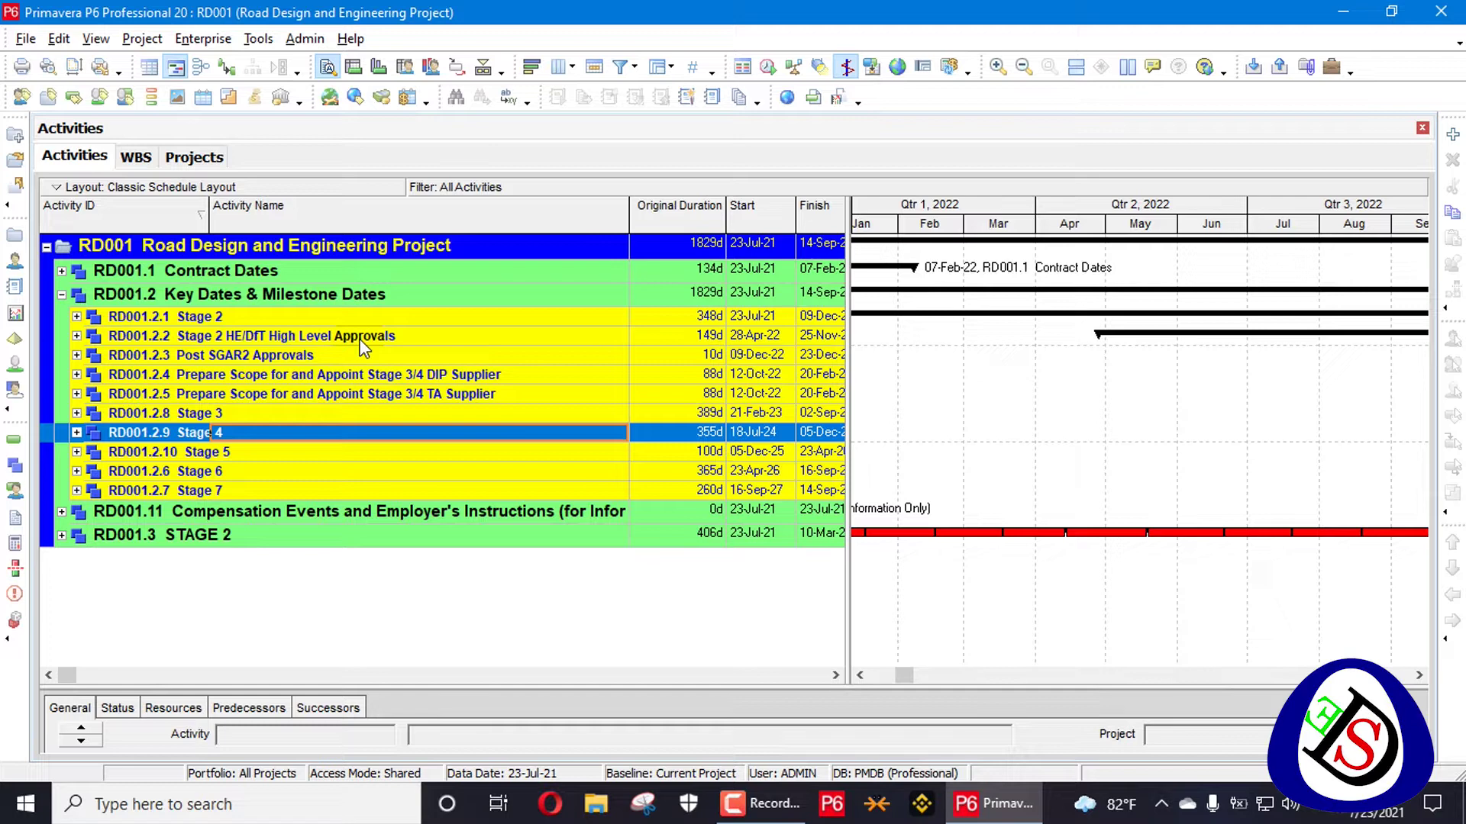
- Rename the activities user defined field Text 01 to Text R
click(203, 39)
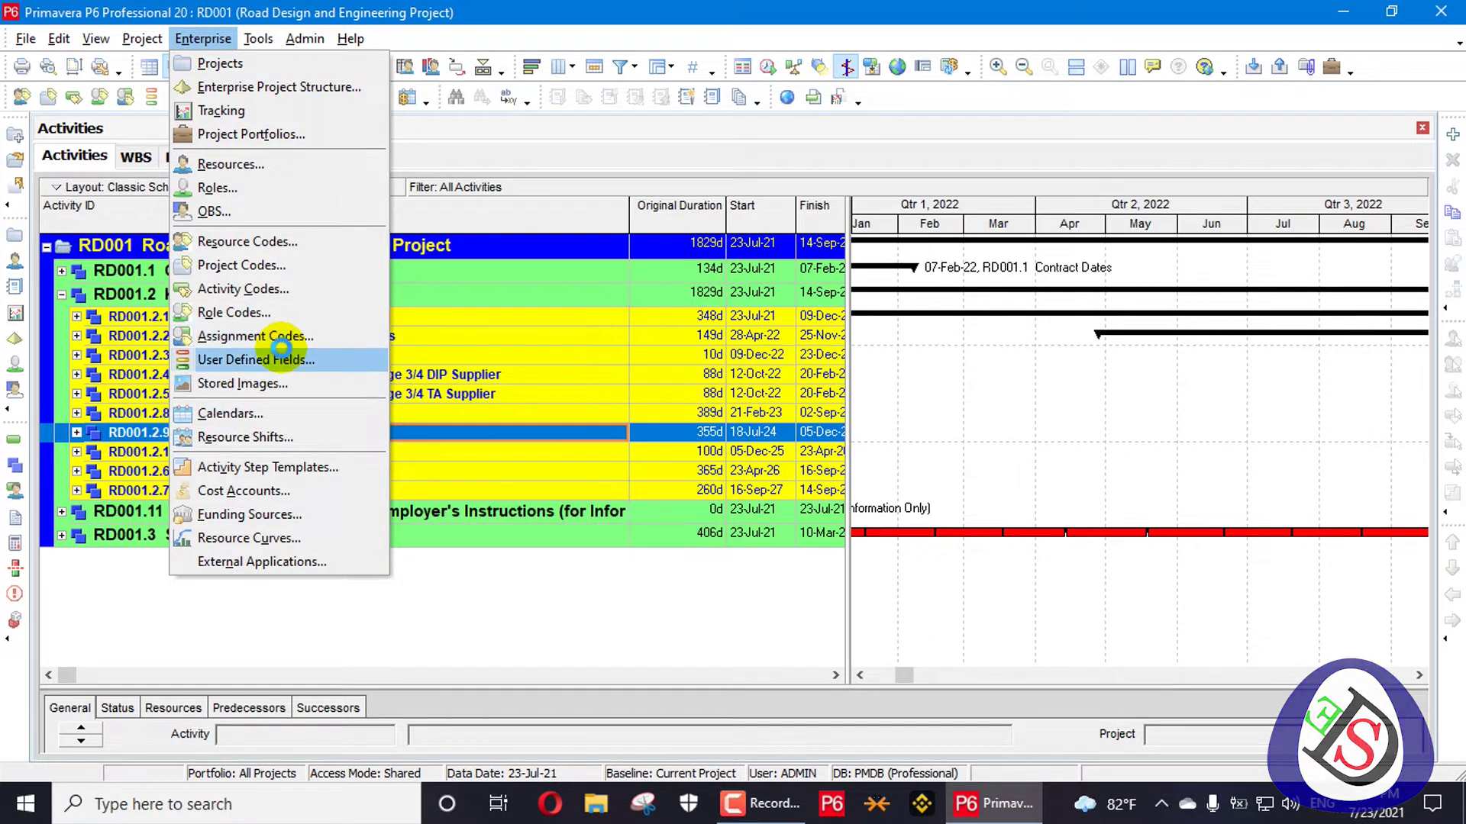
click(284, 359)
scroll(525, 557, down, 7)
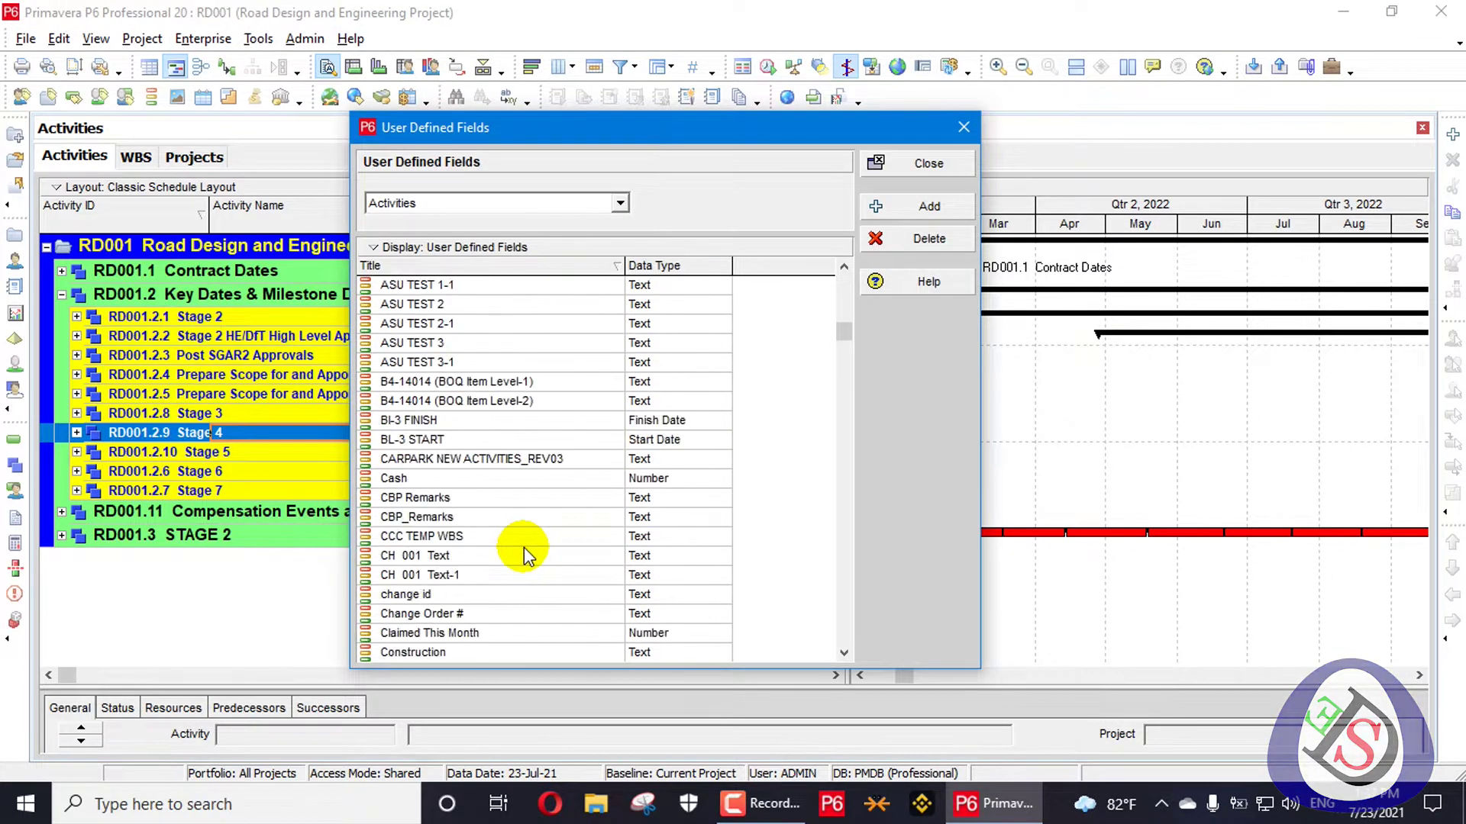
scroll(524, 557, up, 4)
scroll(524, 557, up, 4)
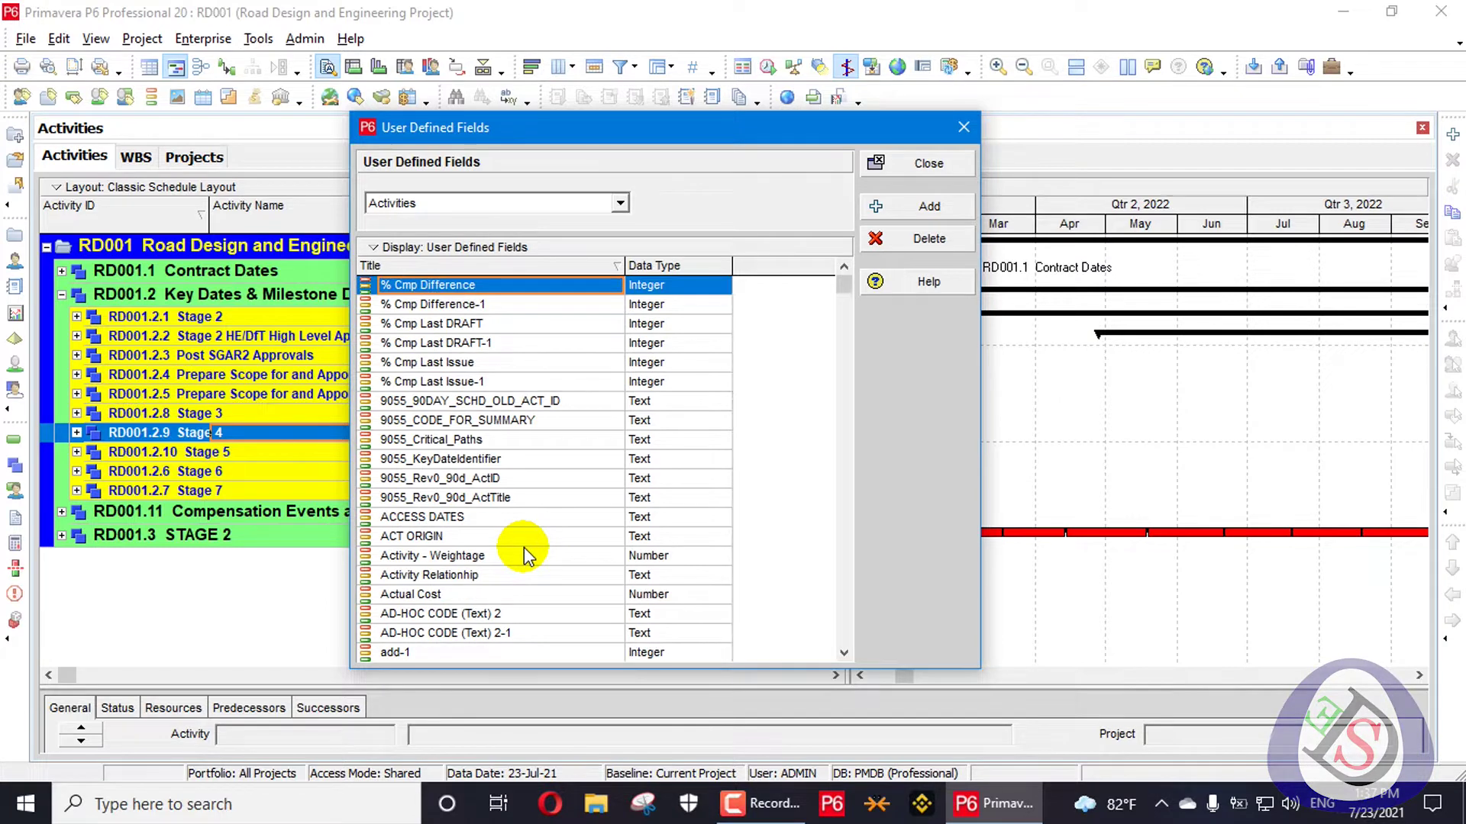
scroll(525, 544, down, 5)
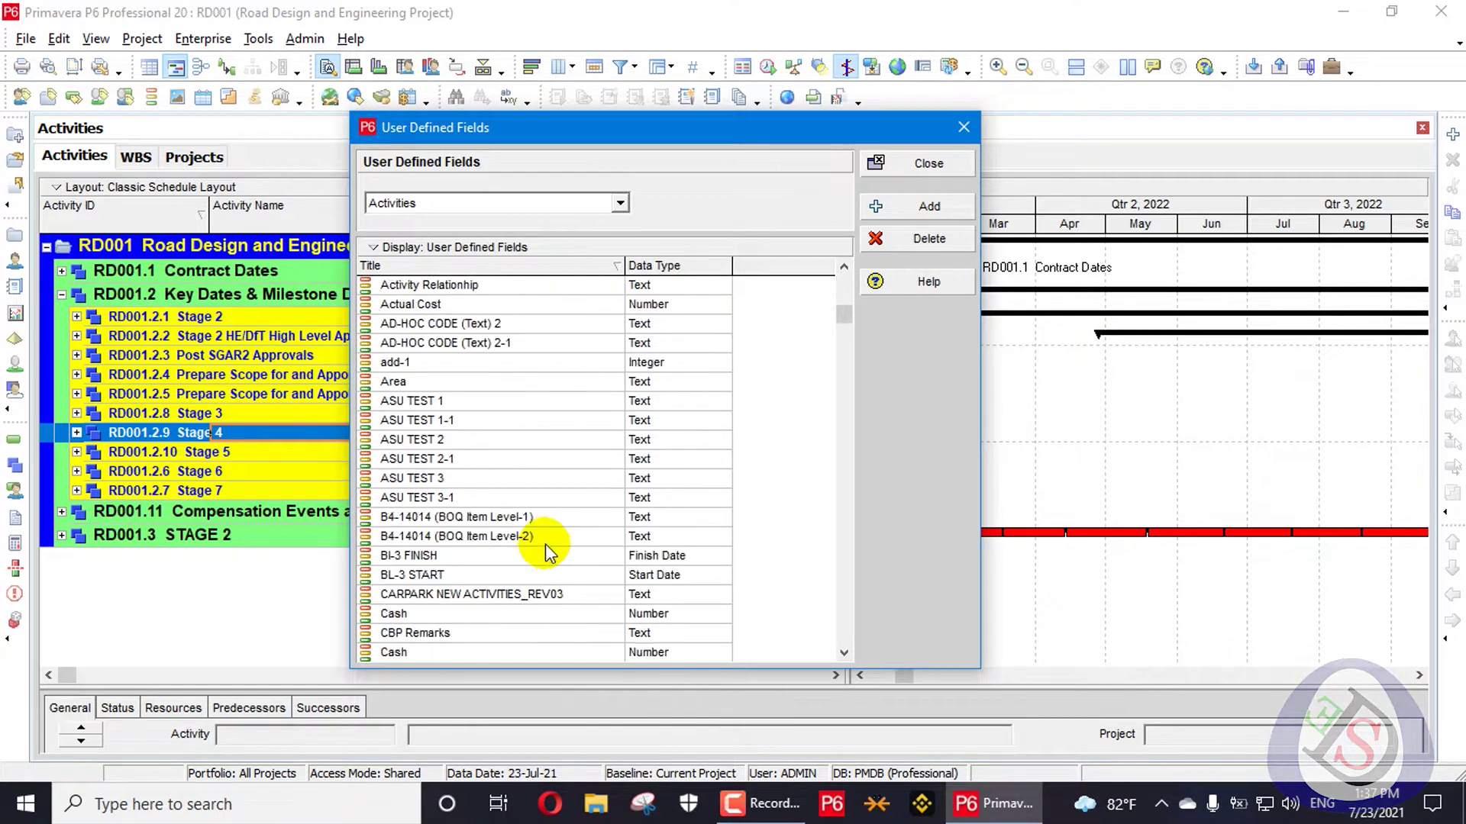
drag(840, 319, 858, 504)
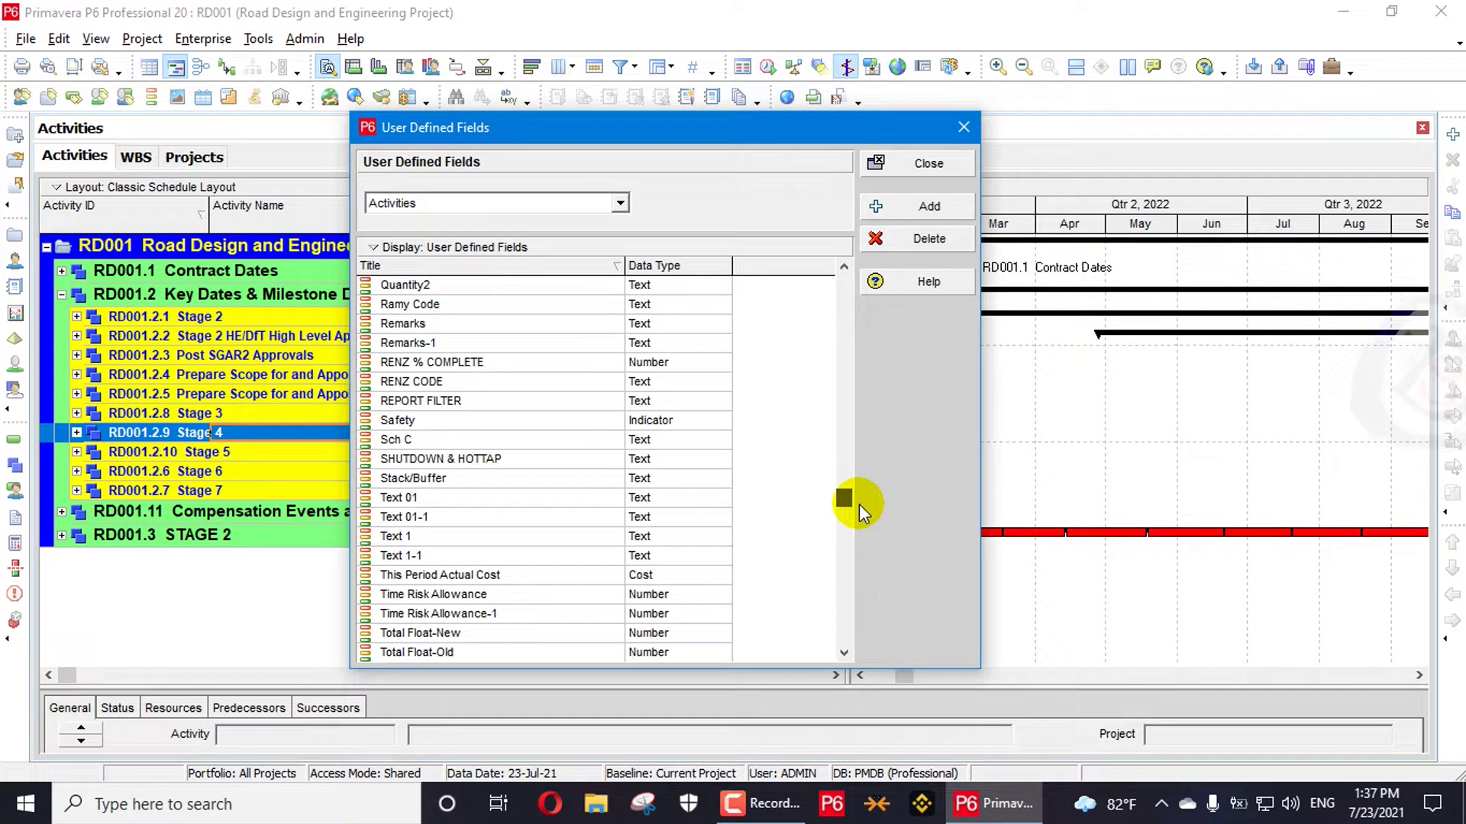
click(433, 498)
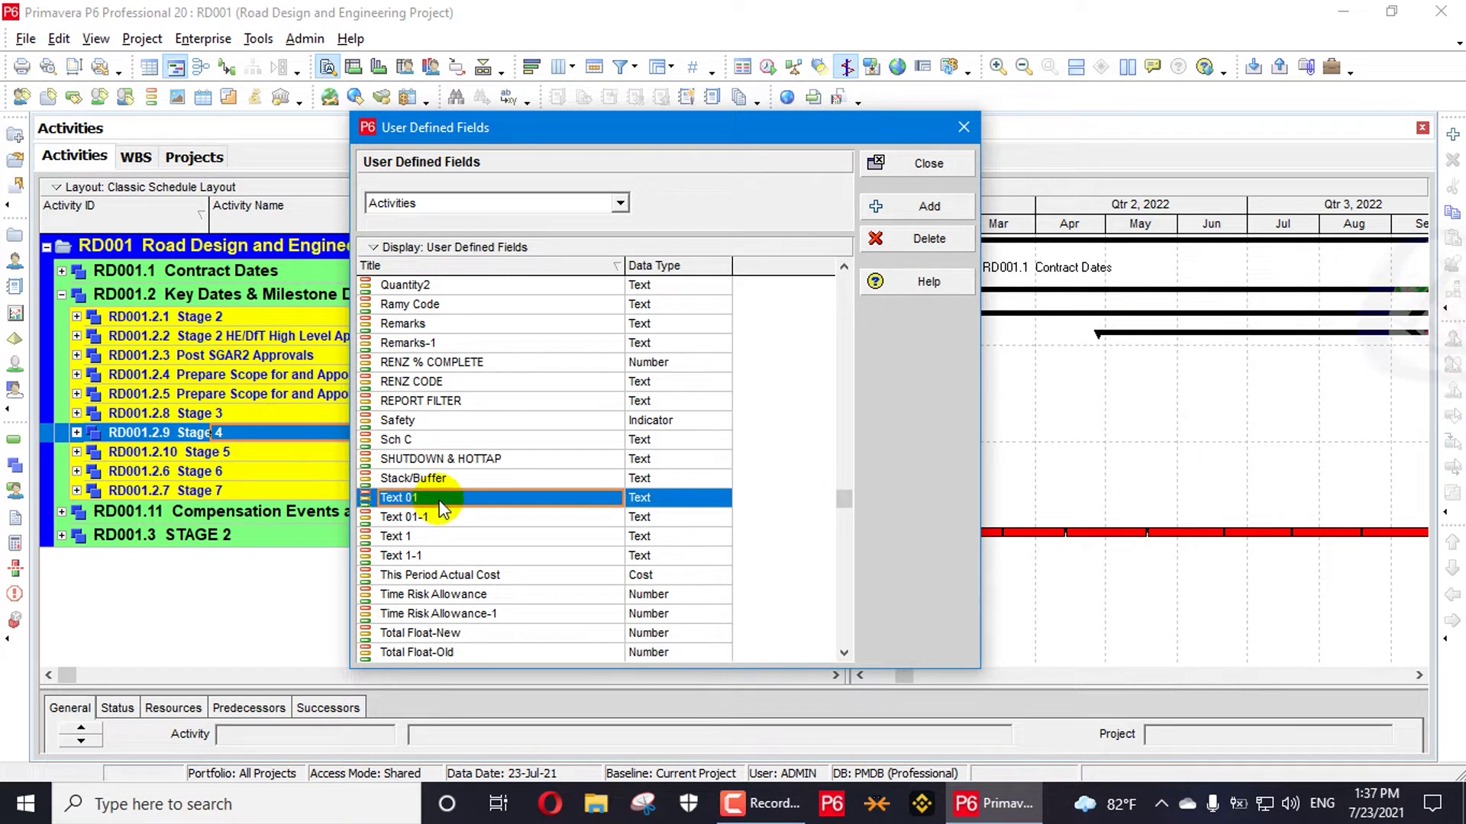
click(428, 498)
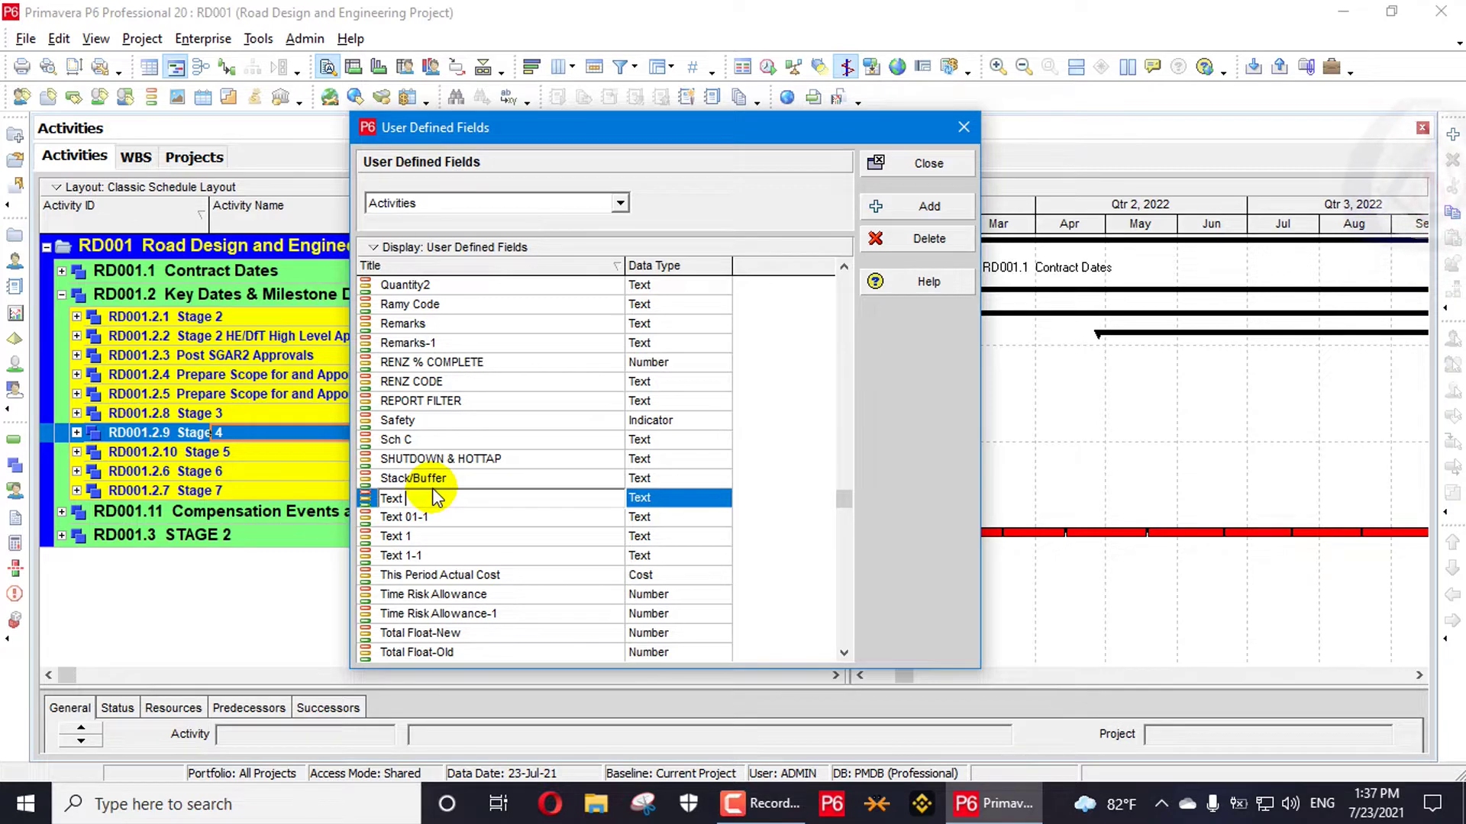
text(R)
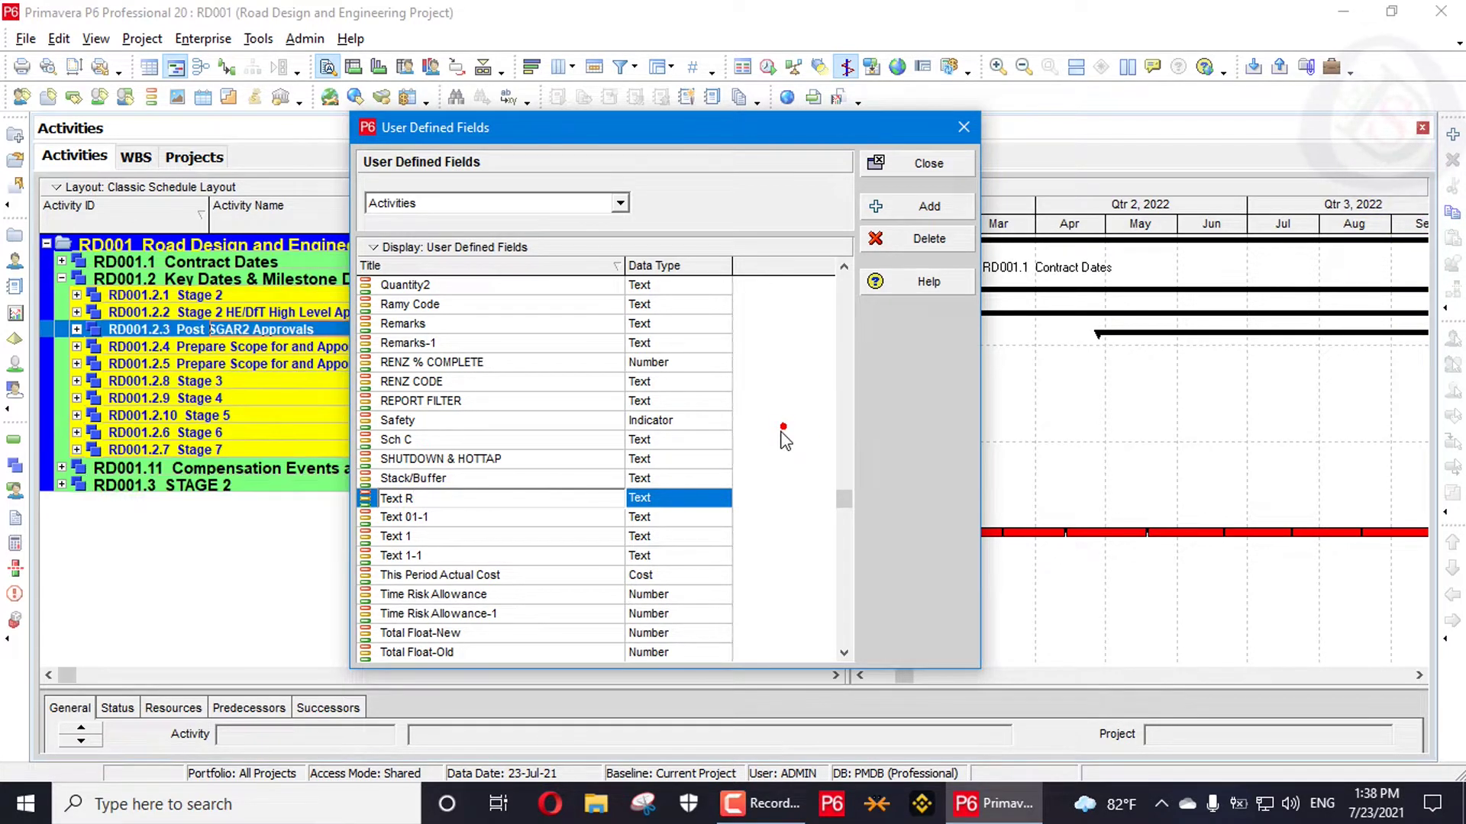
key(Return)
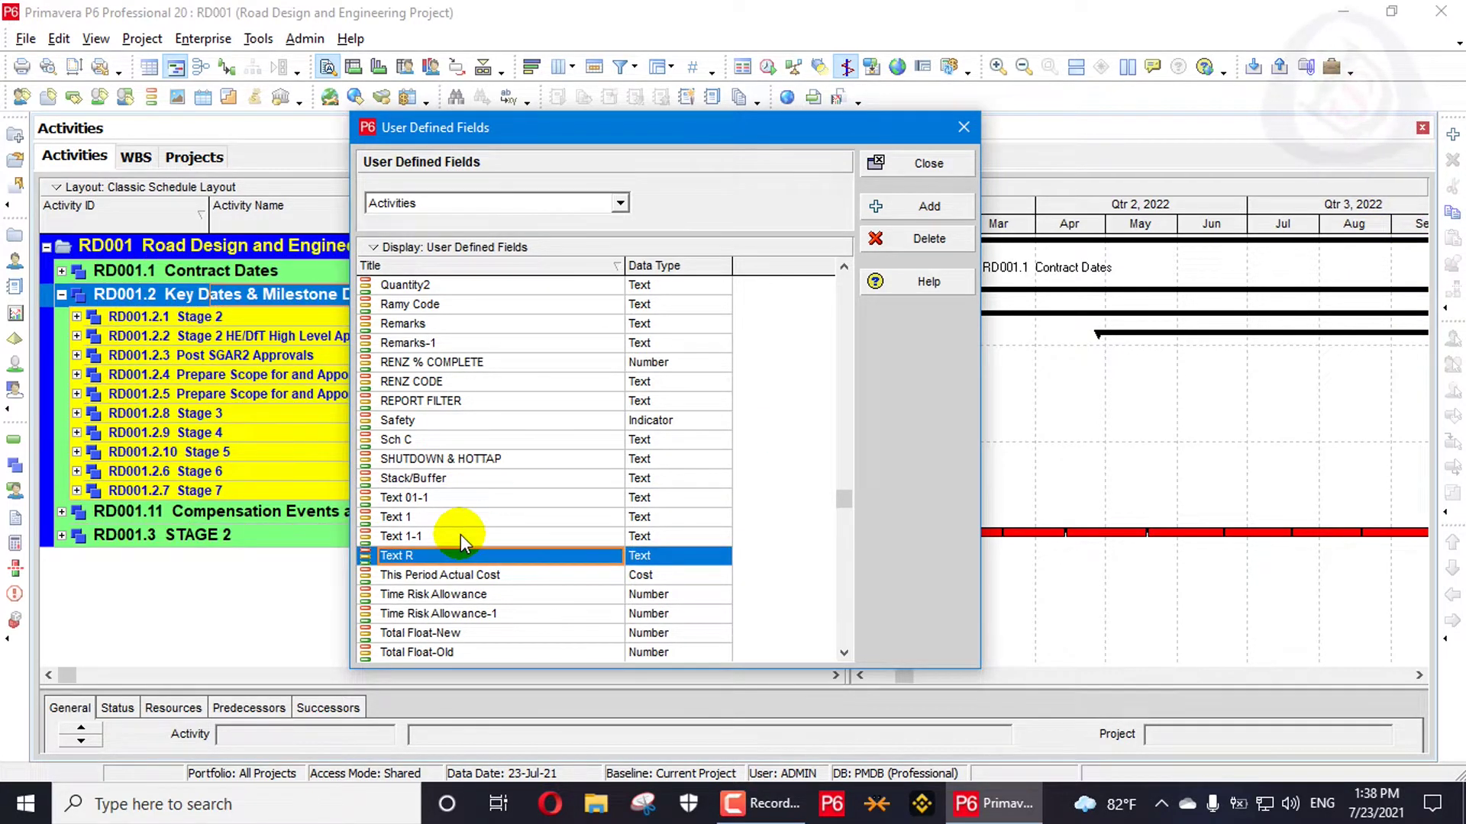
click(962, 127)
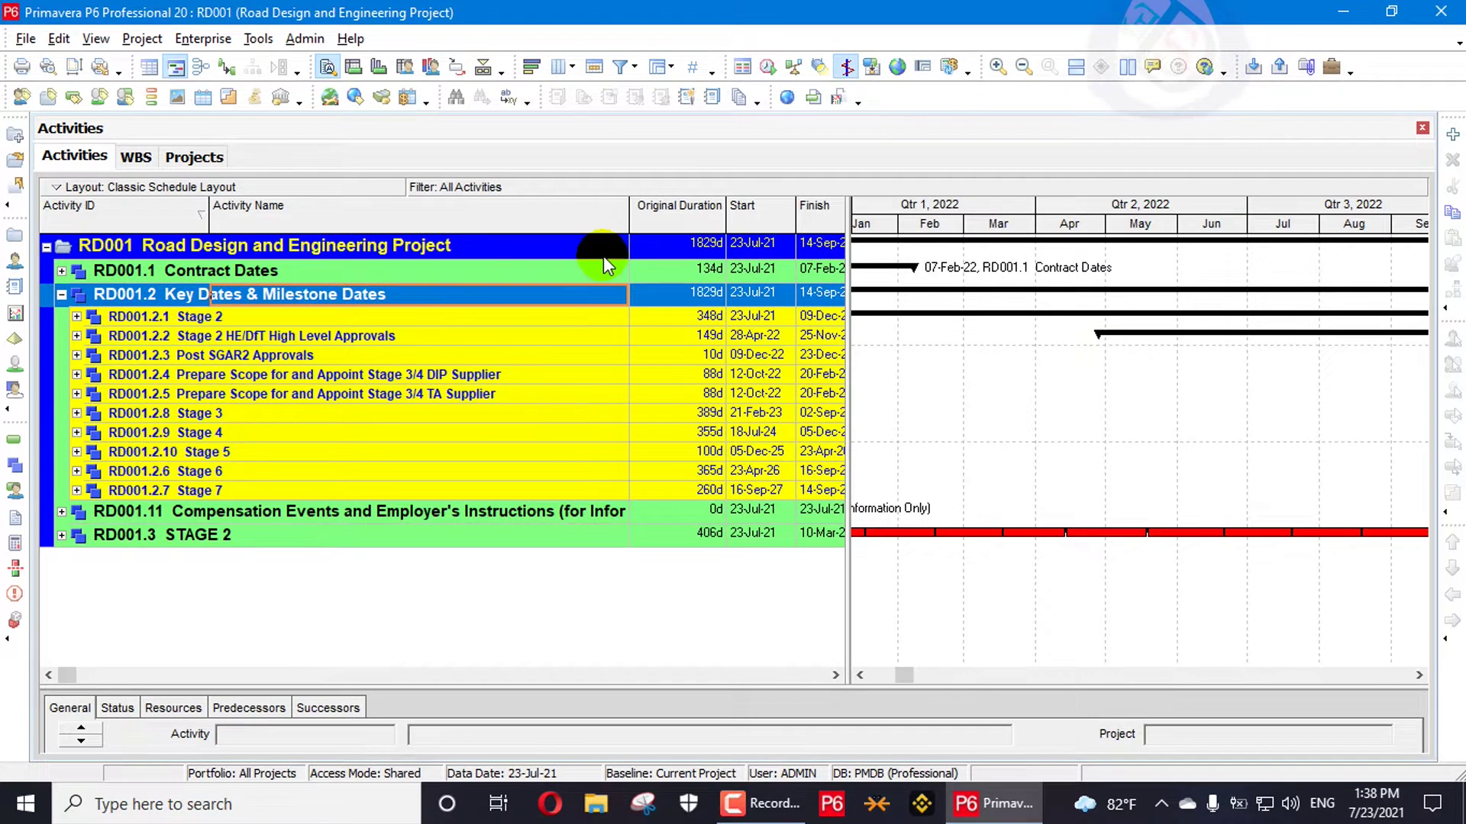
- Search the available columns for Text R and add it to the activity table's selected columns
right_click(607, 226)
click(674, 549)
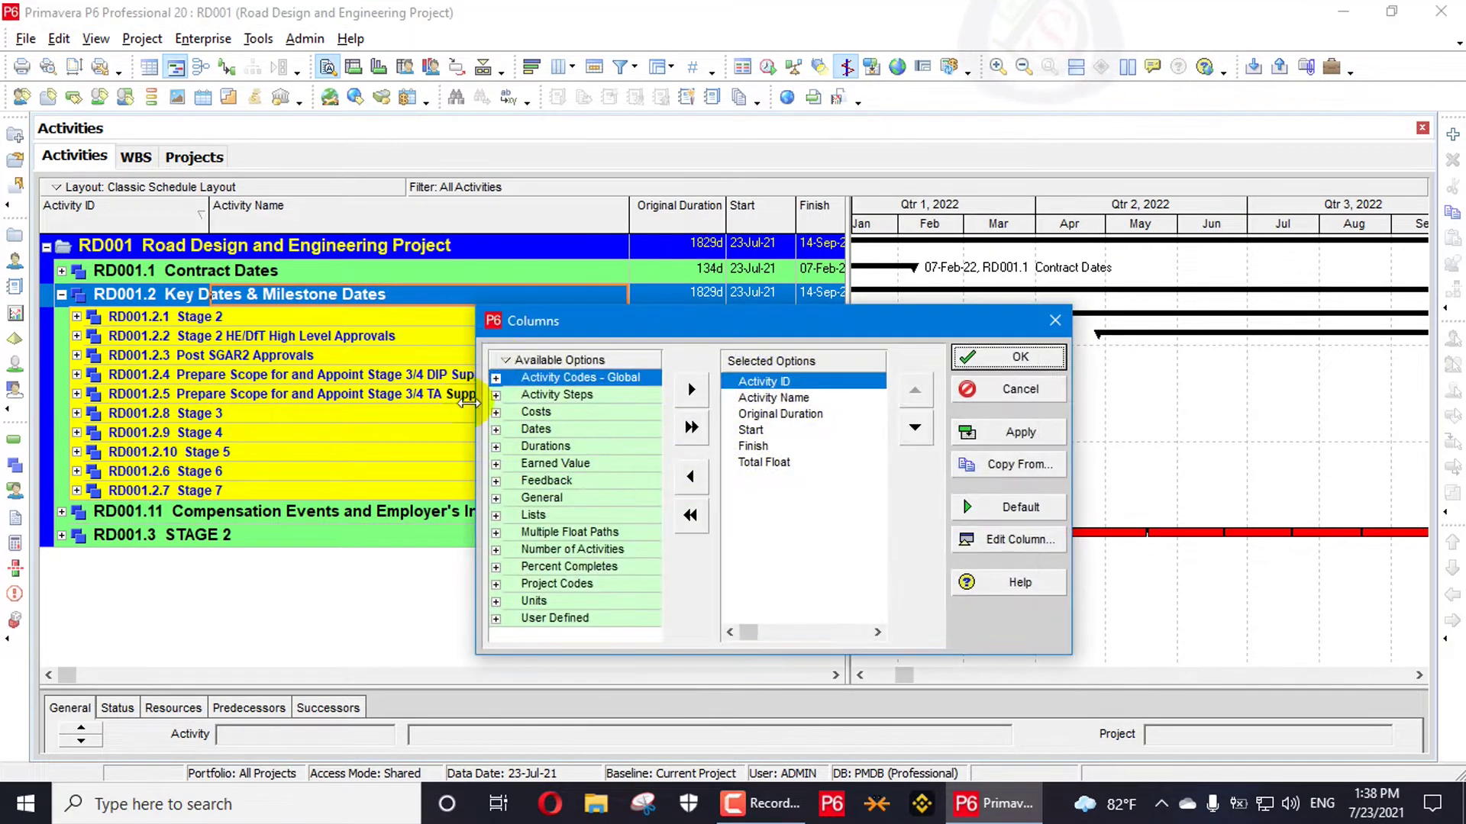
right_click(538, 364)
click(580, 379)
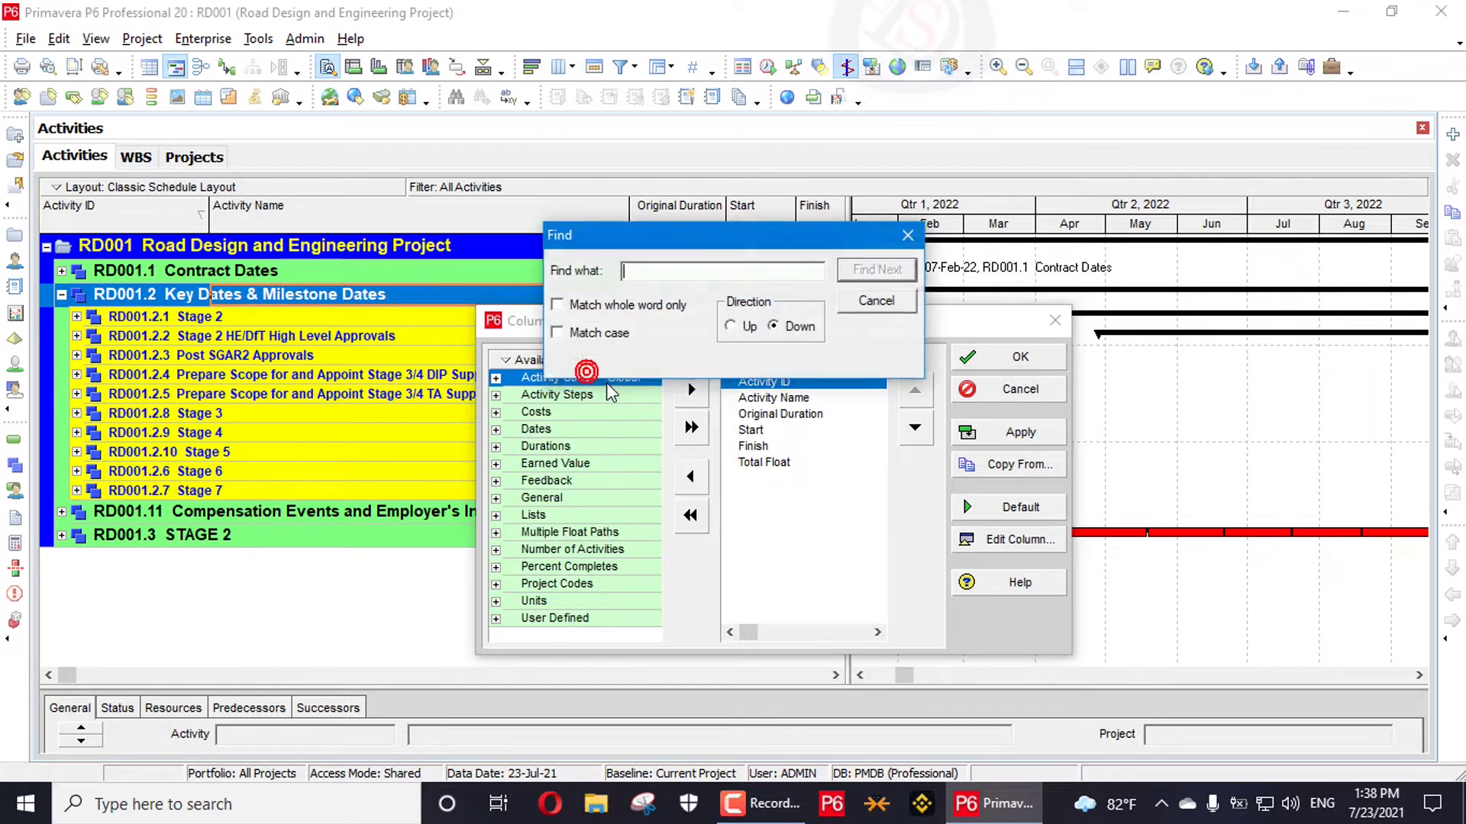
key(Return)
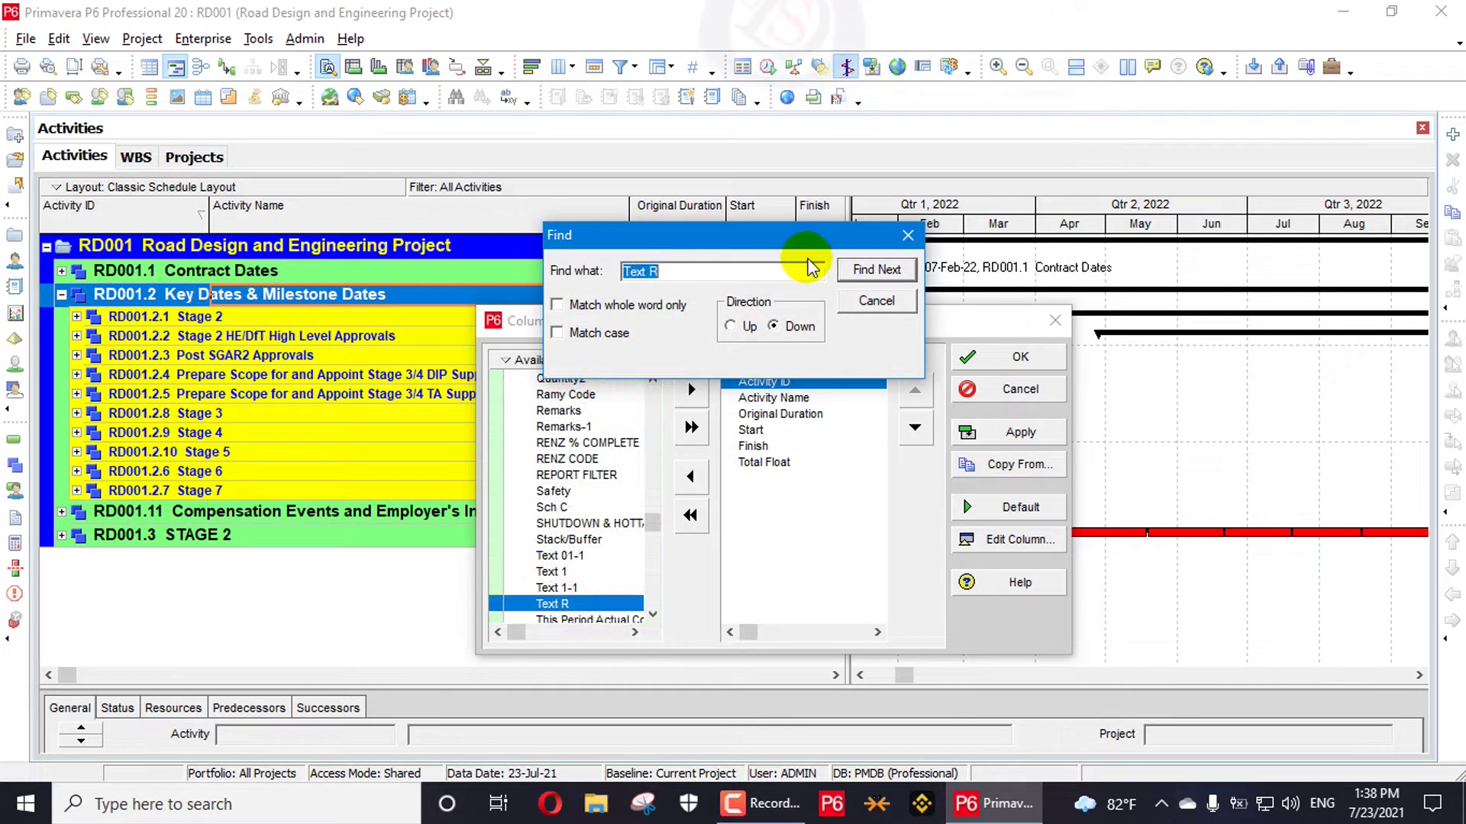
drag(810, 234, 835, 125)
click(688, 392)
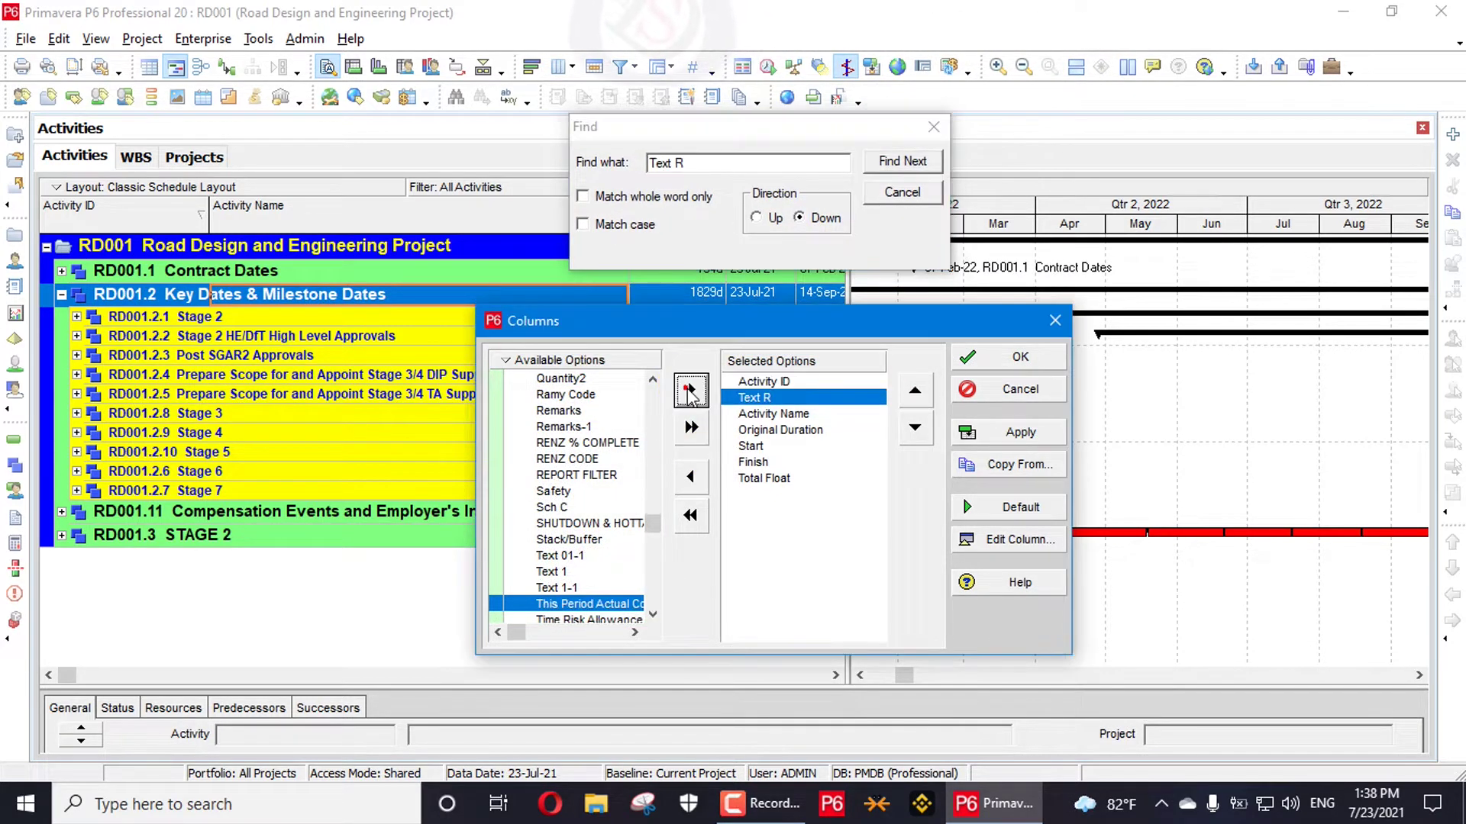
- Place the Text R column directly after Activity Name, apply the column layout, and widen the activity table against the Gantt chart
click(915, 432)
click(915, 432)
click(915, 432)
click(915, 432)
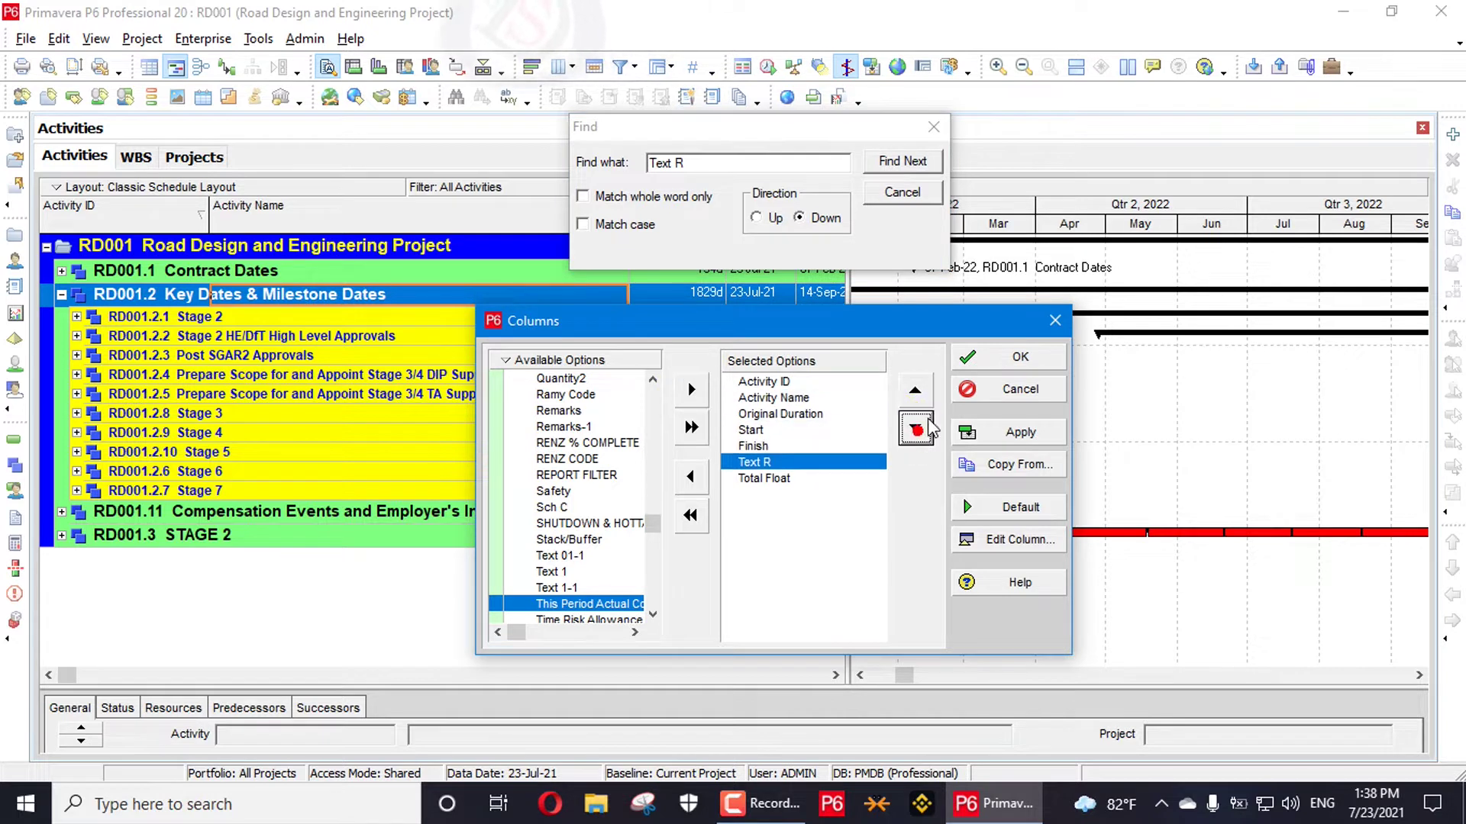
click(916, 392)
click(916, 392)
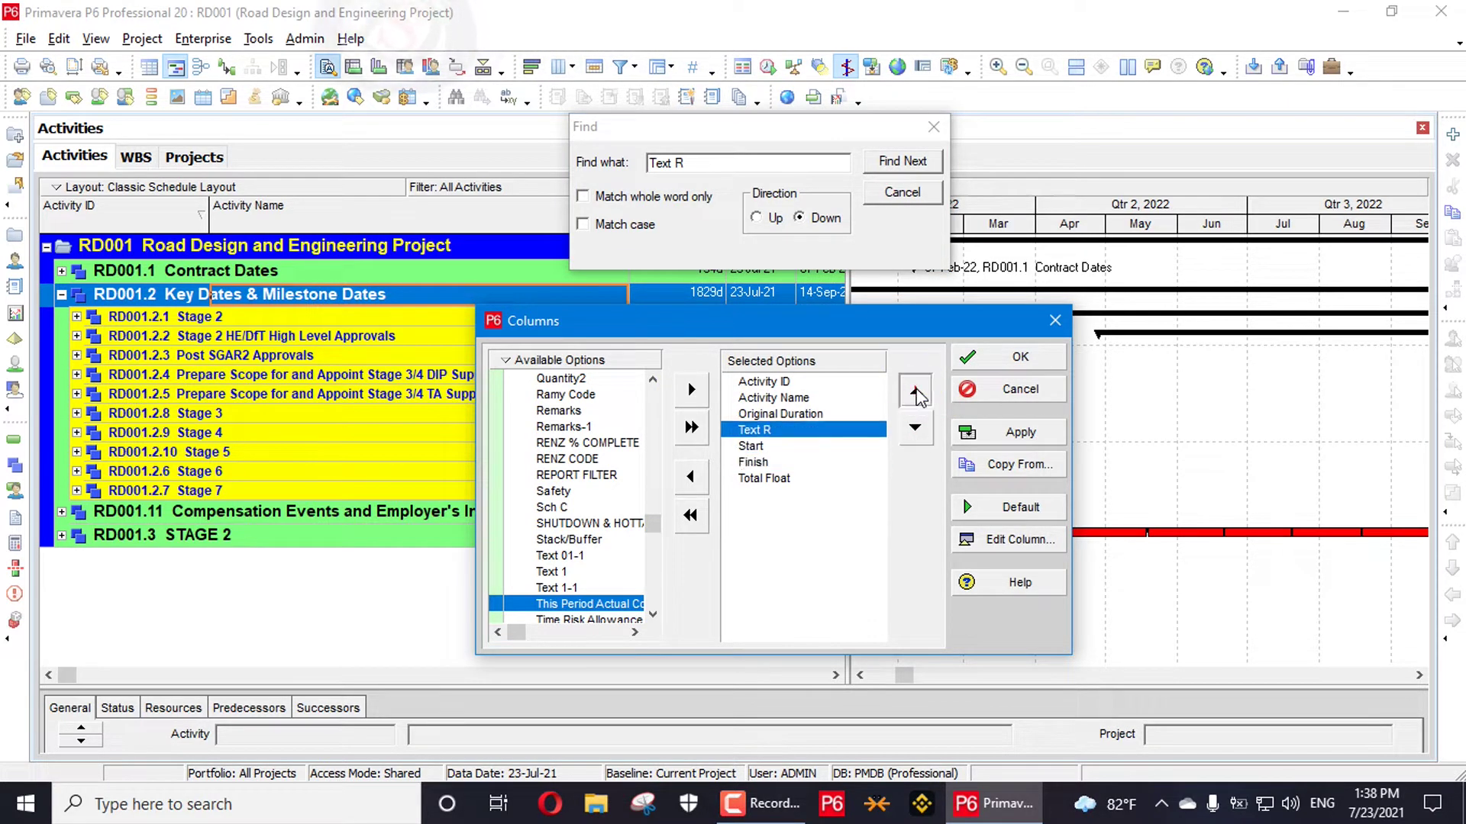
click(916, 391)
click(916, 391)
click(916, 430)
click(1007, 432)
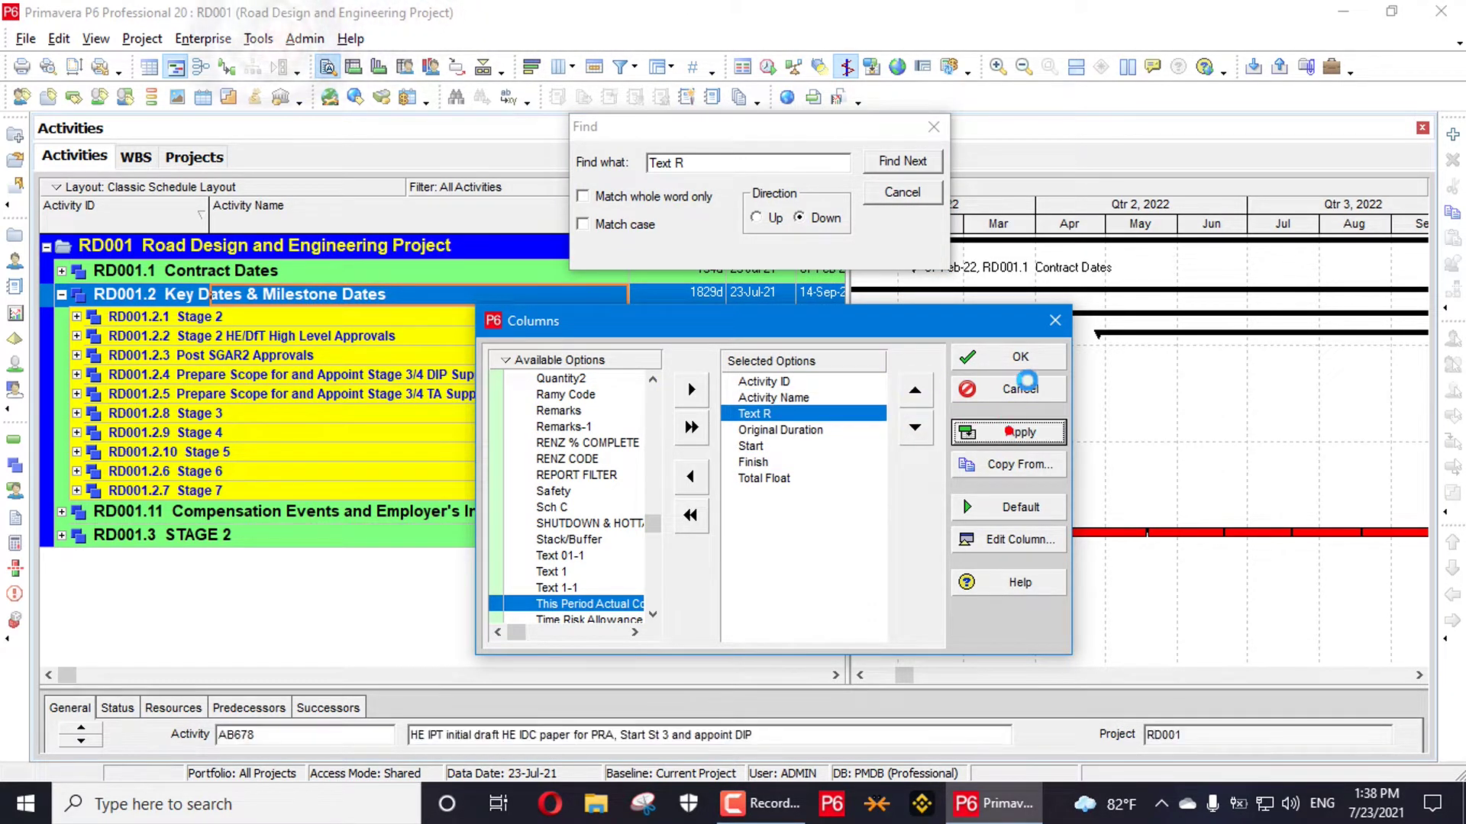
click(992, 357)
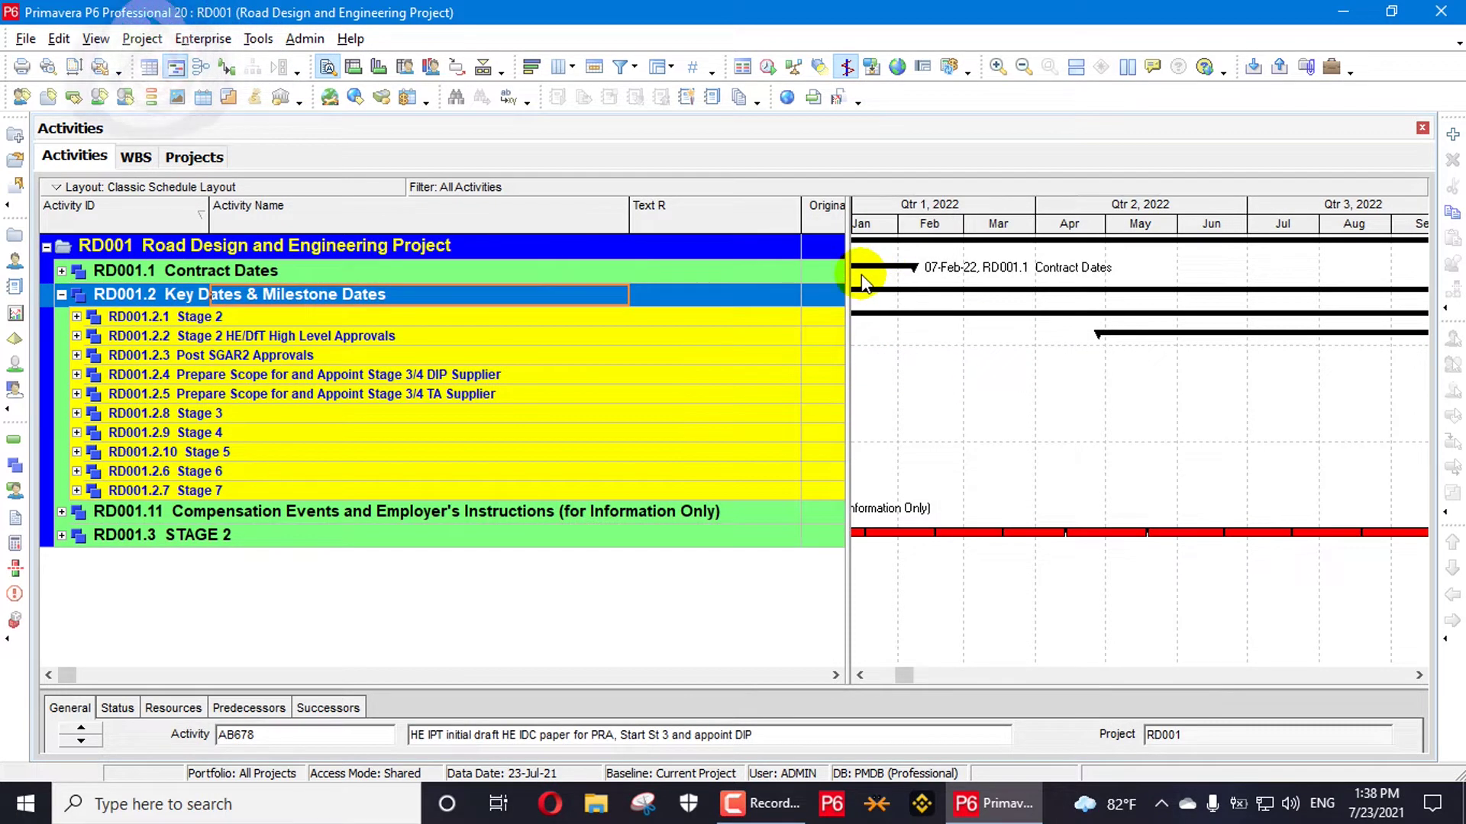
drag(946, 272, 946, 272)
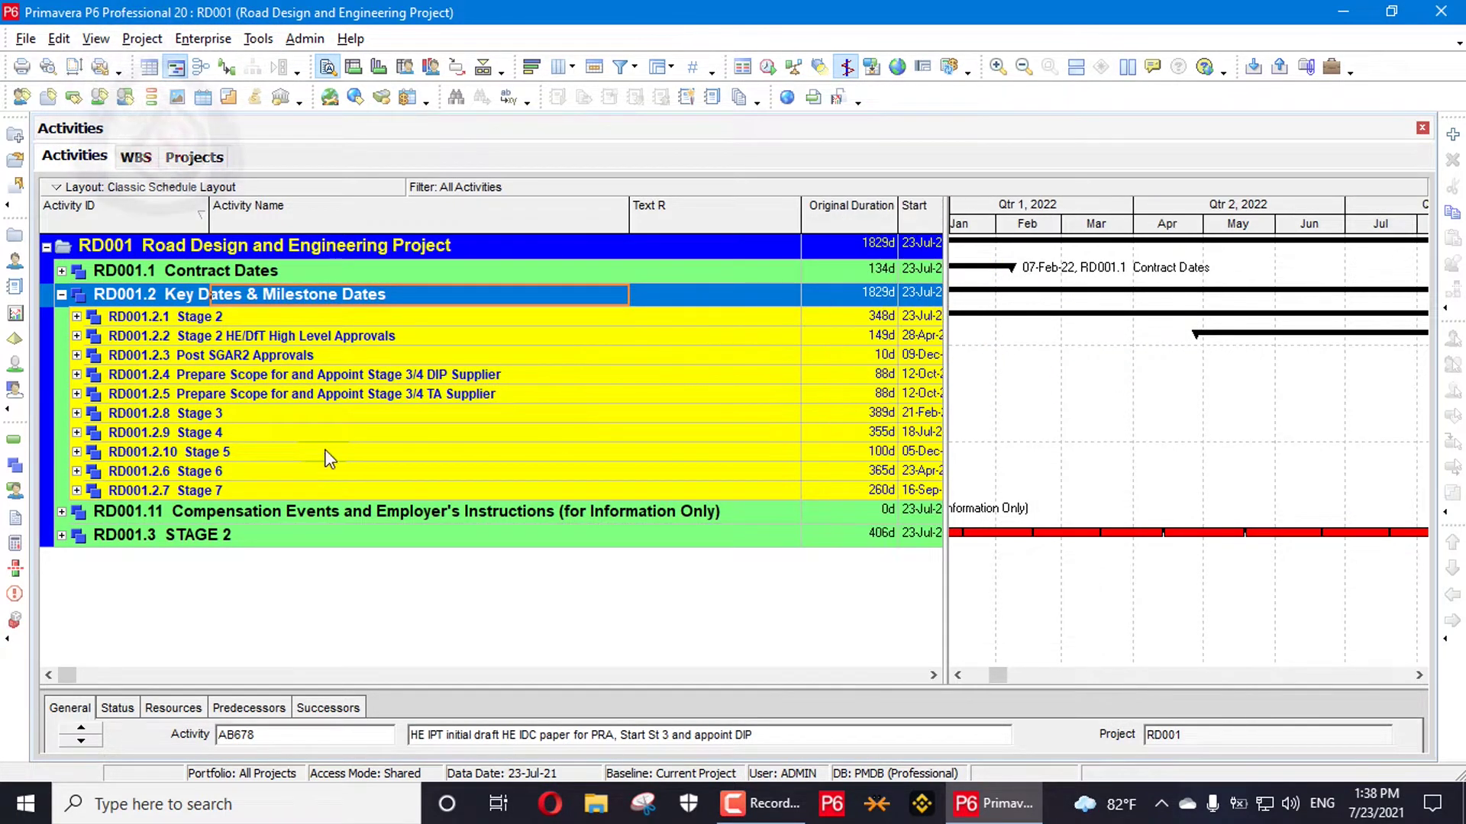
- Expand the RD001.2.1 Stage 2 band and adjust the activity table's row height
click(77, 317)
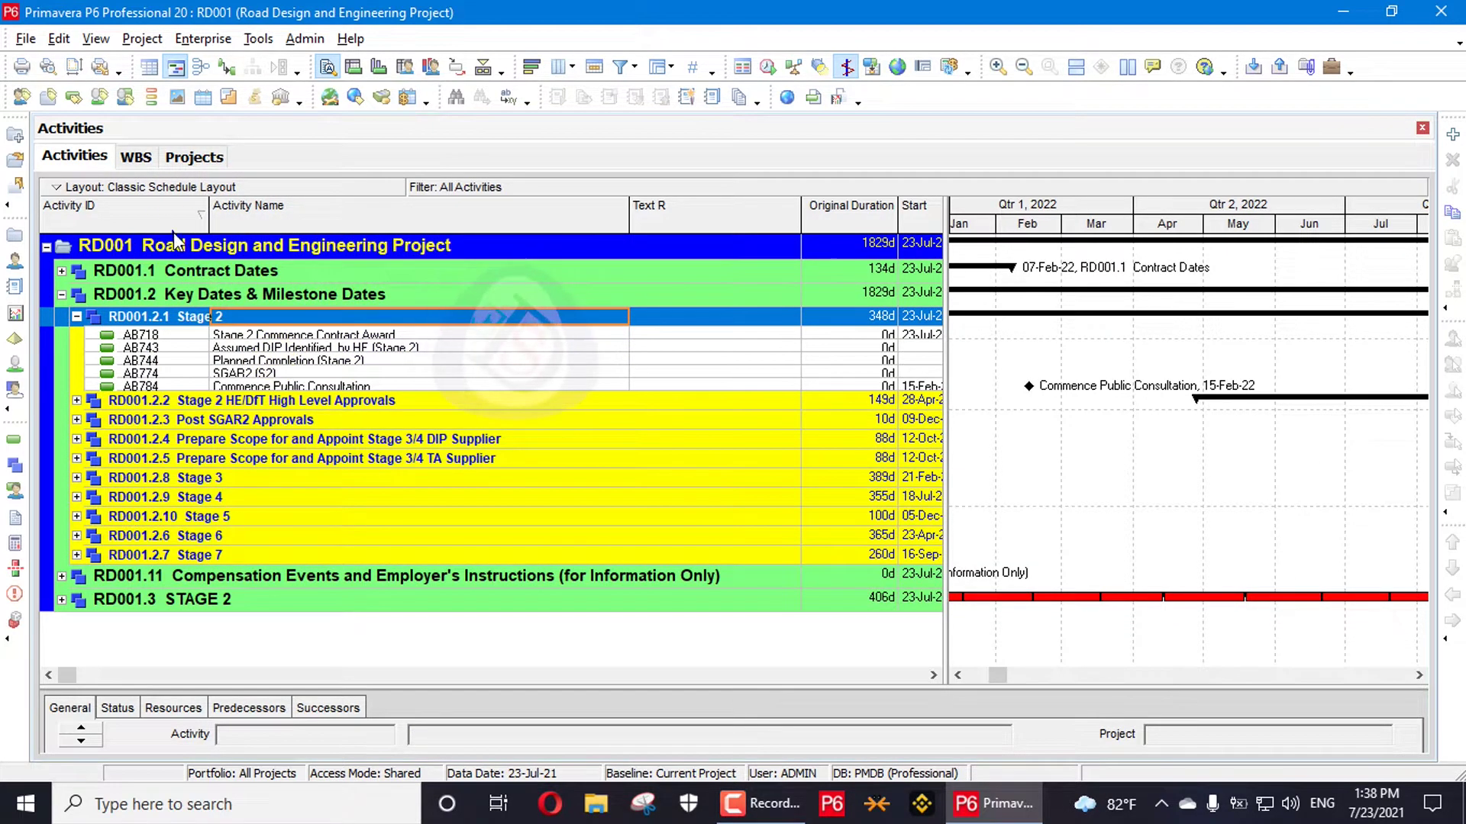
right_click(177, 316)
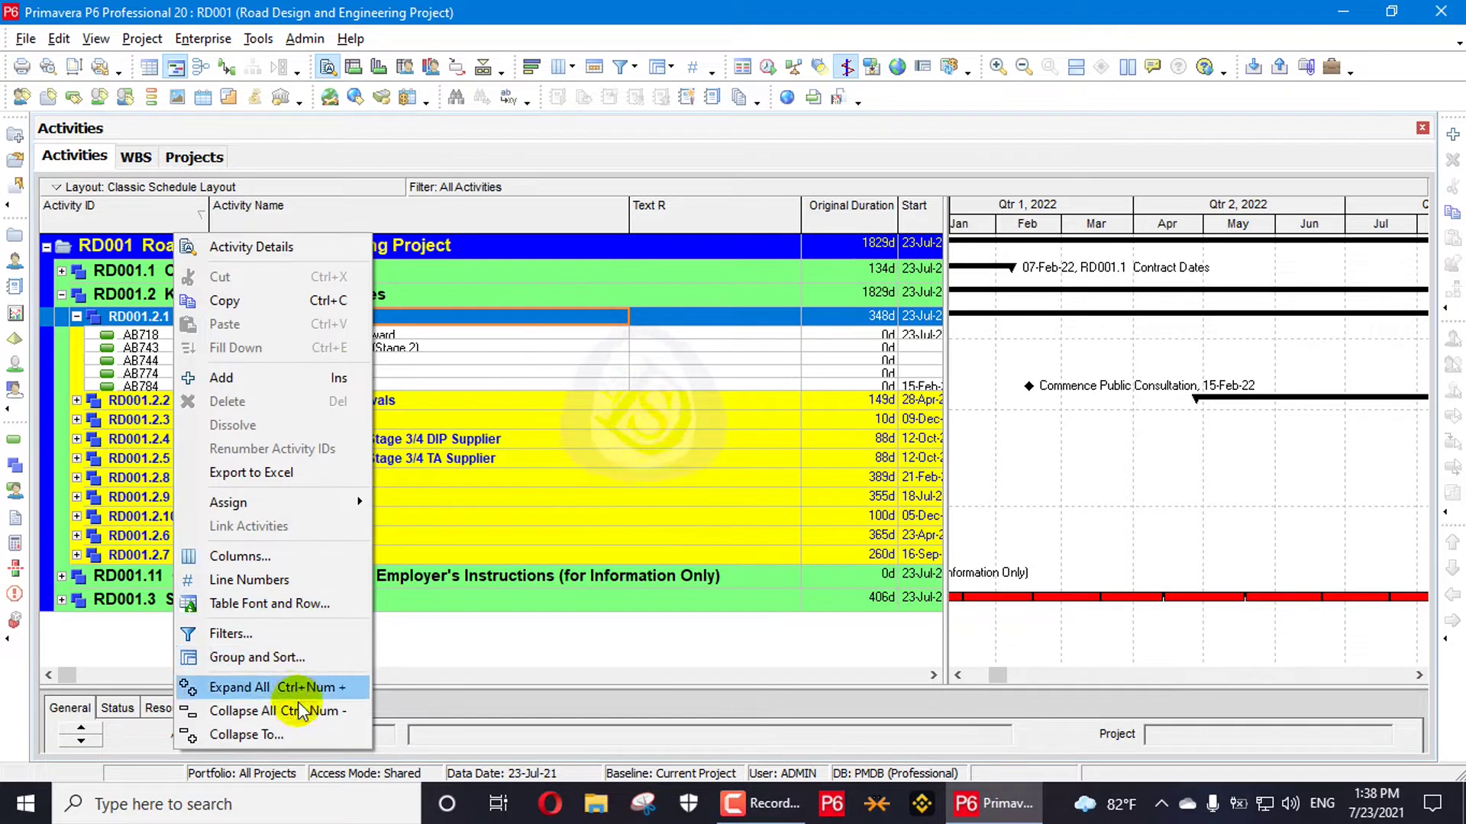
click(300, 604)
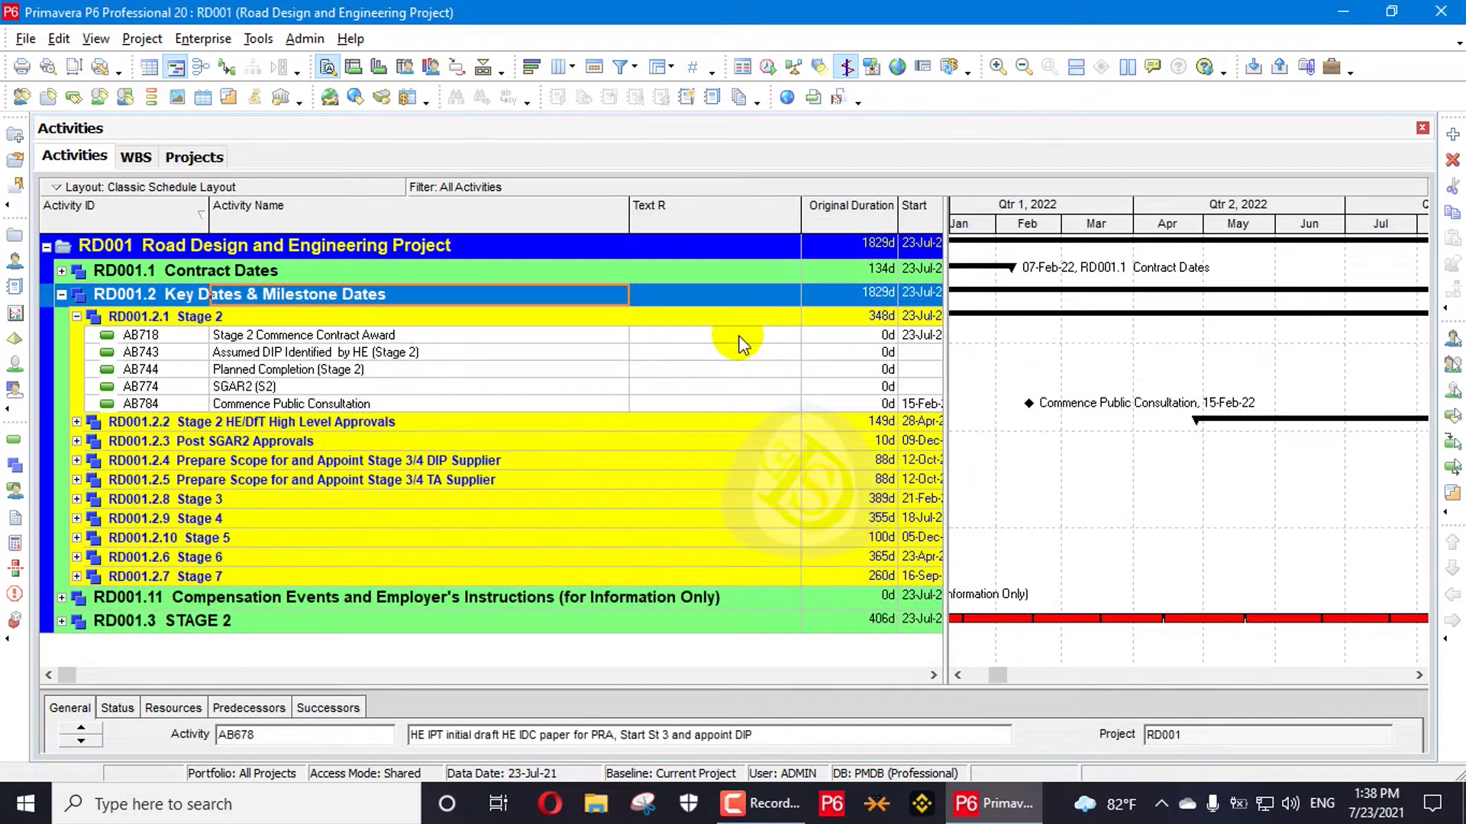
- Enter Stage 2 as the Text R value of AB718 and fill it down through AB784 in the RD001.2.1 Stage 2 band
click(740, 336)
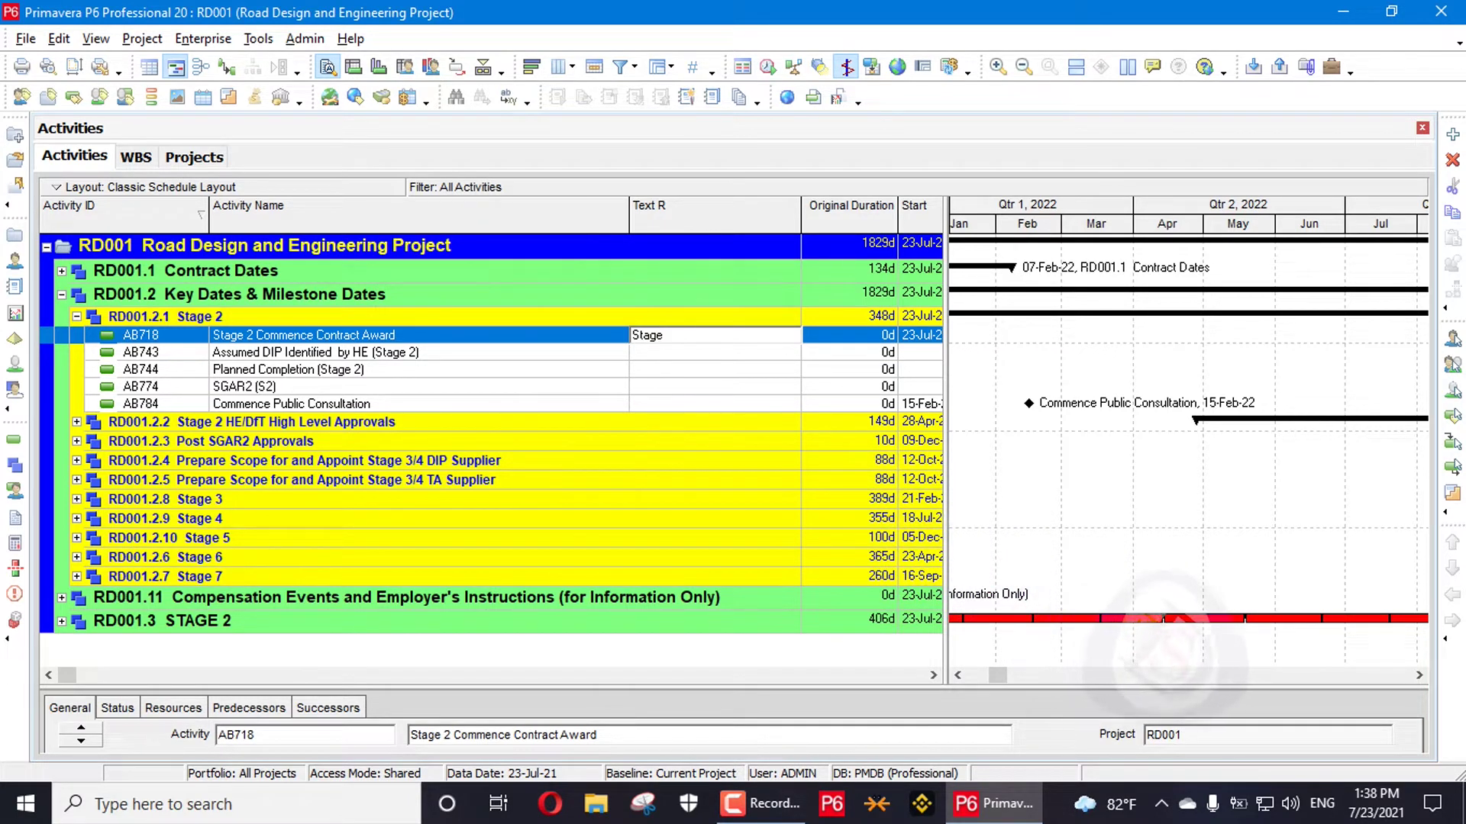
text(Stage)
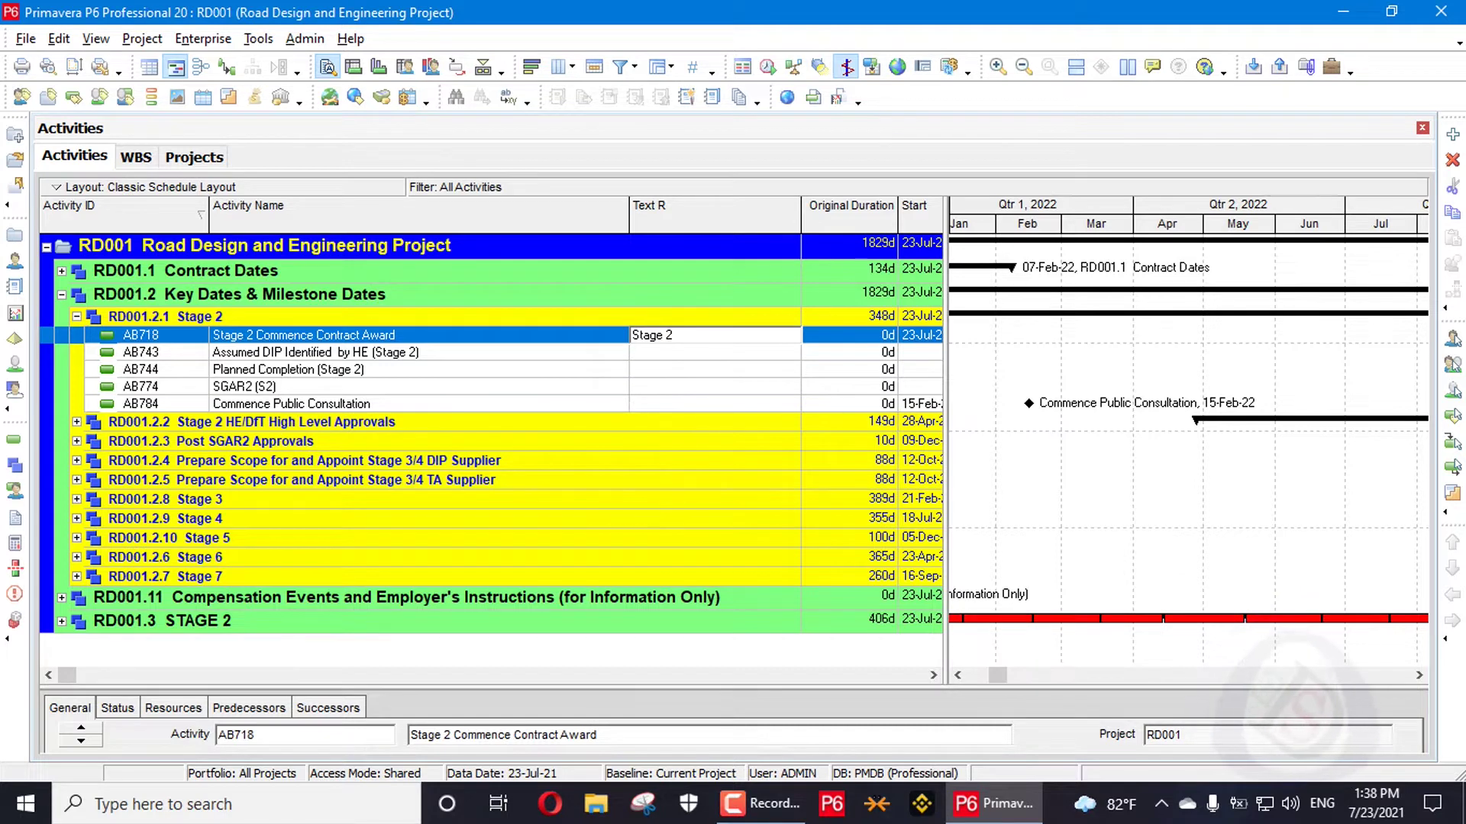
text( 2)
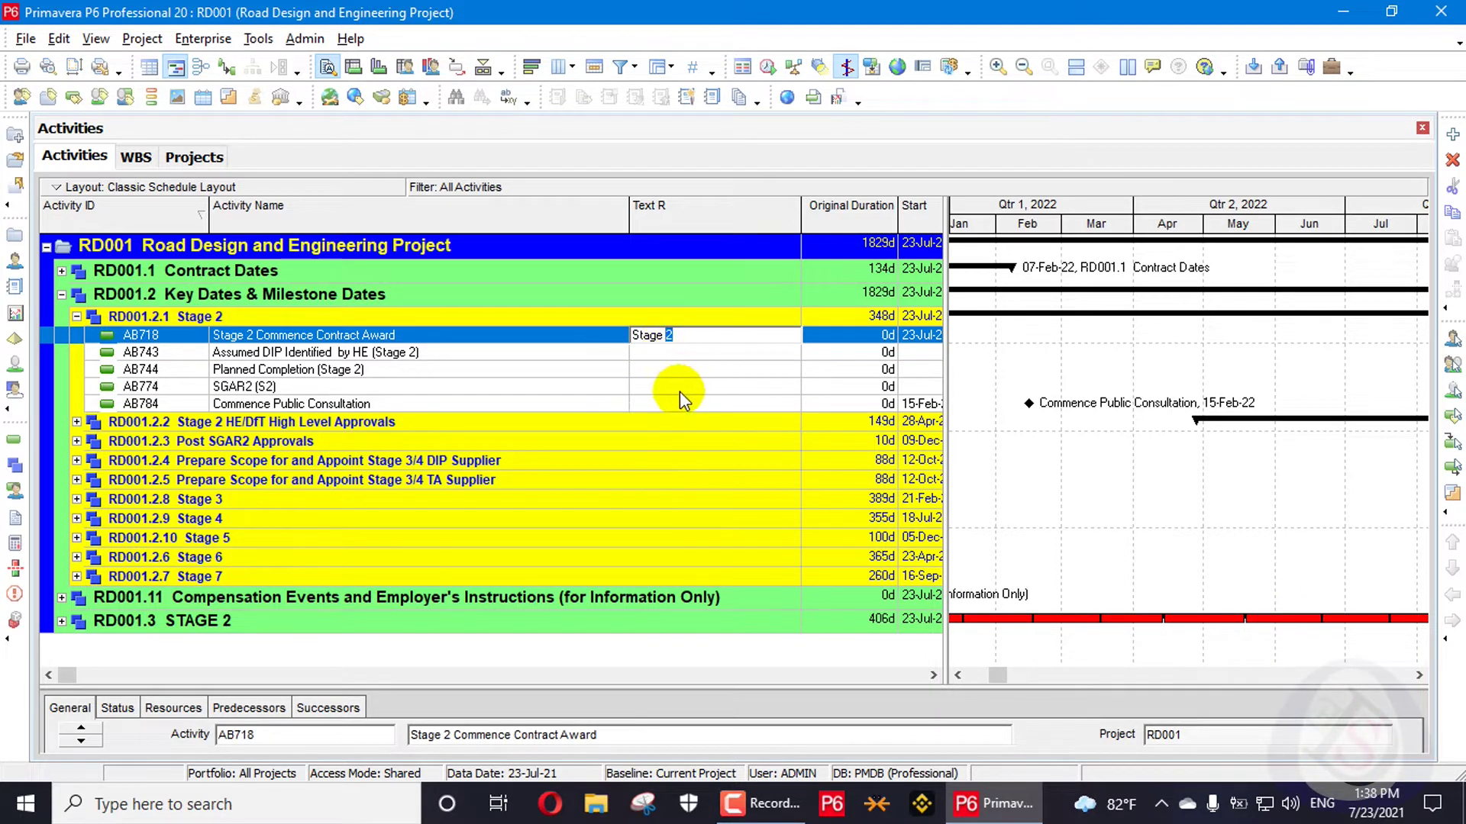
click(675, 389)
click(682, 341)
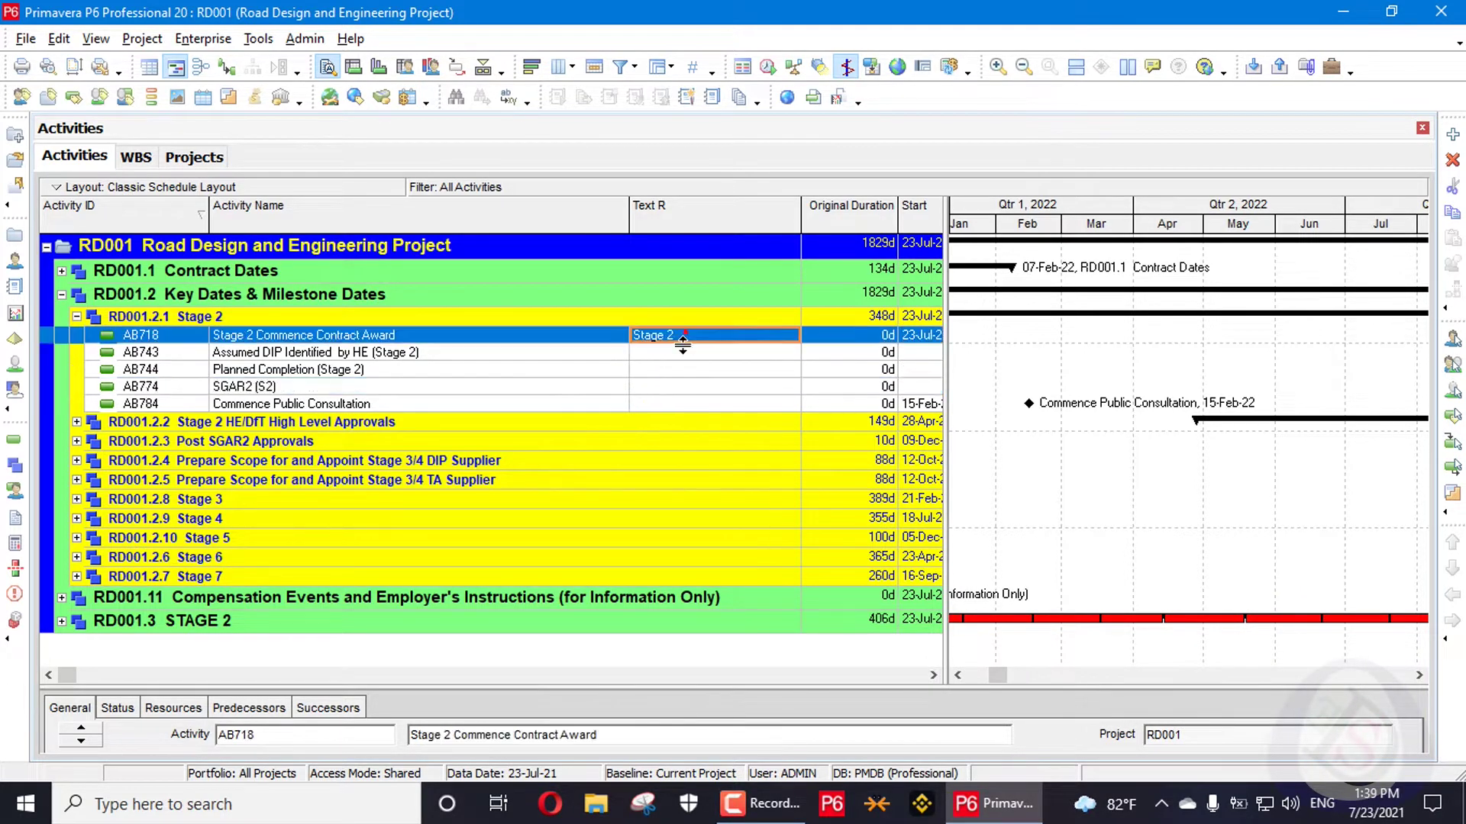
shift+click(683, 408)
right_click(682, 411)
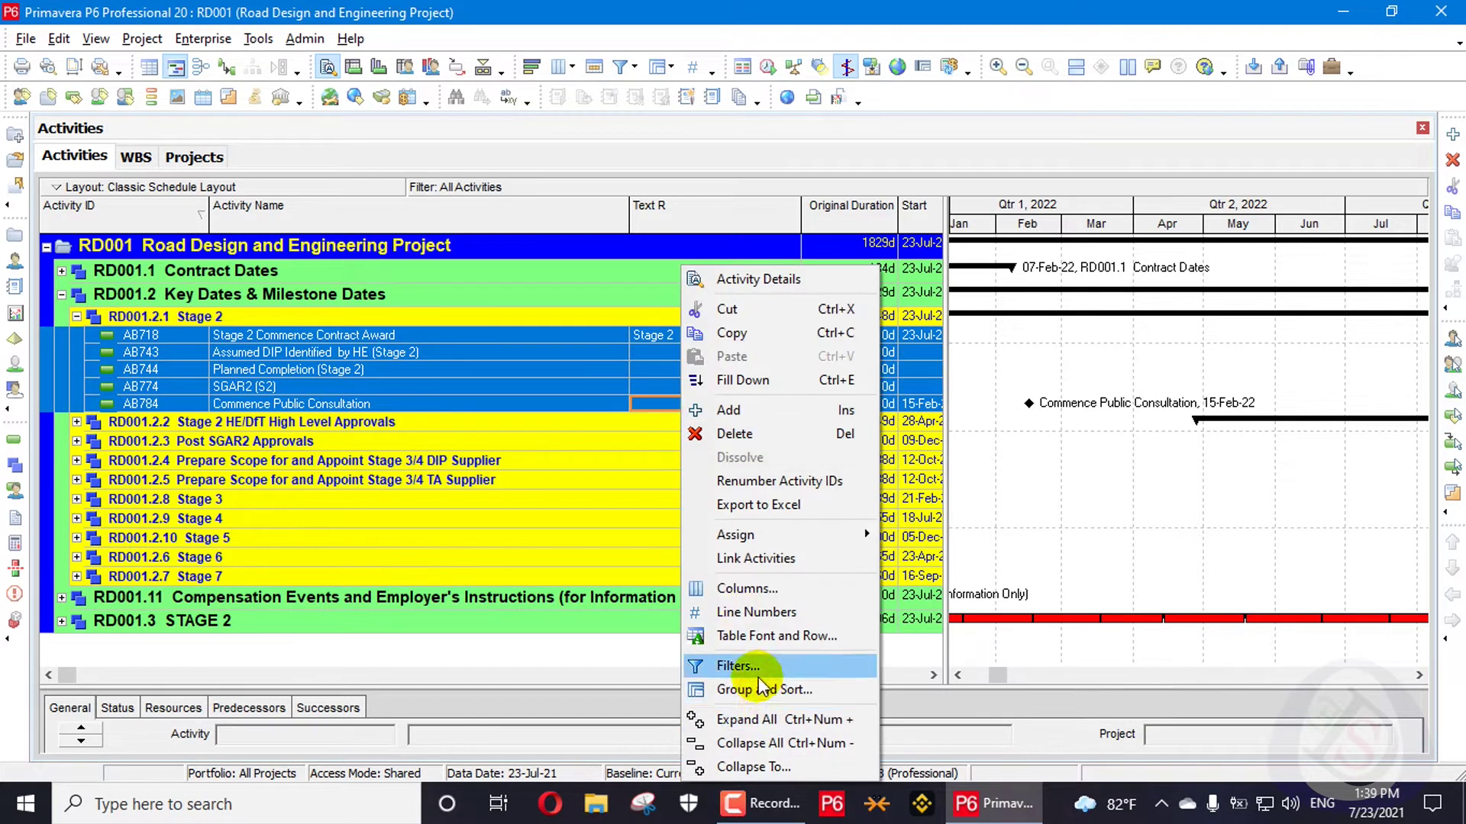
click(794, 396)
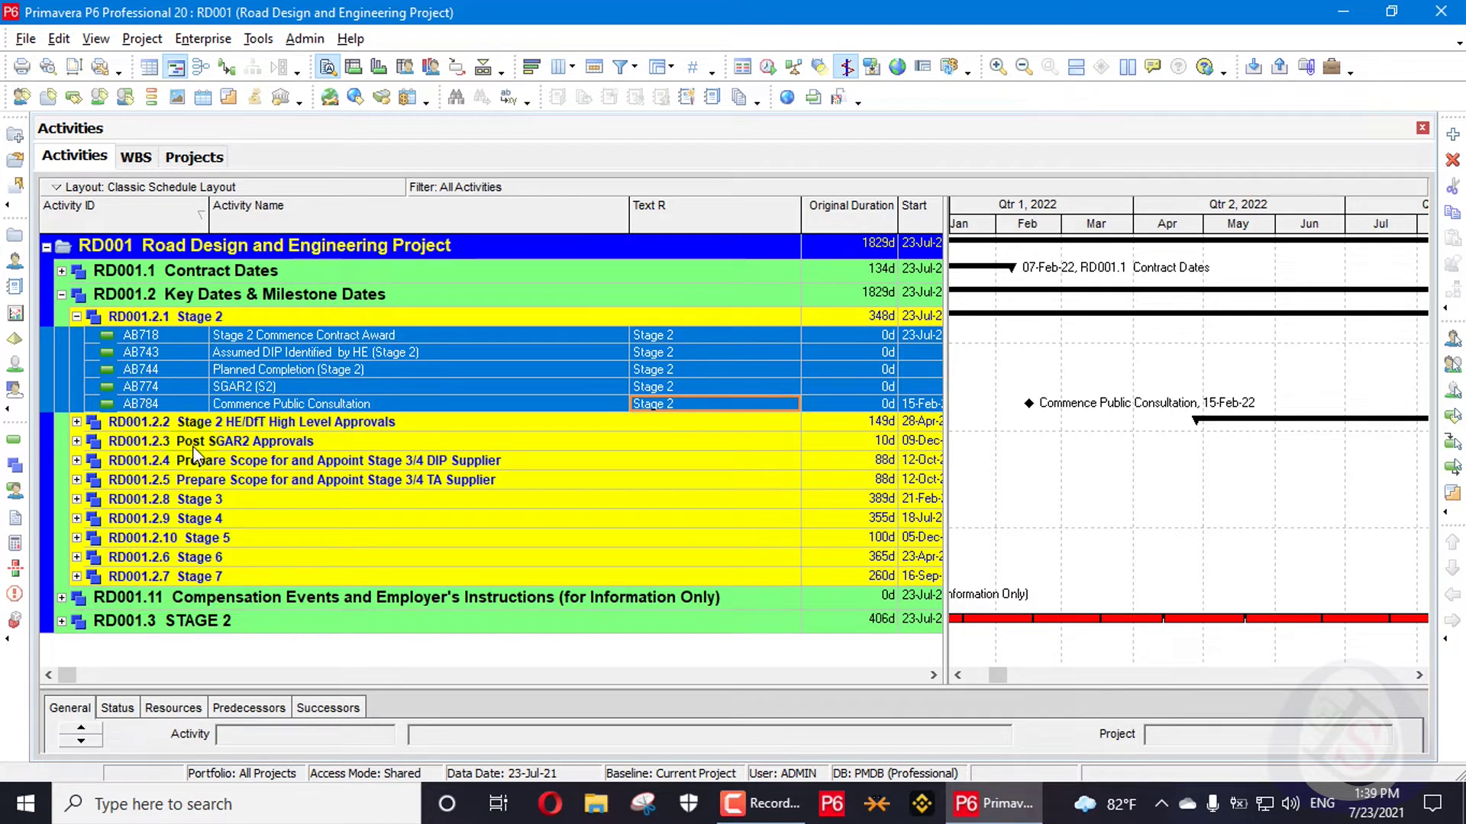
- Expand bands RD001.2.2, RD001.2.3 and RD001.2.4 and fill Stage 2 down the Text R column through activity AB763
click(183, 425)
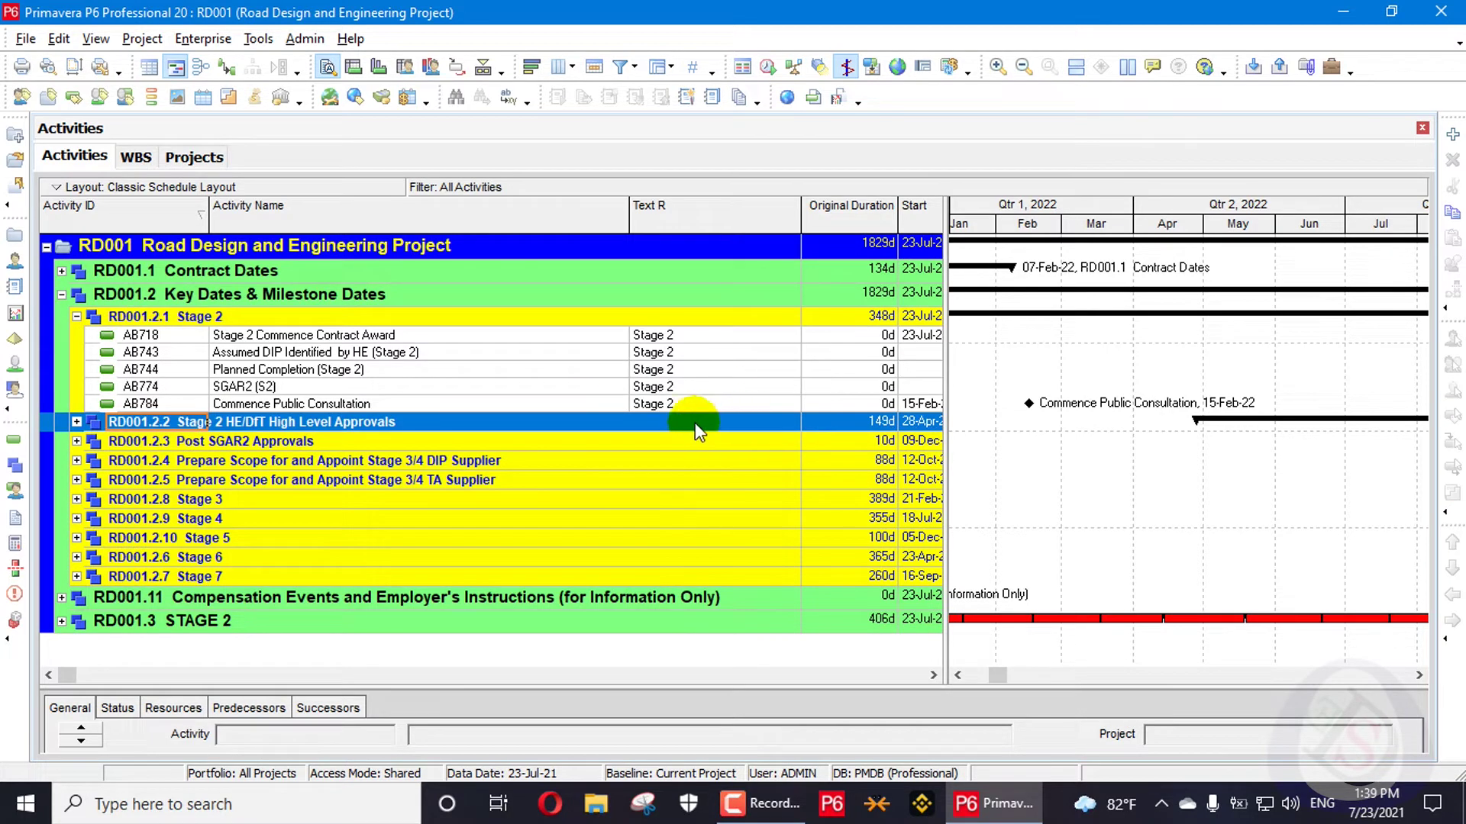
click(76, 421)
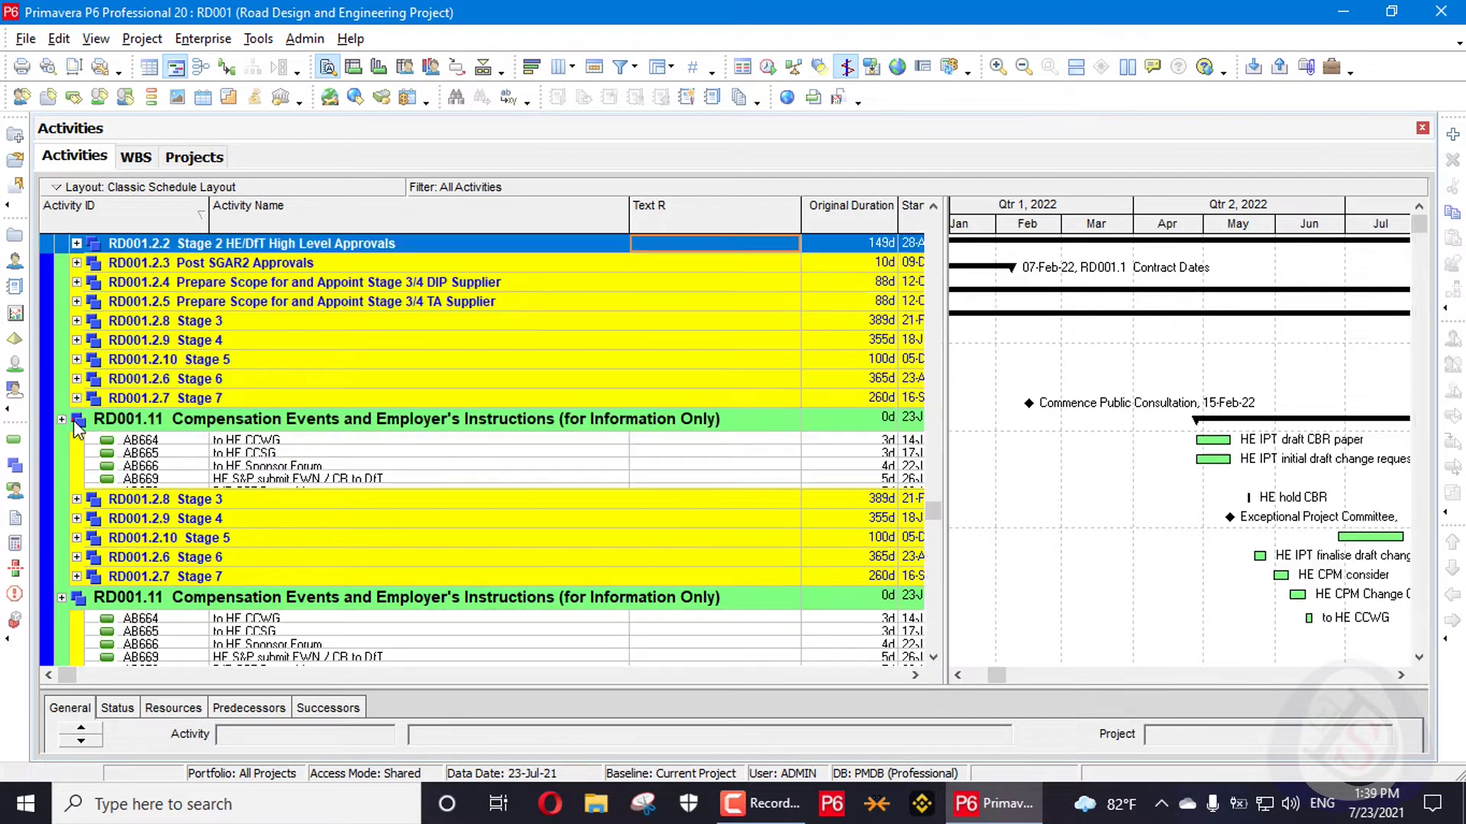
scroll(540, 409, down, 10)
scroll(679, 447, down, 2)
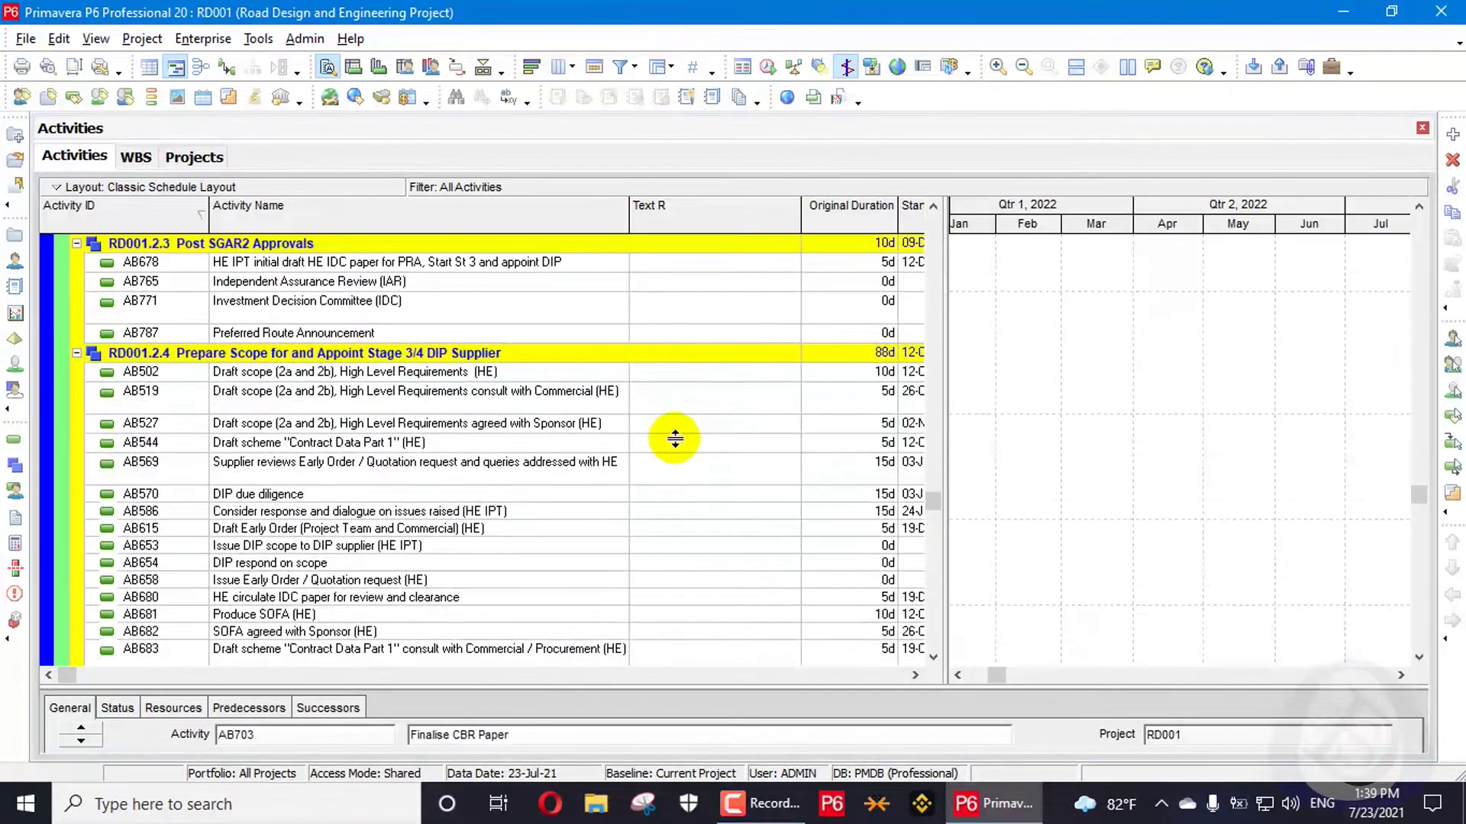
scroll(674, 438, down, 6)
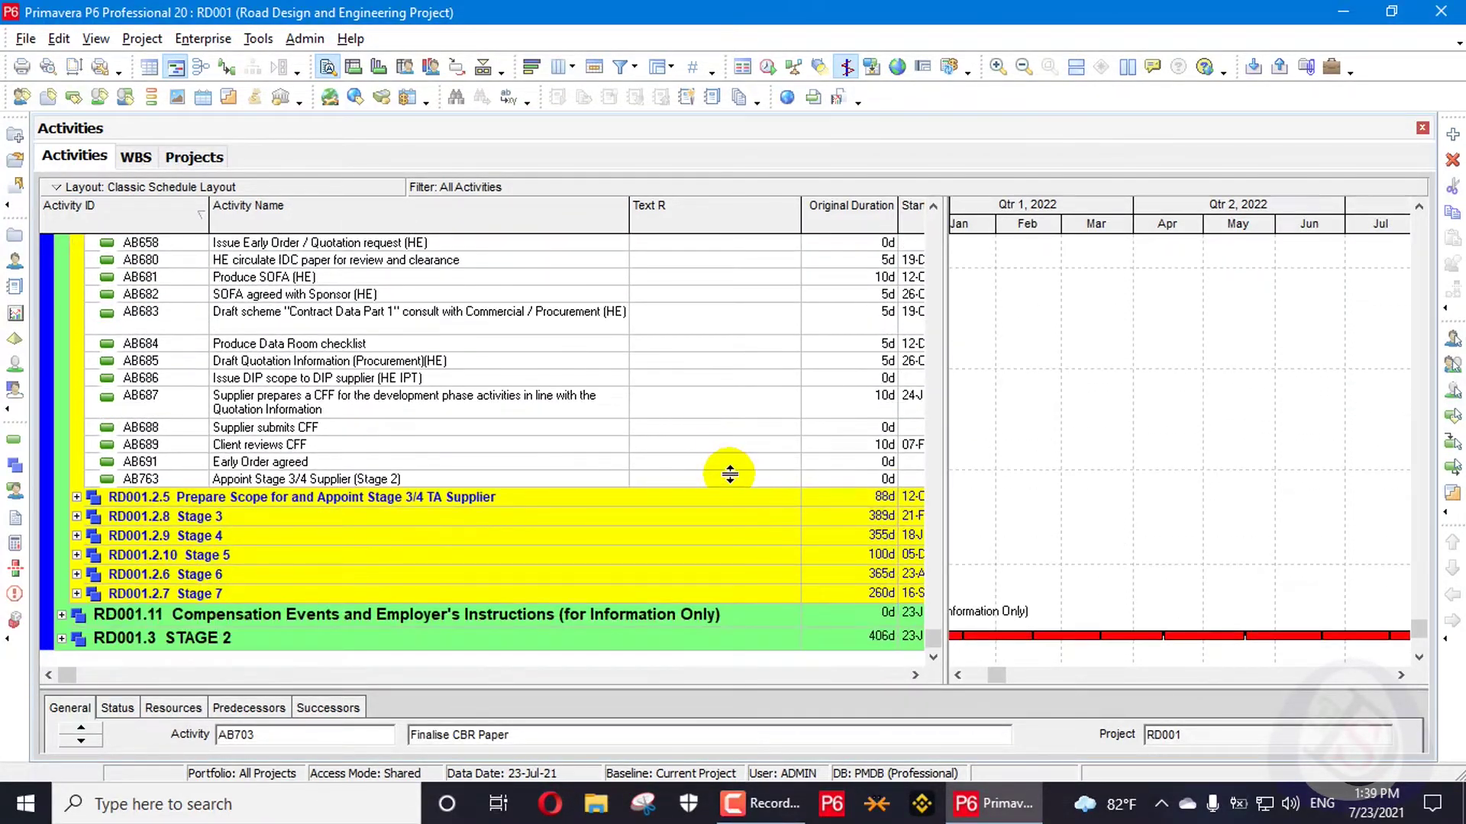
shift+click(726, 479)
right_click(728, 487)
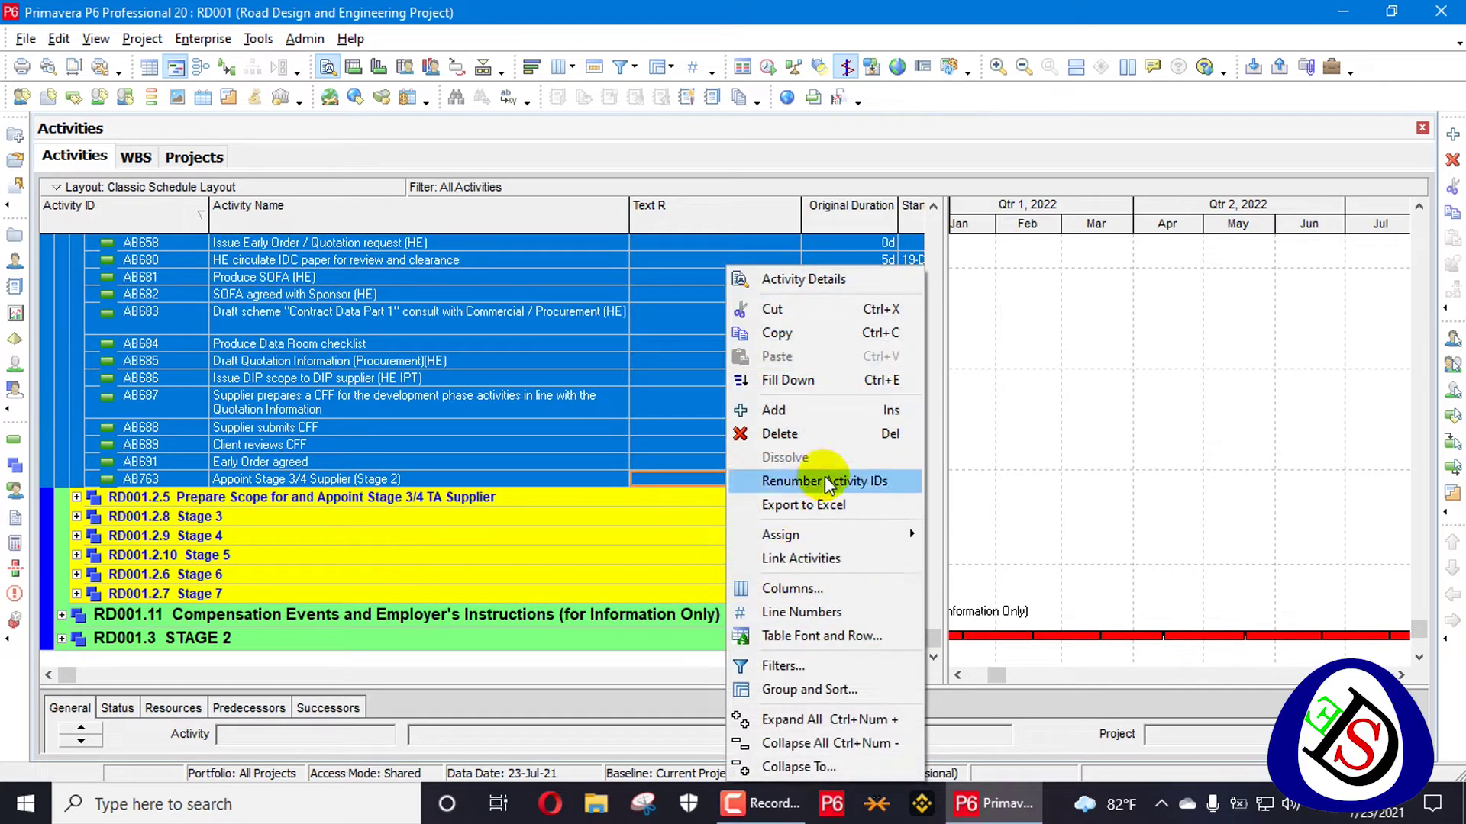
click(864, 382)
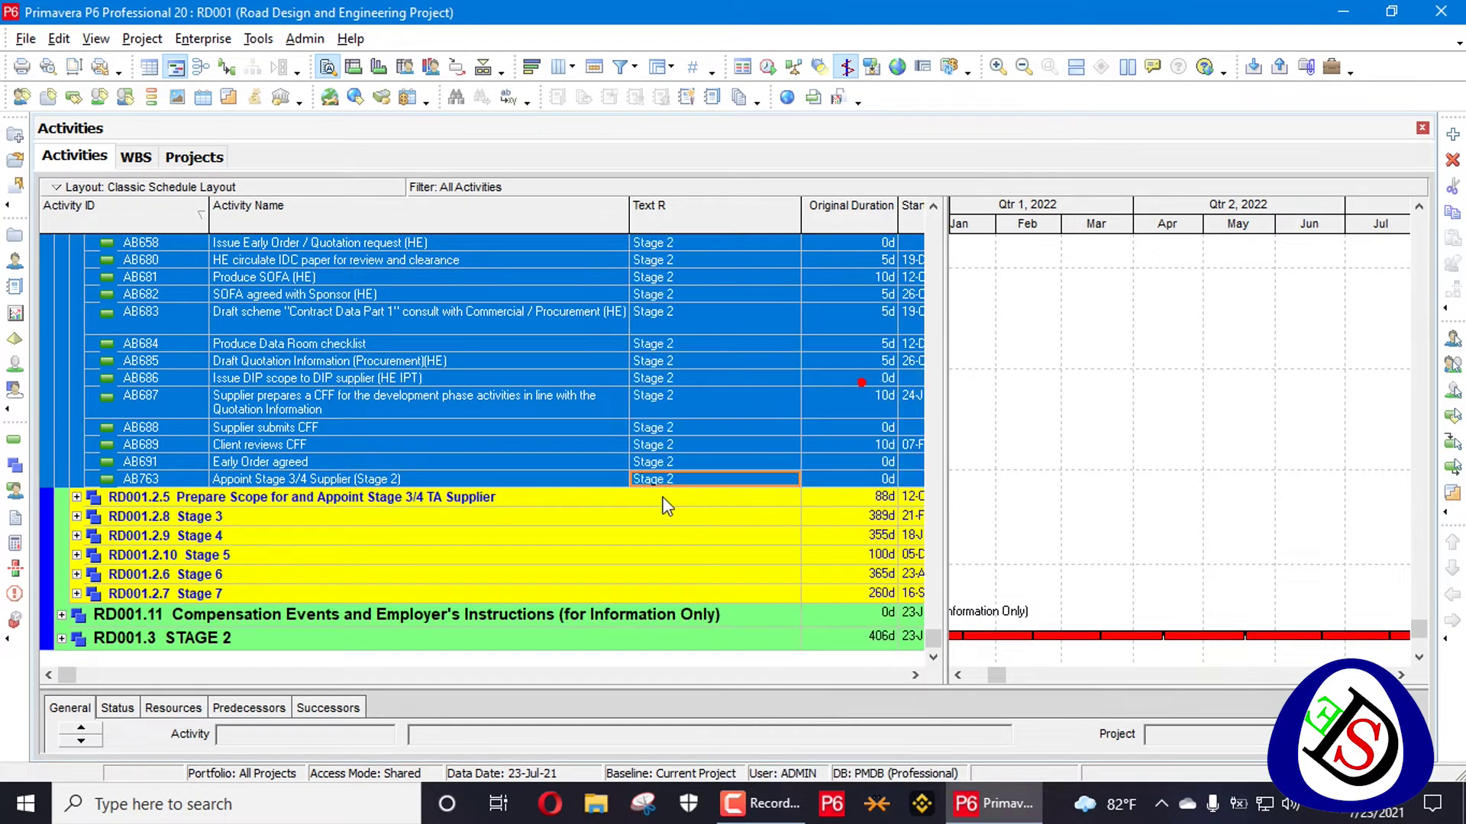
- Review the Text R values of the activities in bands RD001.2.1 through RD001.2.4
scroll(662, 497, up, 6)
scroll(714, 504, up, 3)
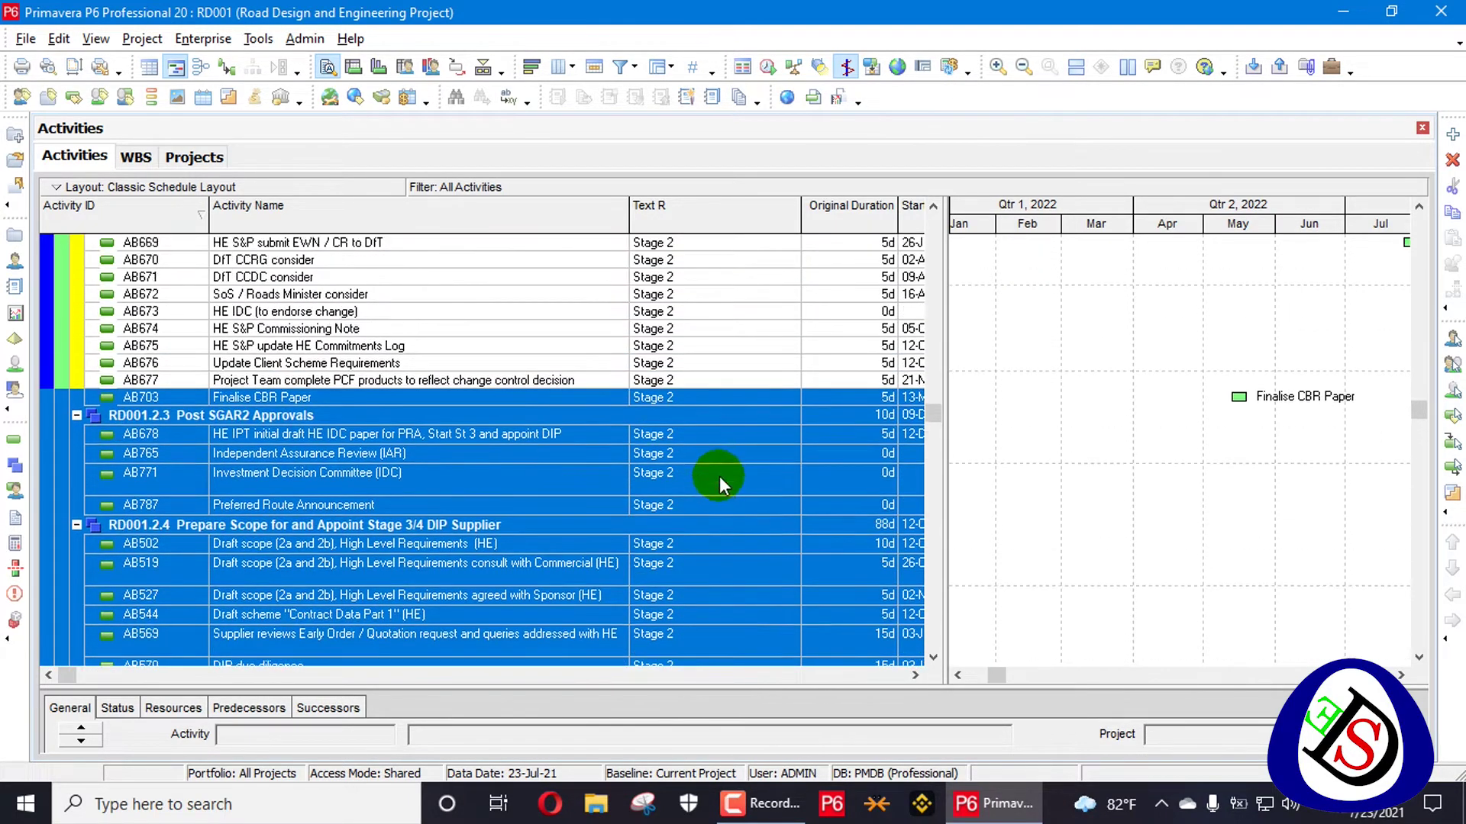
scroll(717, 489, down, 7)
scroll(726, 459, down, 4)
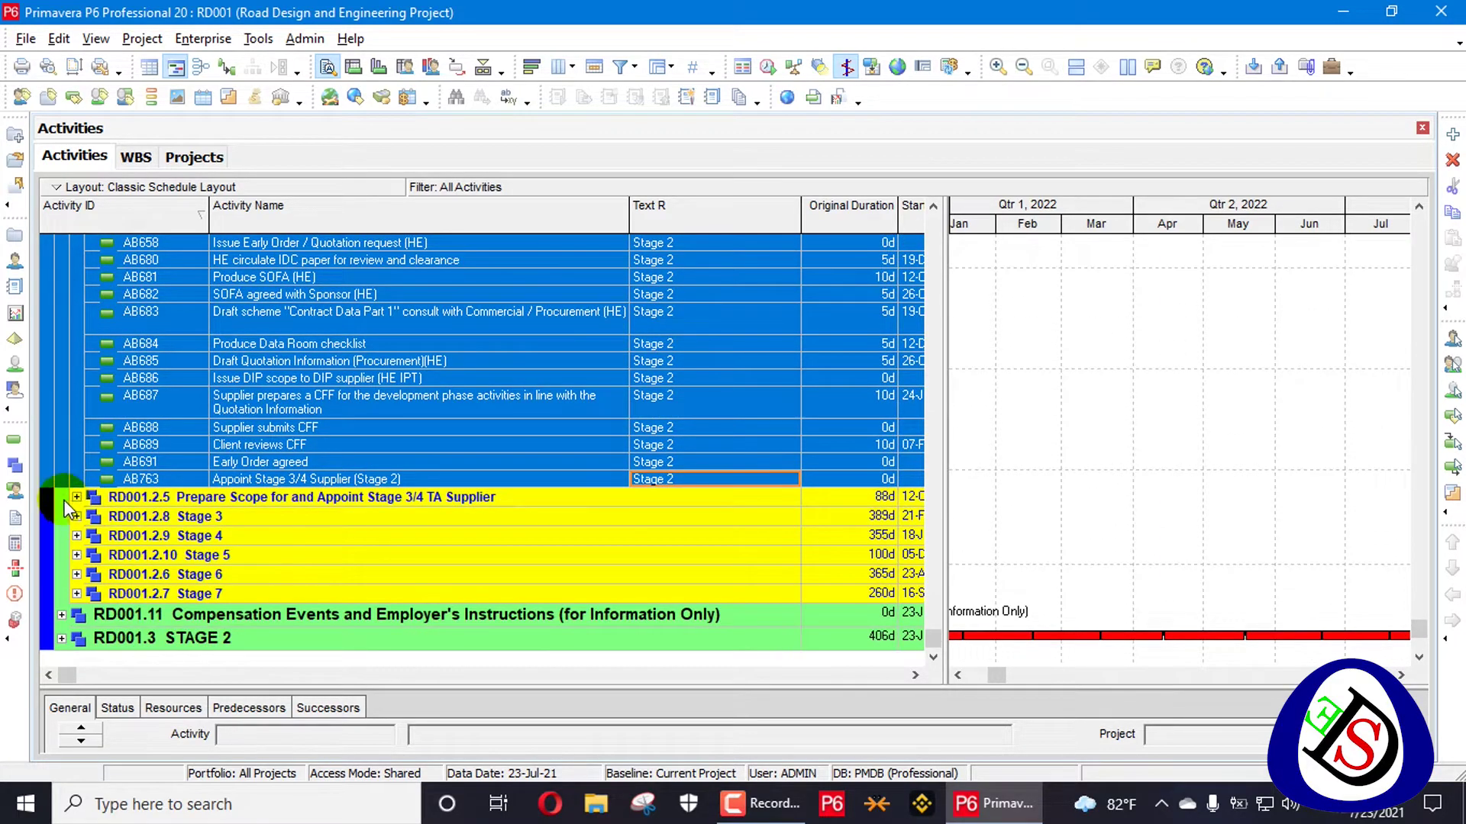
scroll(415, 503, up, 9)
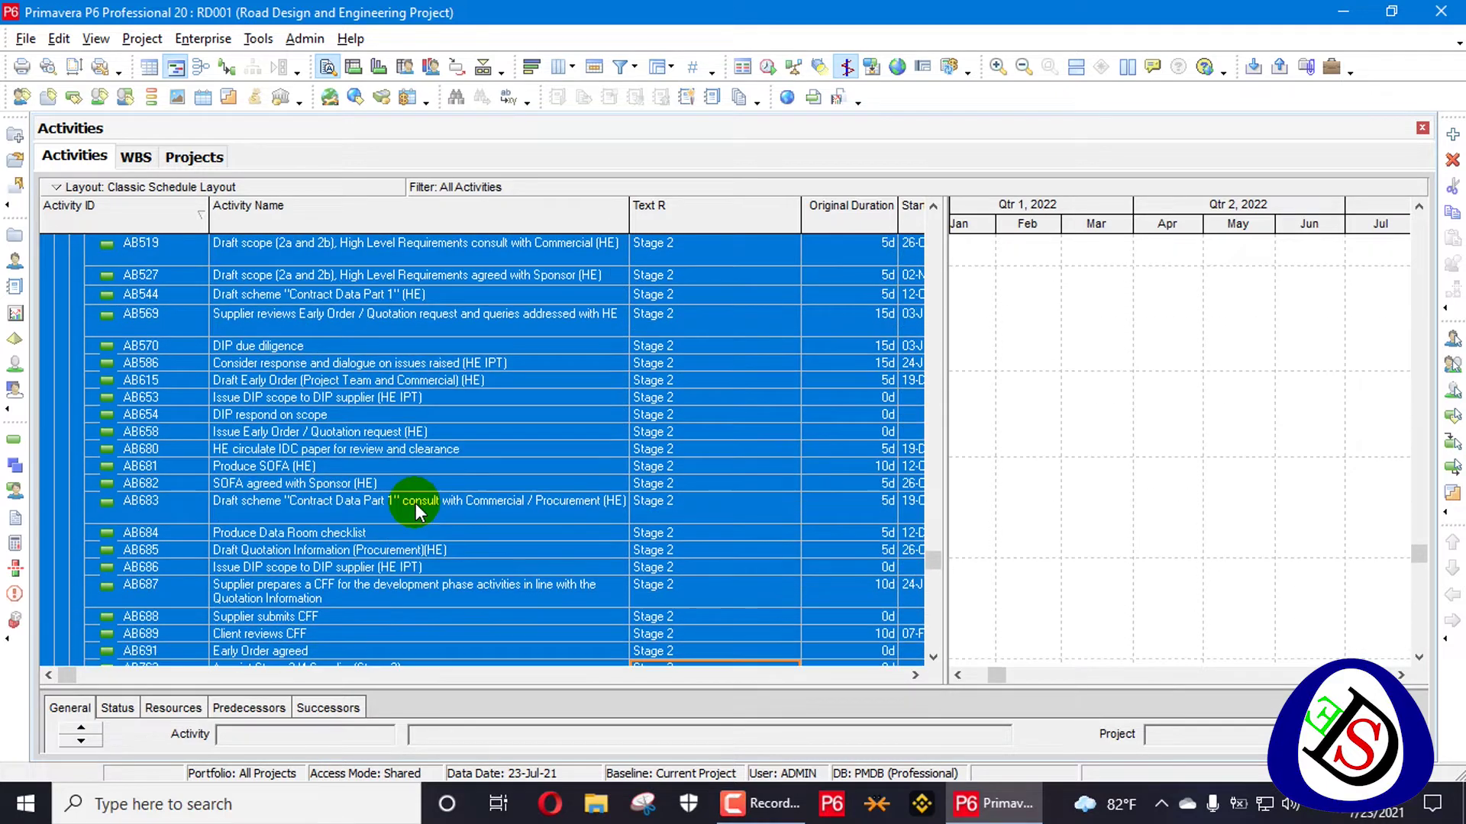
scroll(415, 502, up, 10)
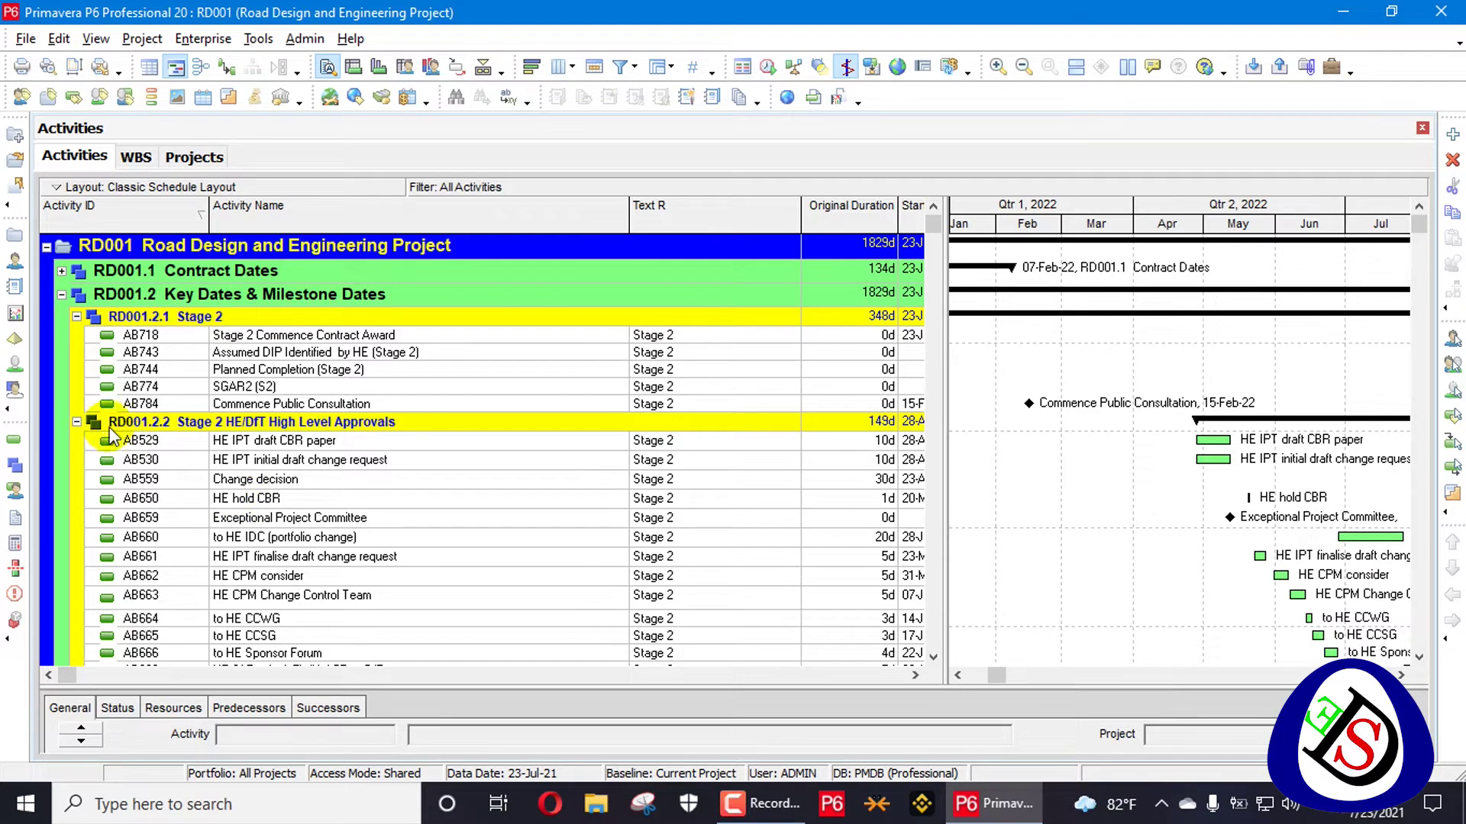
scroll(111, 437, down, 7)
shift+click(433, 451)
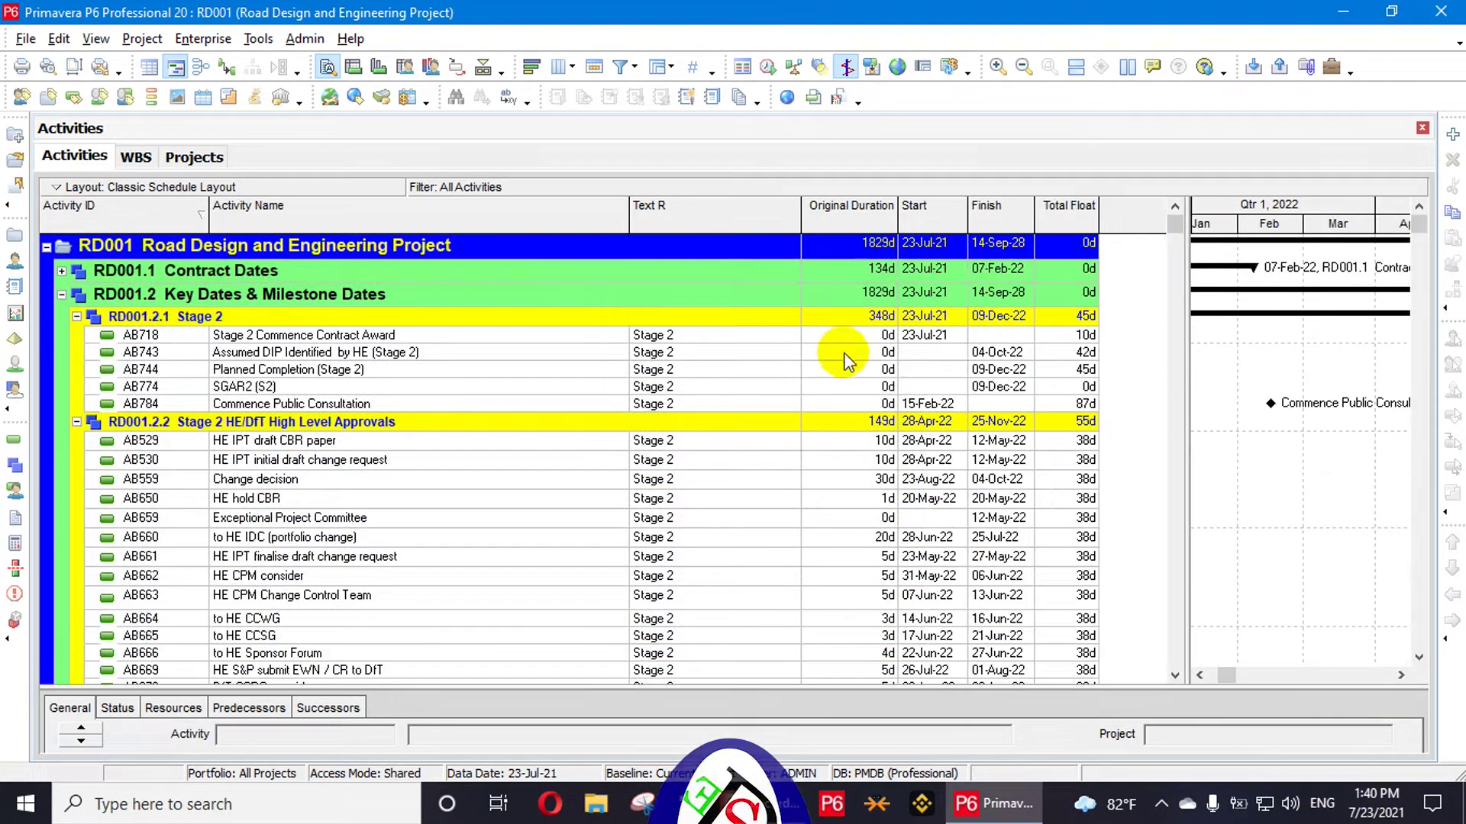
scroll(847, 362, down, 2)
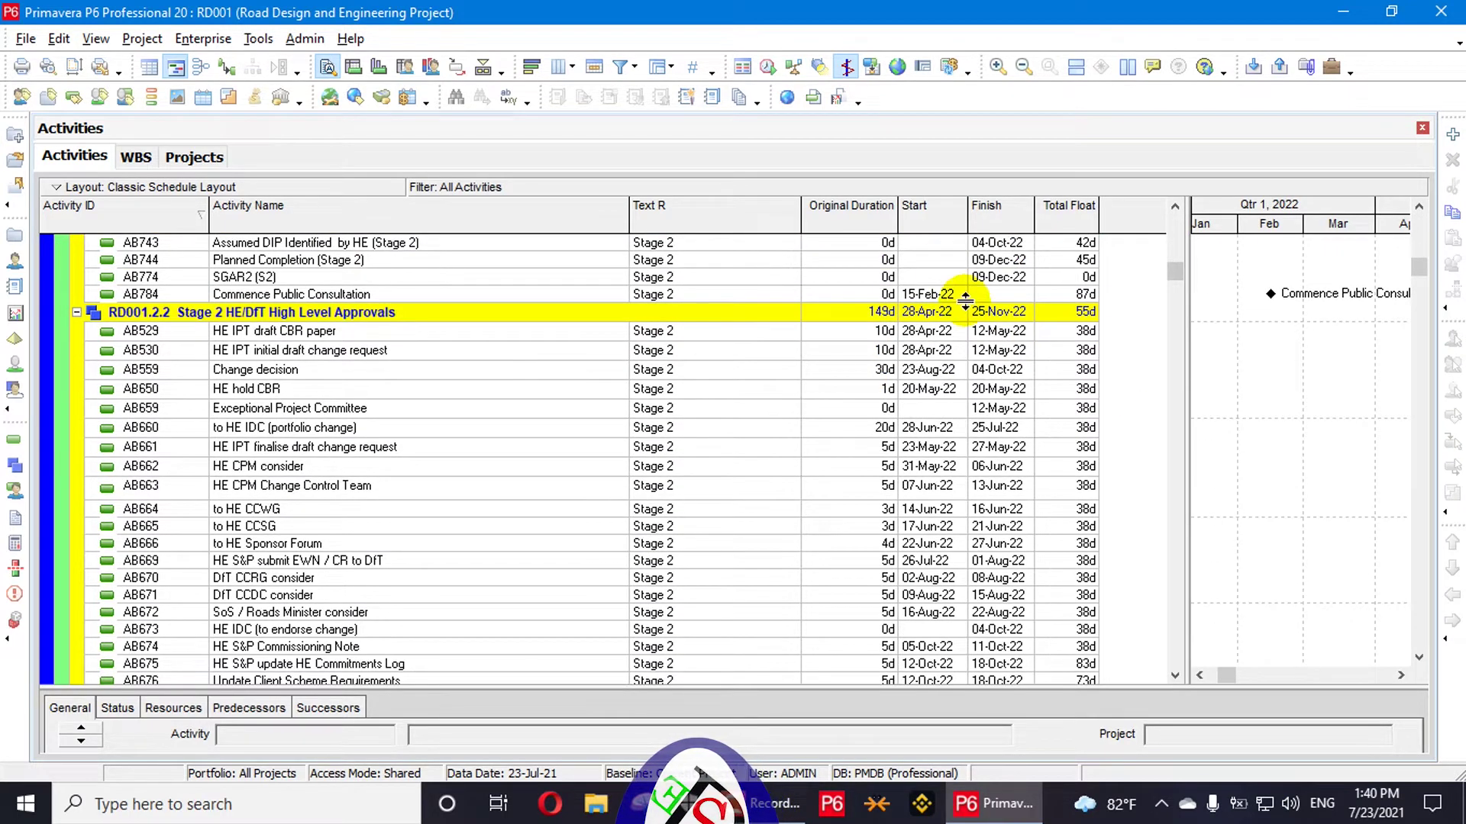
- Create a new activity filter named Key Stage 2 Filter
right_click(772, 222)
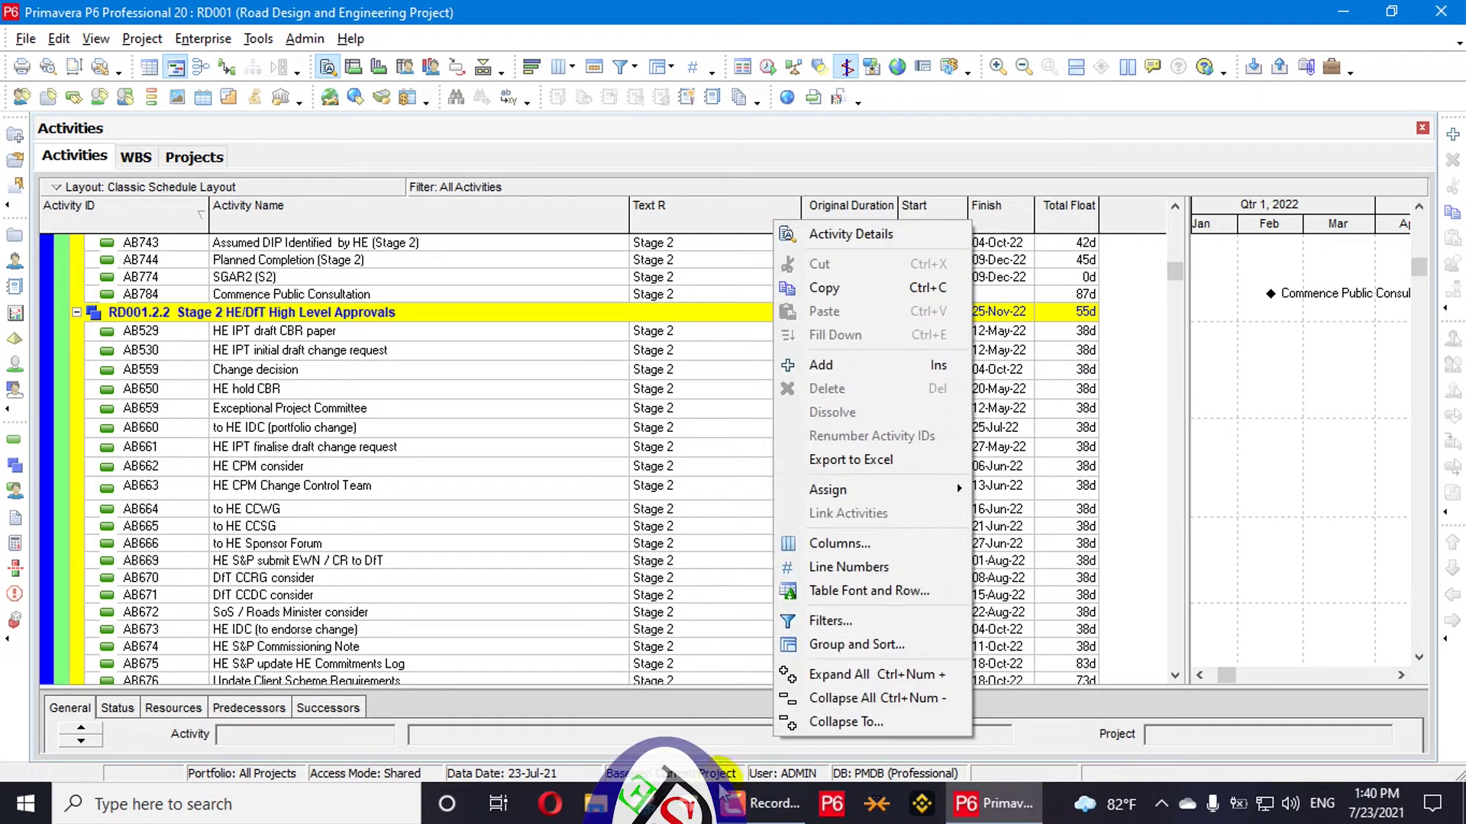
click(832, 621)
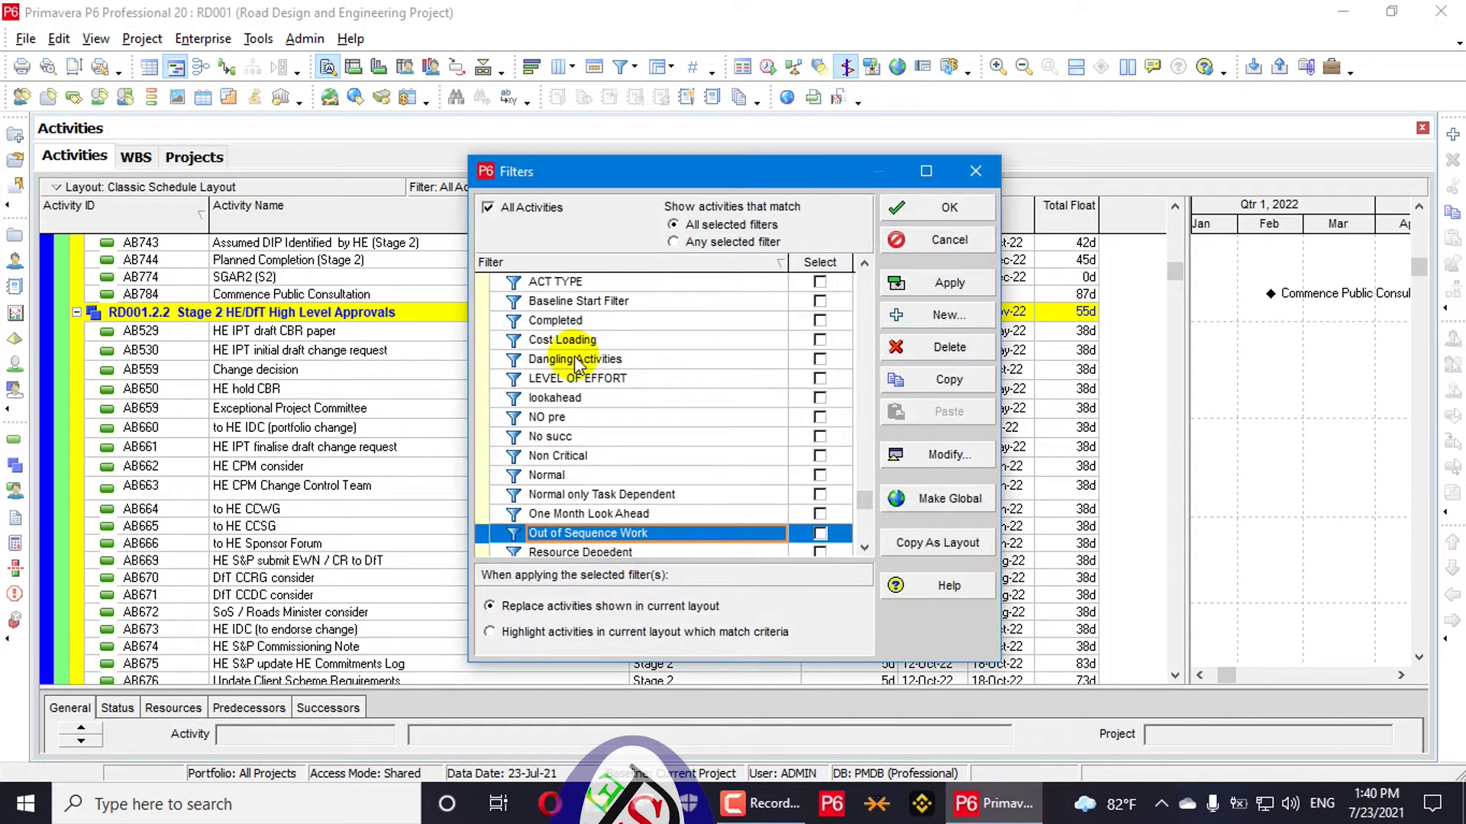
click(949, 315)
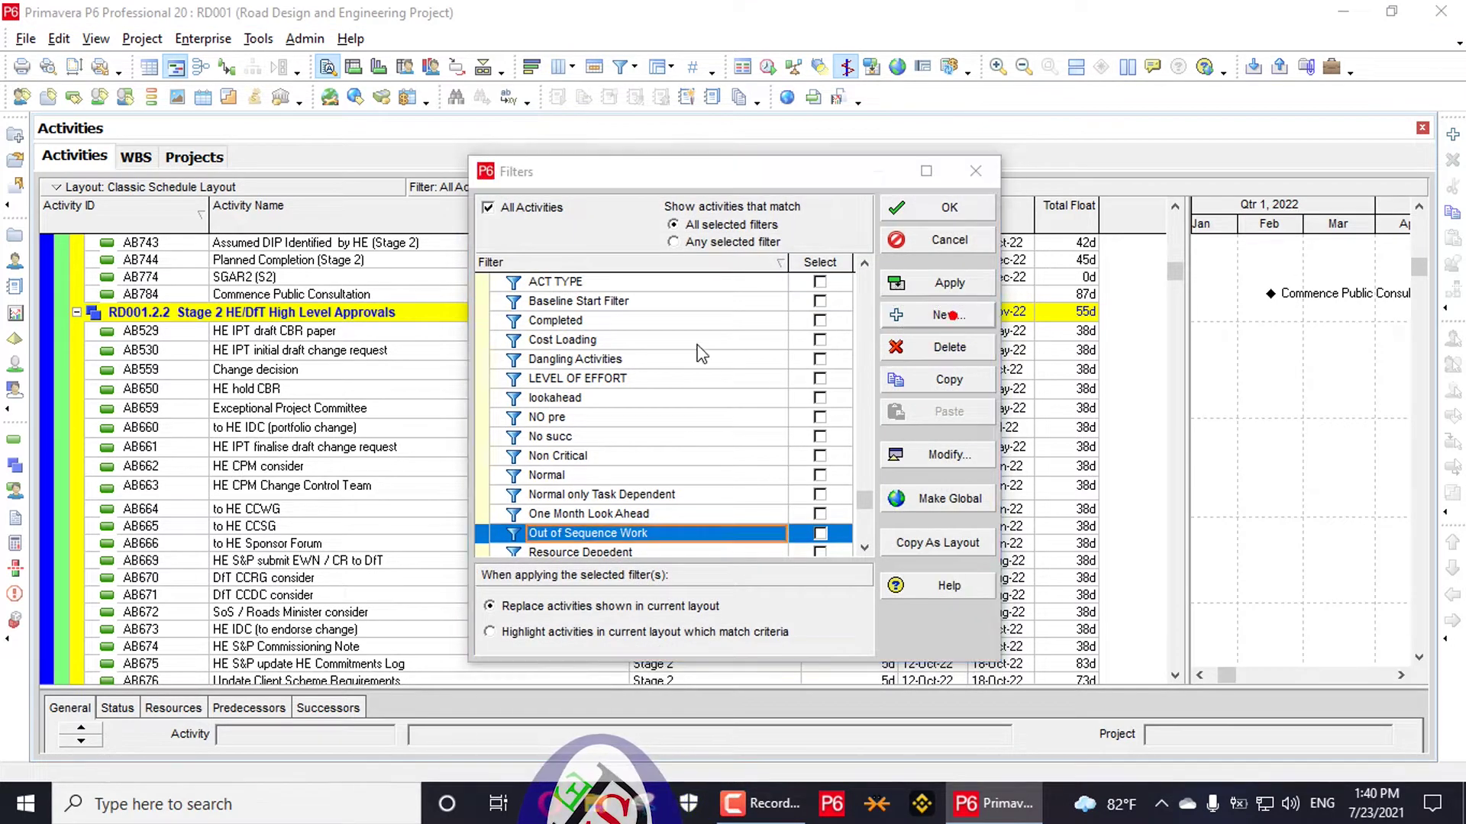
click(592, 271)
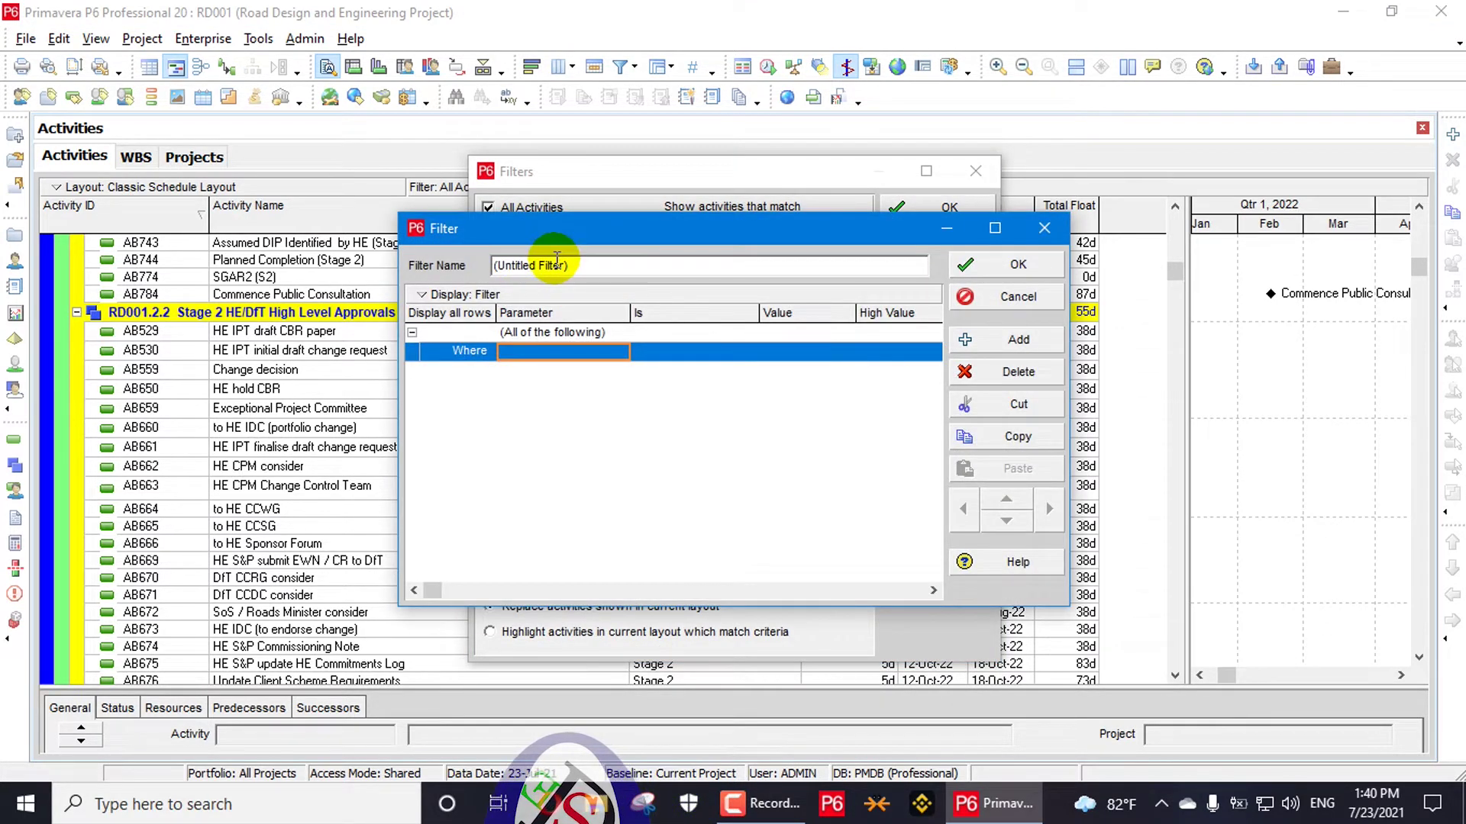
drag(588, 265, 427, 244)
text(Key Stage 2 Filter)
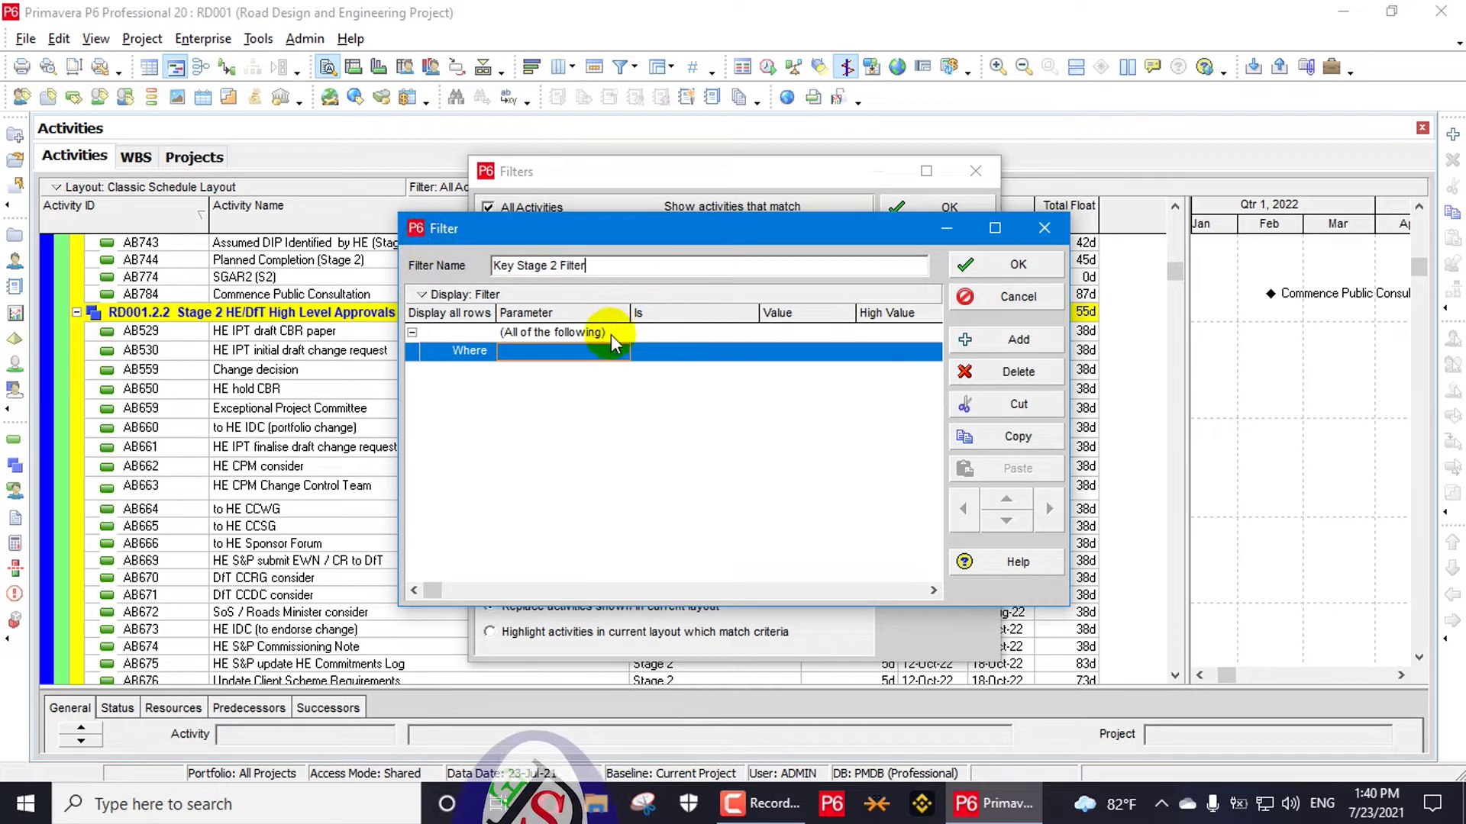
- Set the filter criterion to Text R equals Stage 2, save it, and apply Key Stage 2 Filter to the layout
click(600, 365)
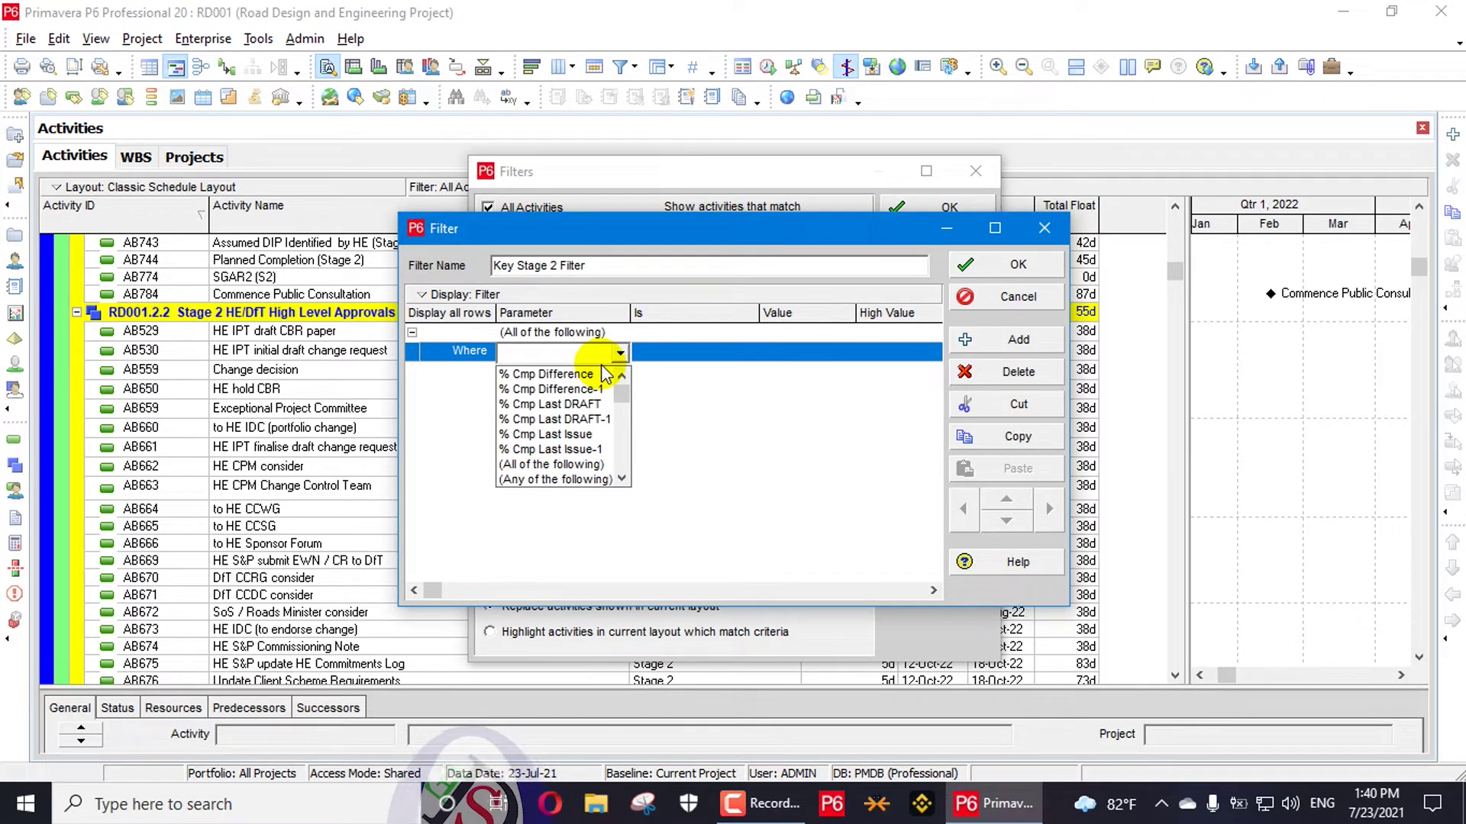
text(tech)
click(534, 449)
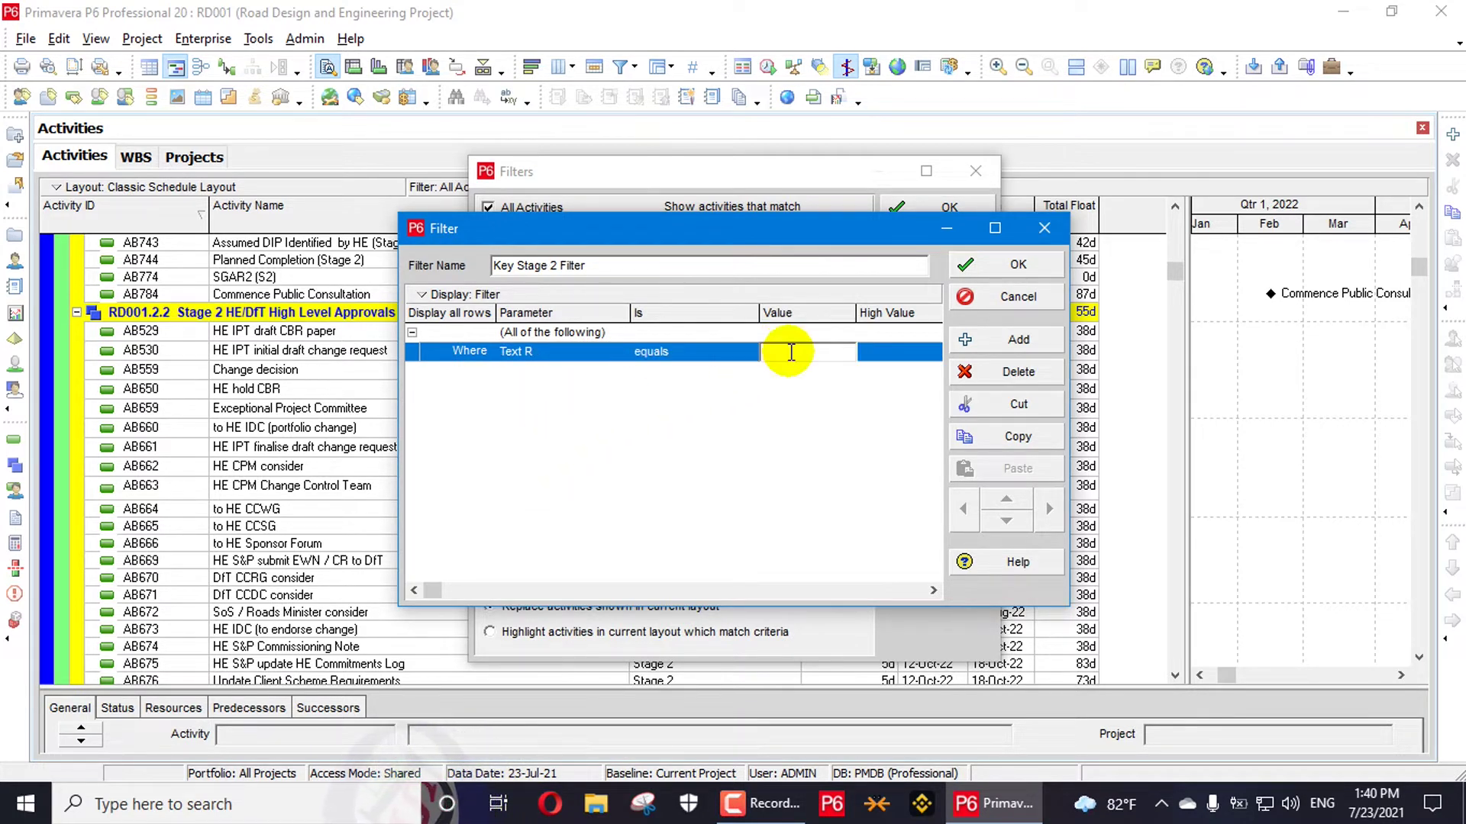
text(Stage 2)
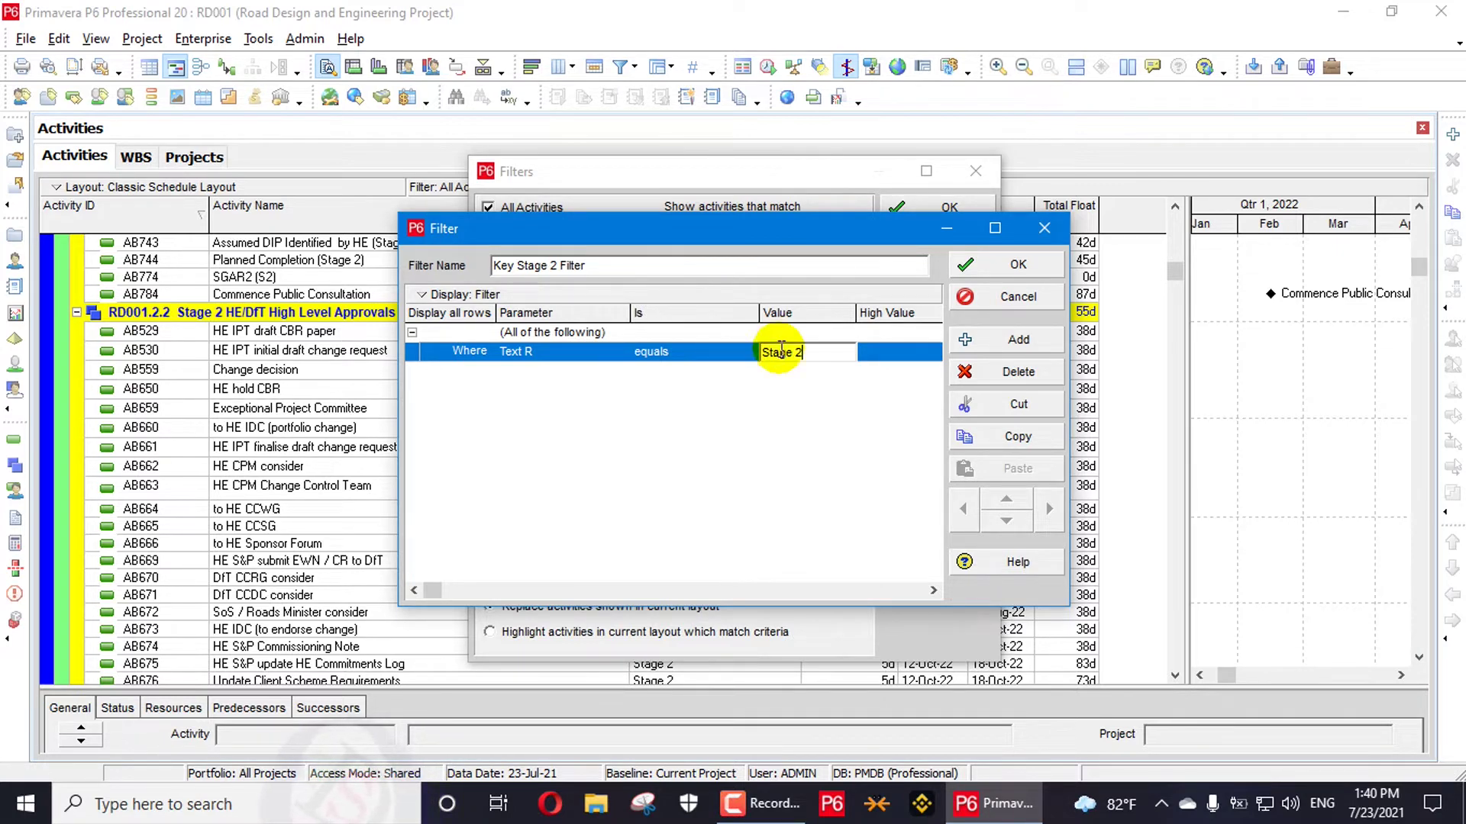
click(1020, 265)
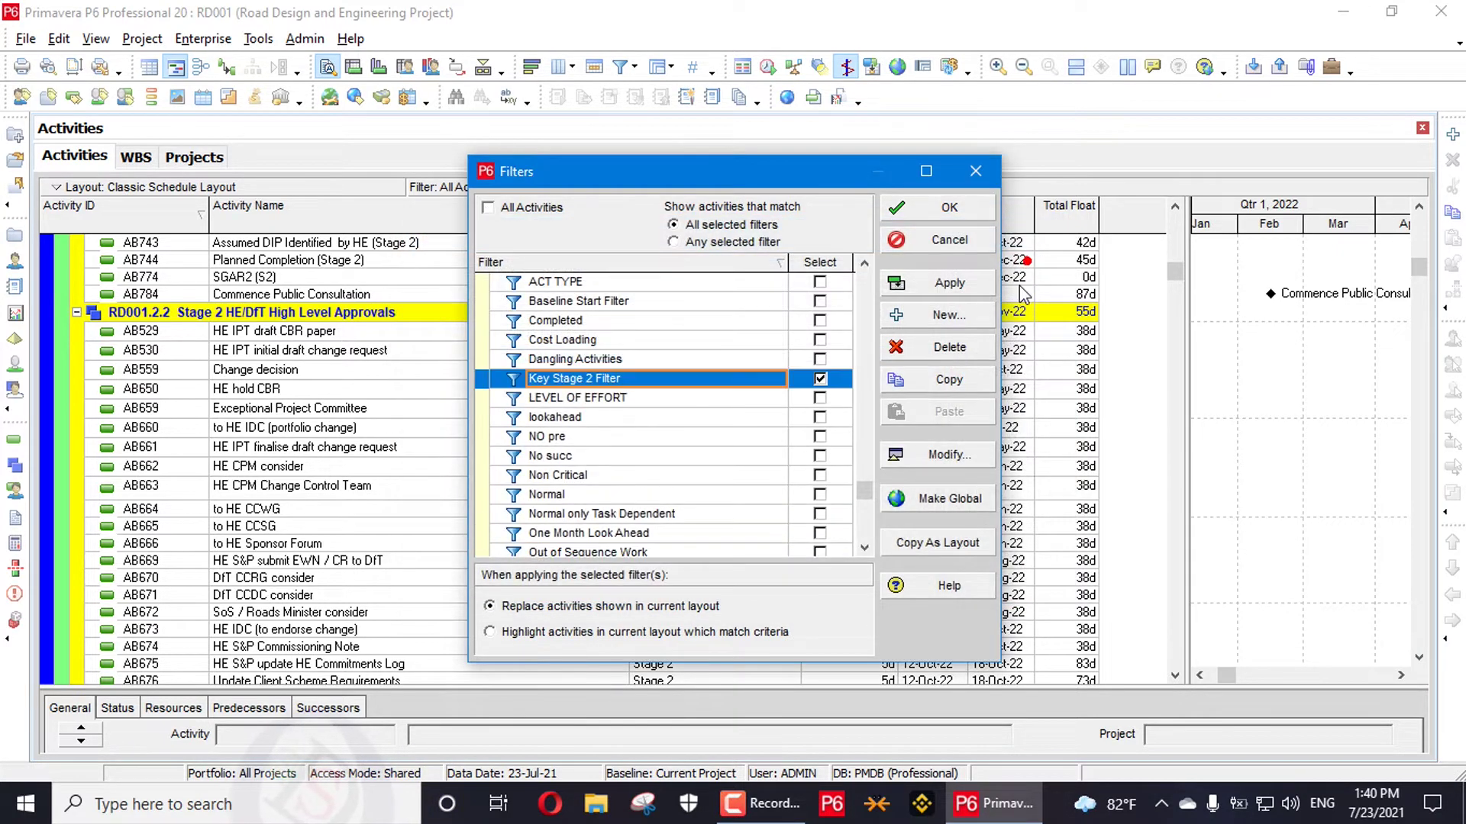
click(959, 286)
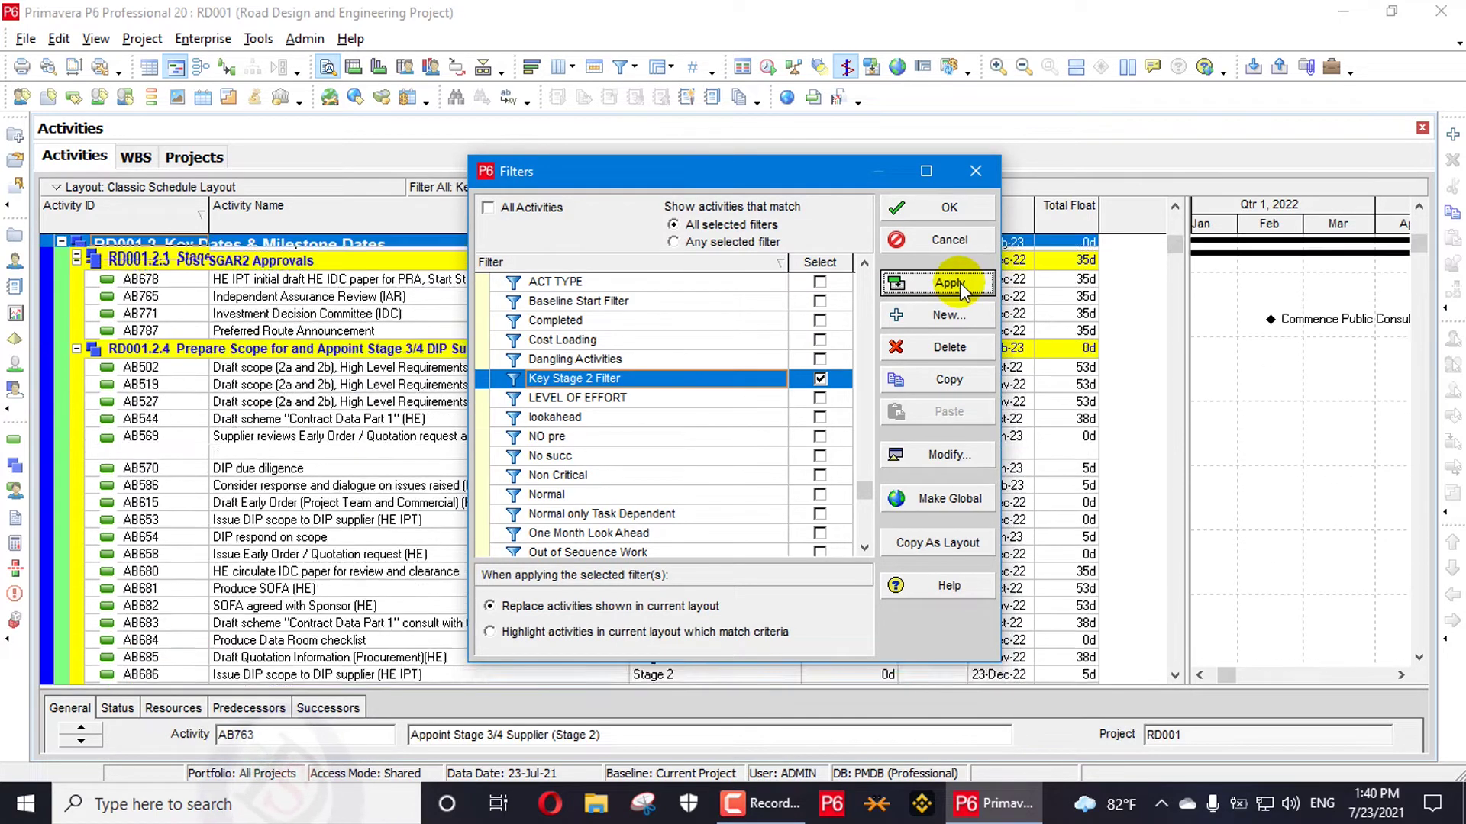
- Inspect the filtered activity list to its end, expanding the RD001.2.8 Stage 3 and RD001.2.9 Stage 4 bands
scroll(1157, 332, up, 1)
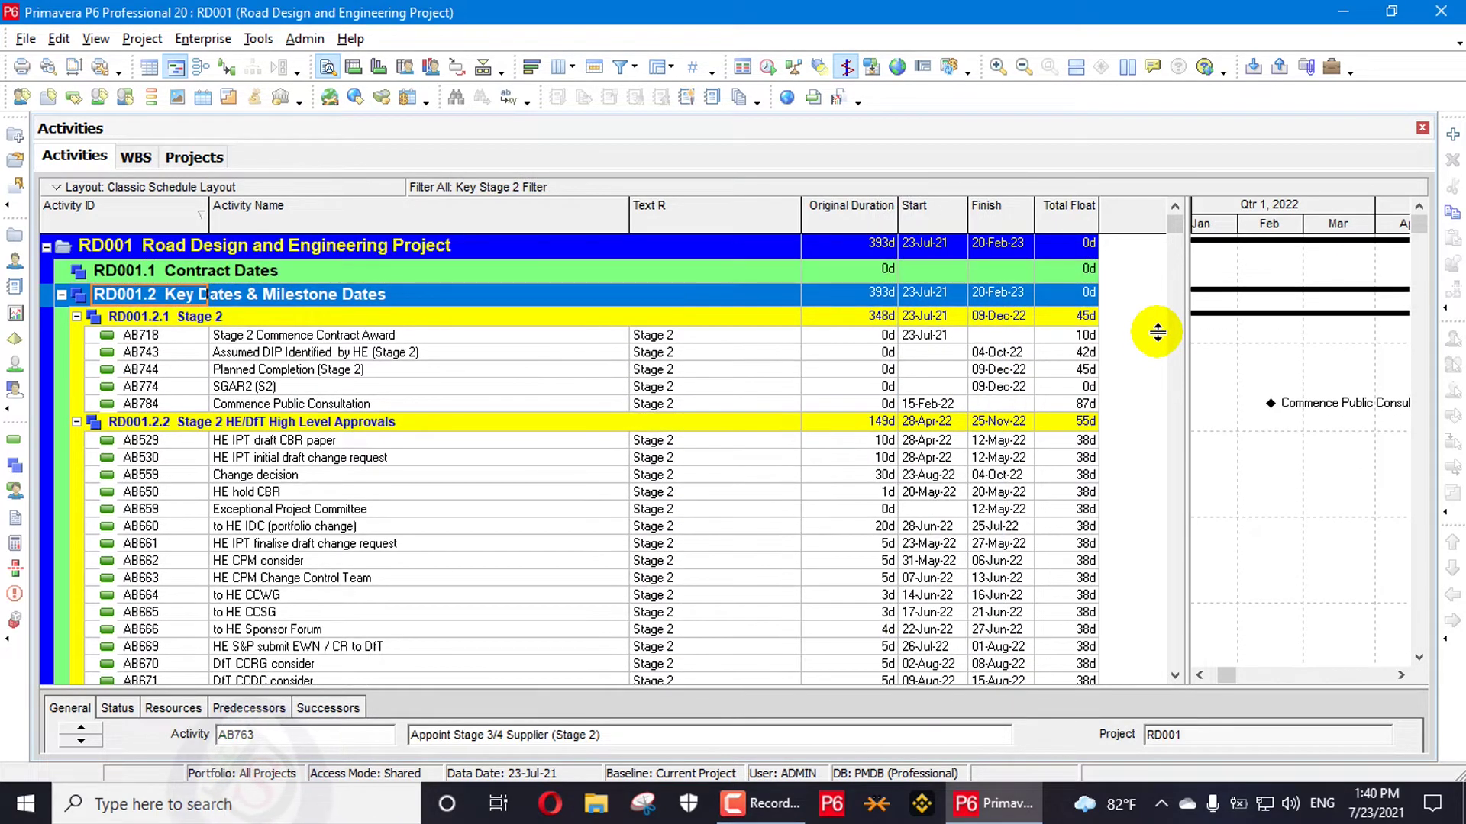
scroll(1157, 328, down, 2)
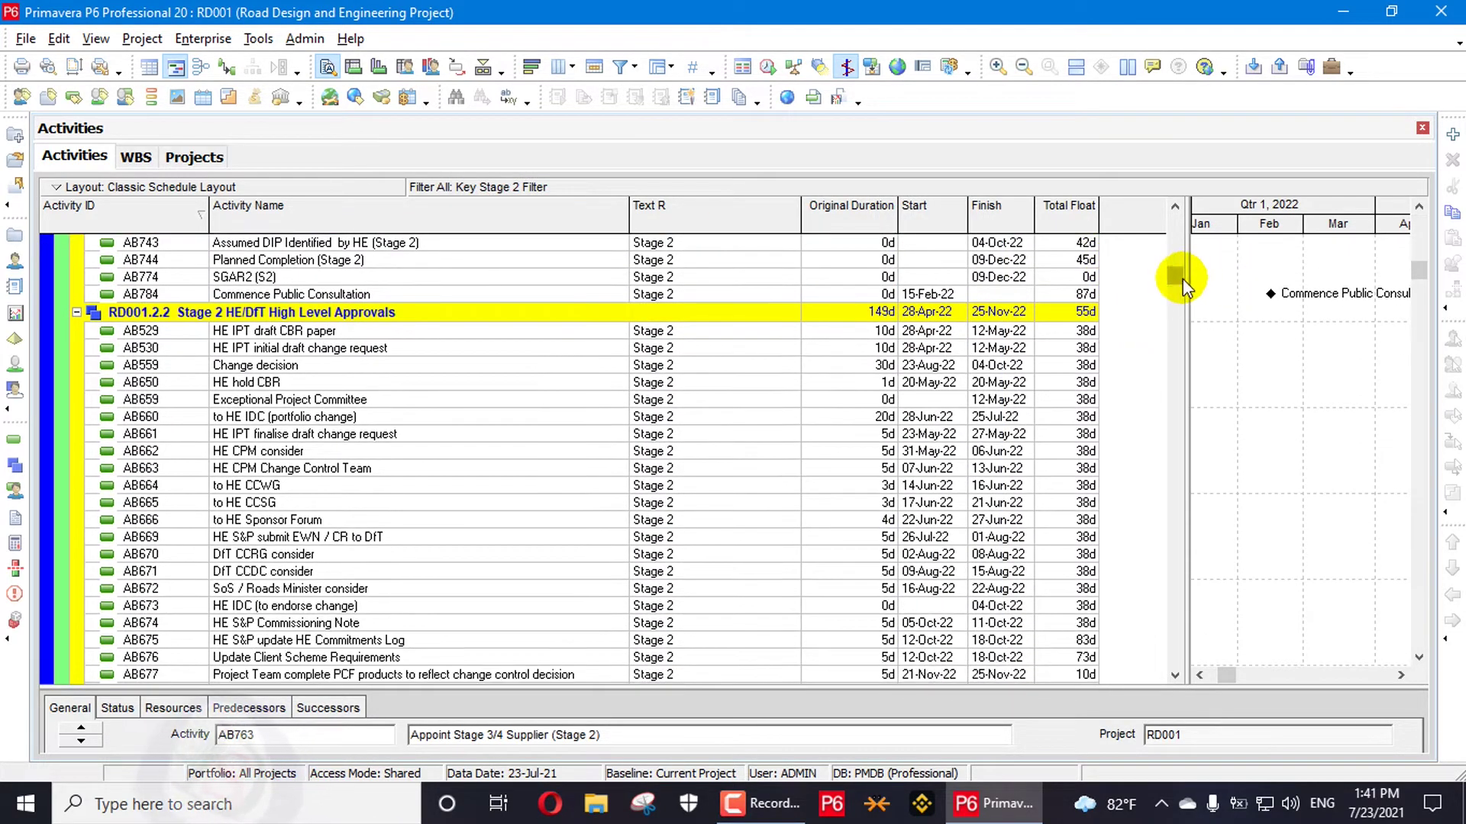
drag(1182, 279, 1190, 701)
scroll(534, 622, down, 1)
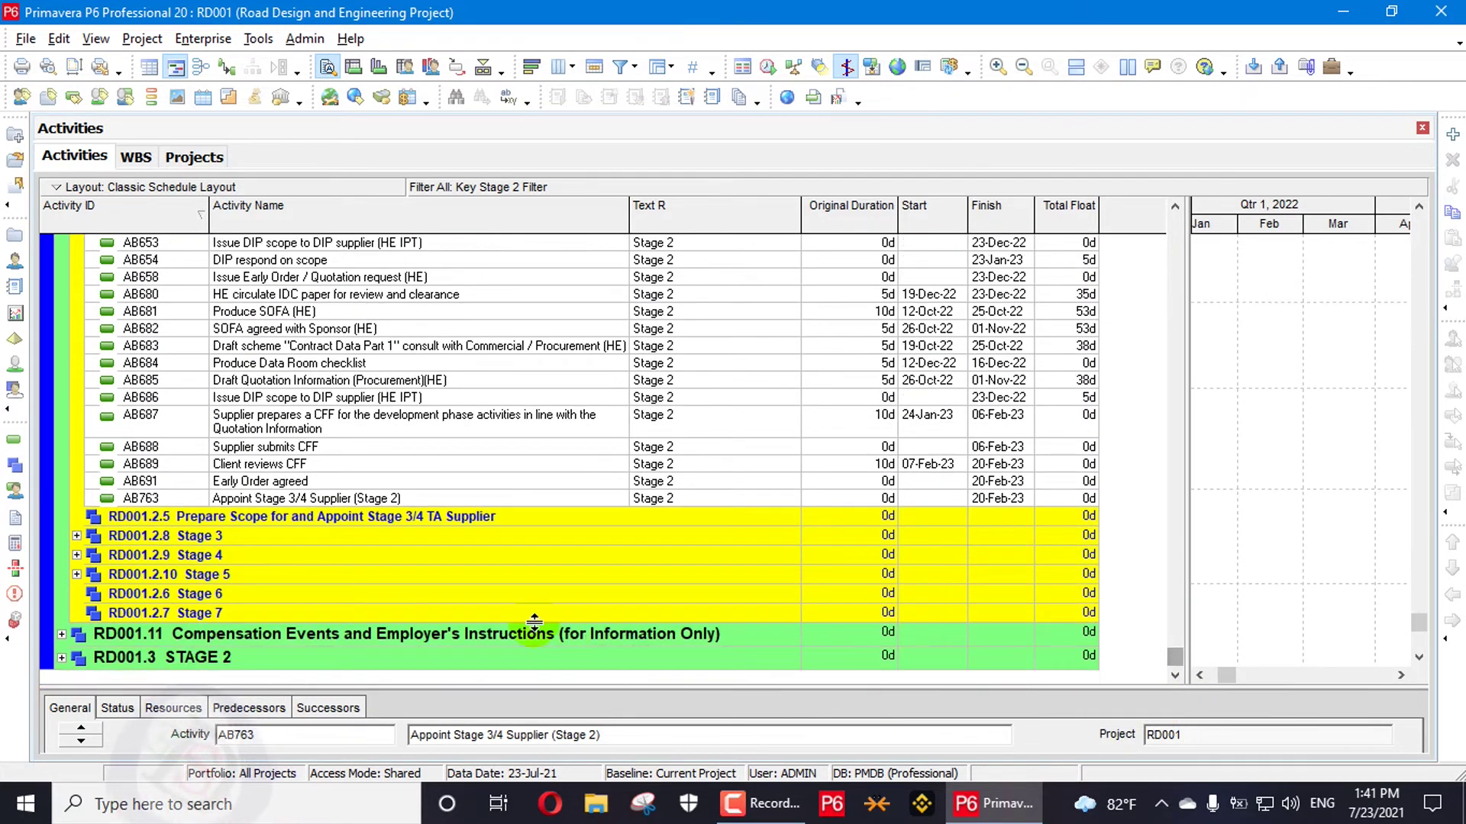
click(74, 536)
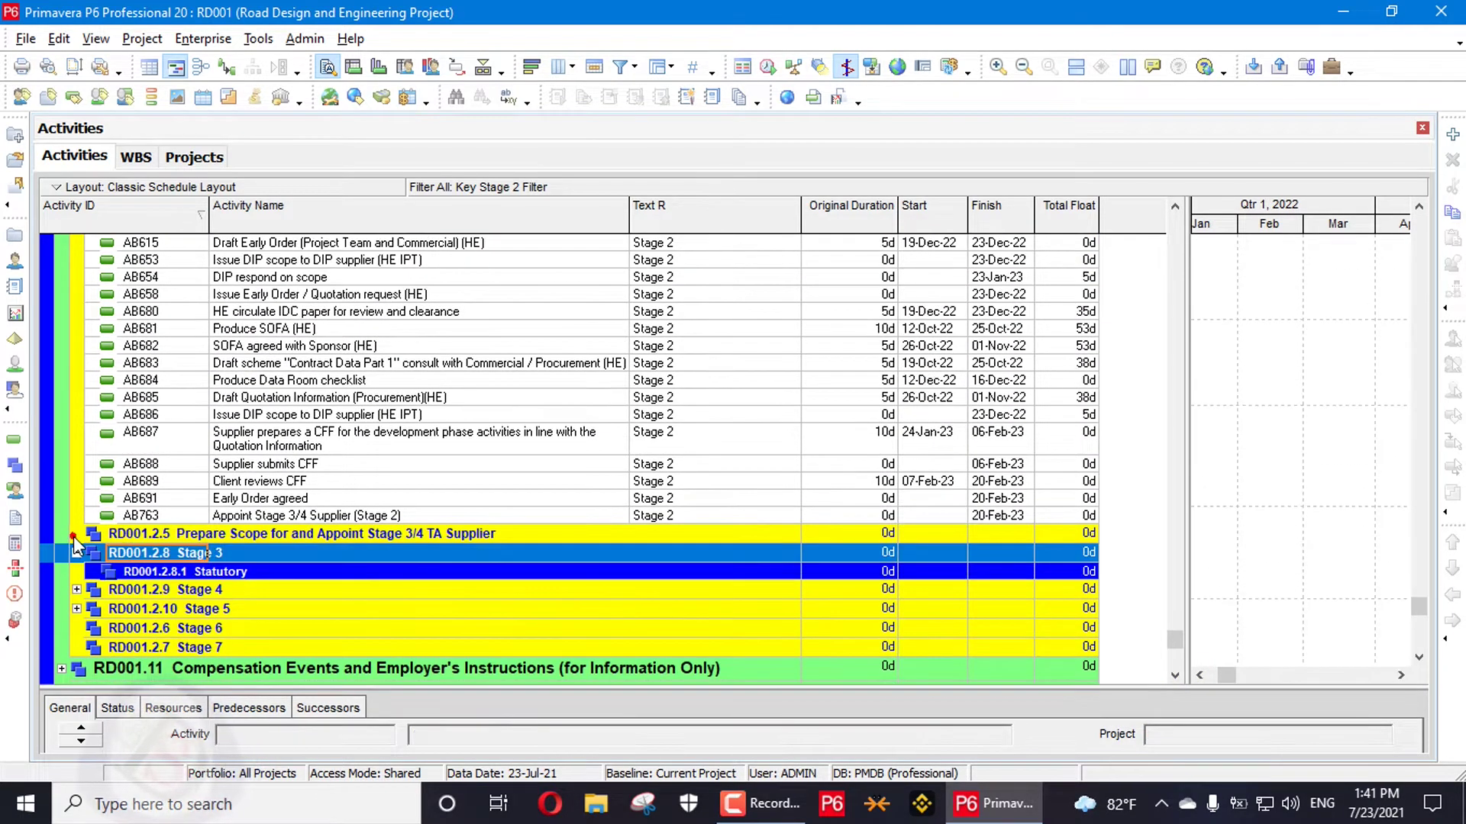
click(77, 589)
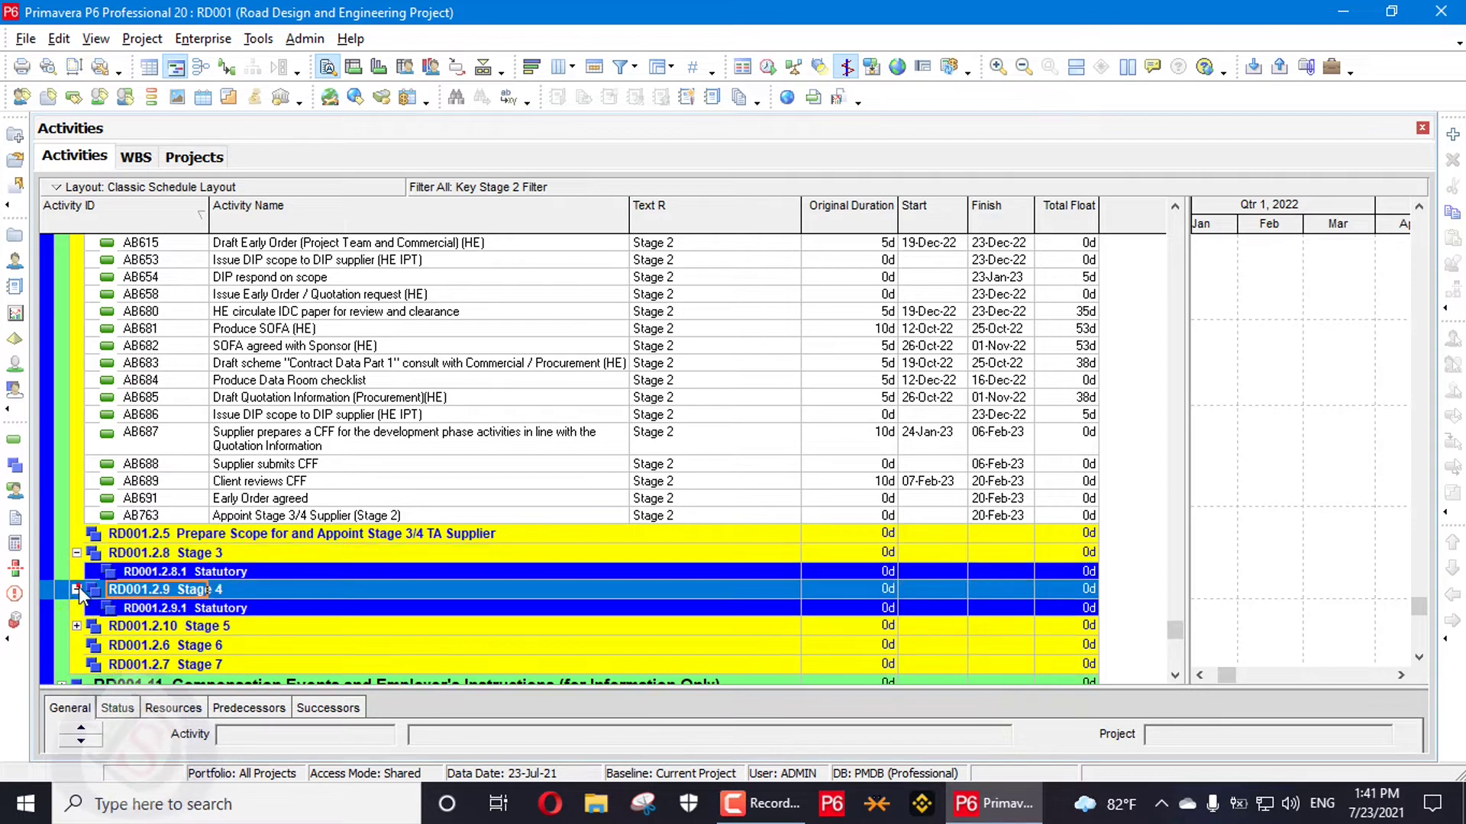
- Set the layout's WBS grouping to hide empty bands and apply it
right_click(364, 553)
click(452, 455)
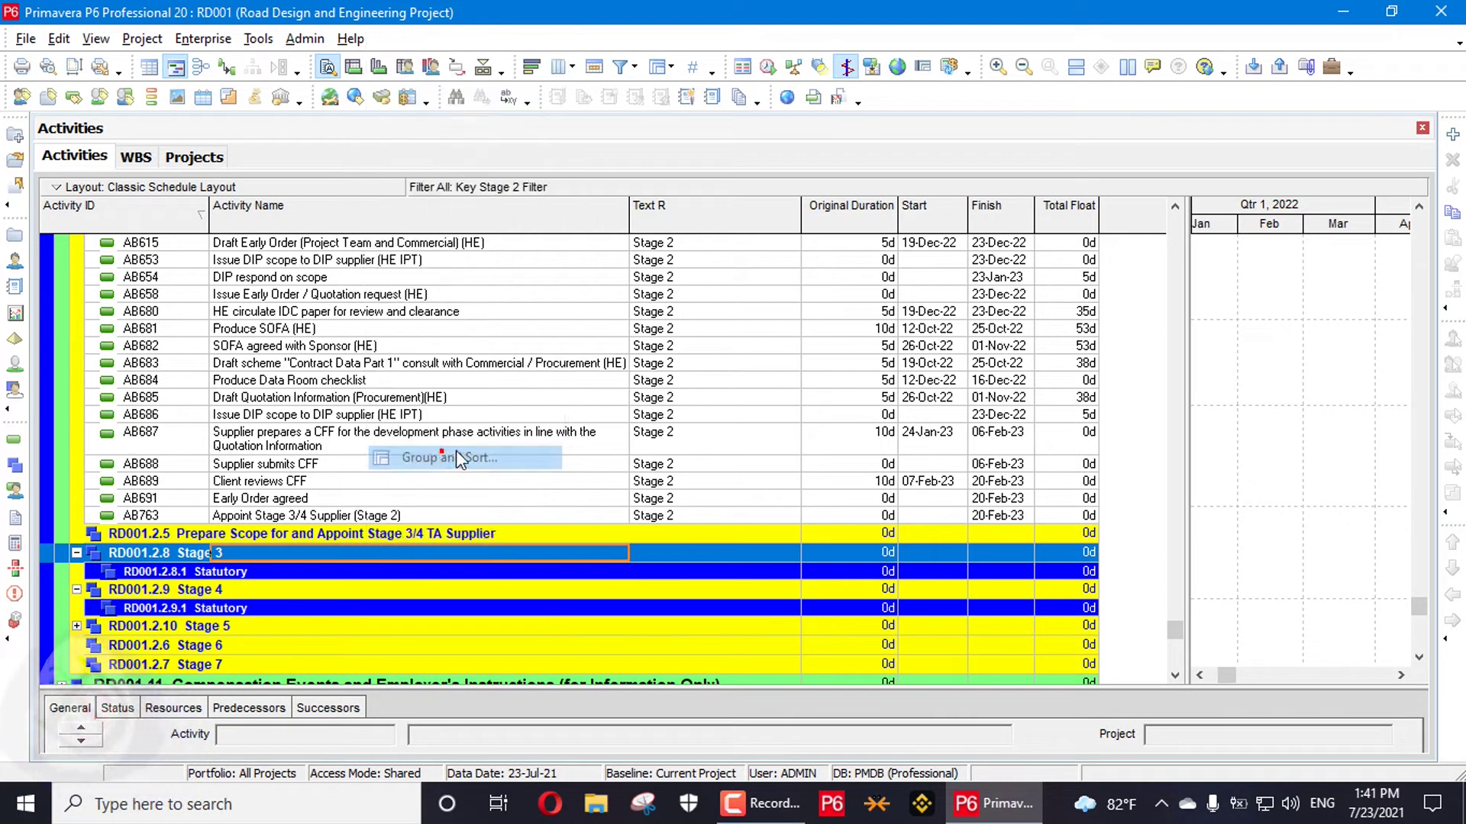
click(387, 518)
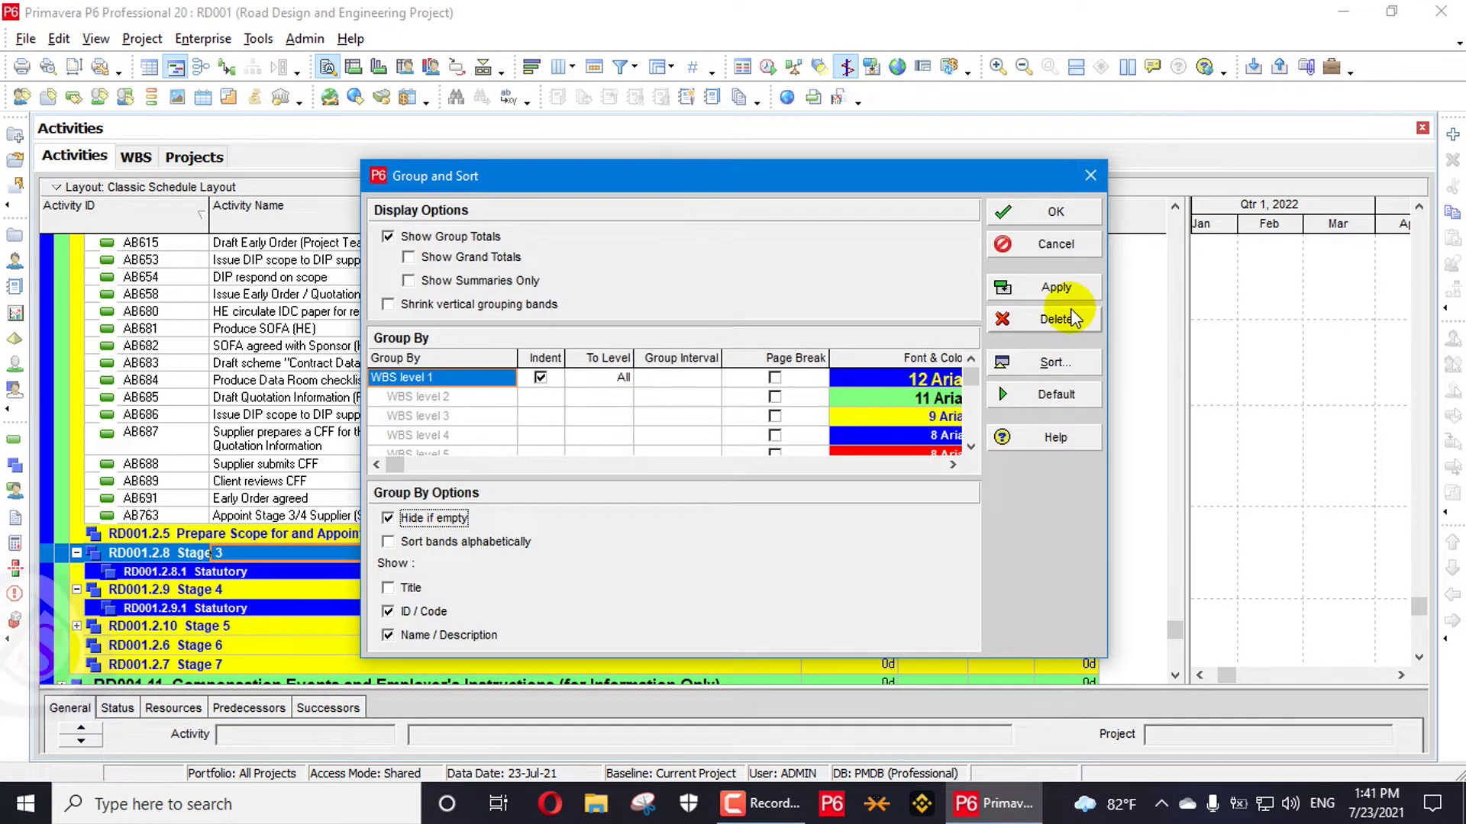
click(1069, 285)
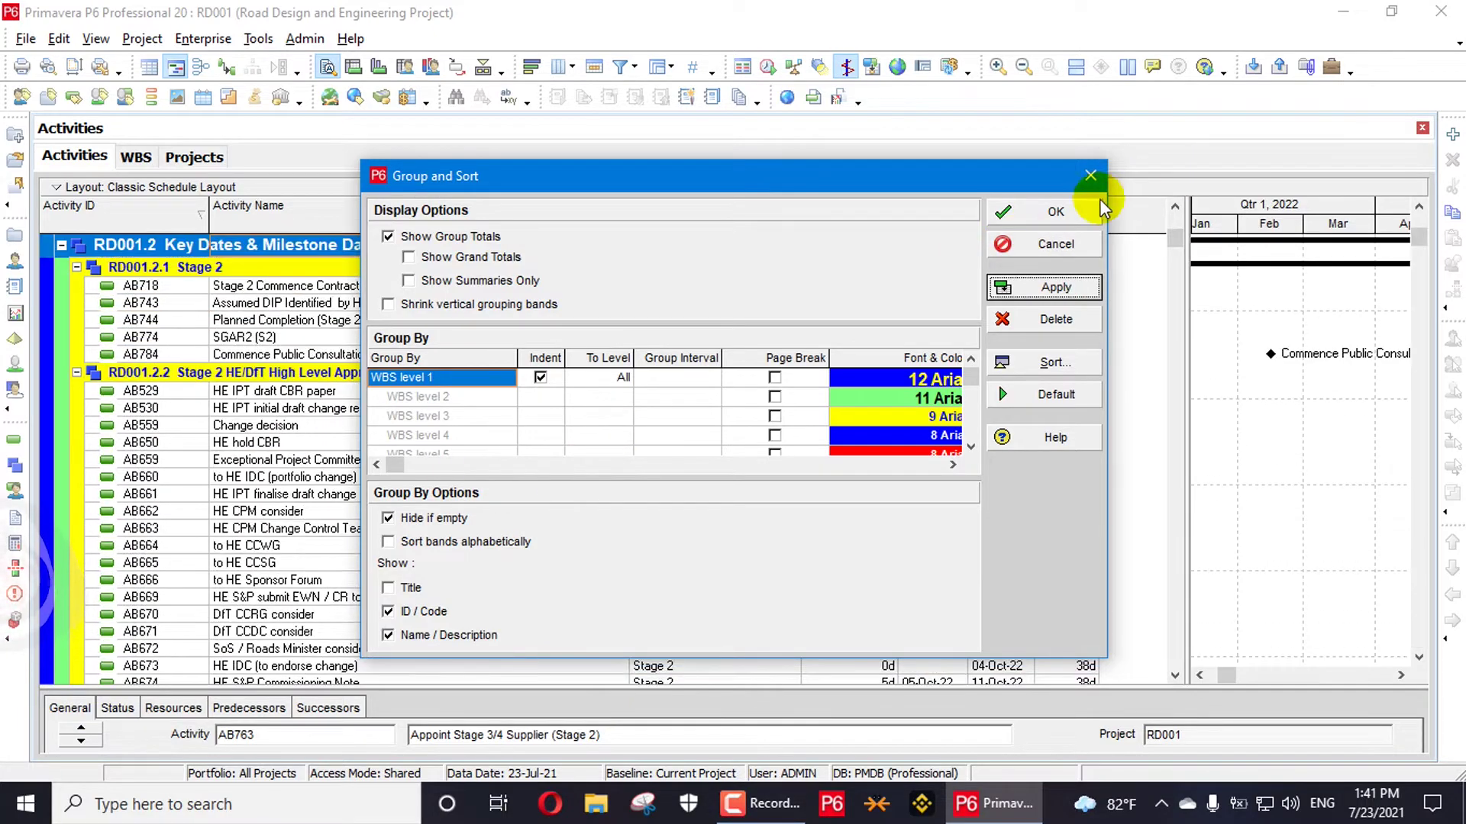
click(1096, 210)
- Review the filtered activity list from the project band down through RD001.2.4
click(1175, 207)
scroll(1221, 458, down, 15)
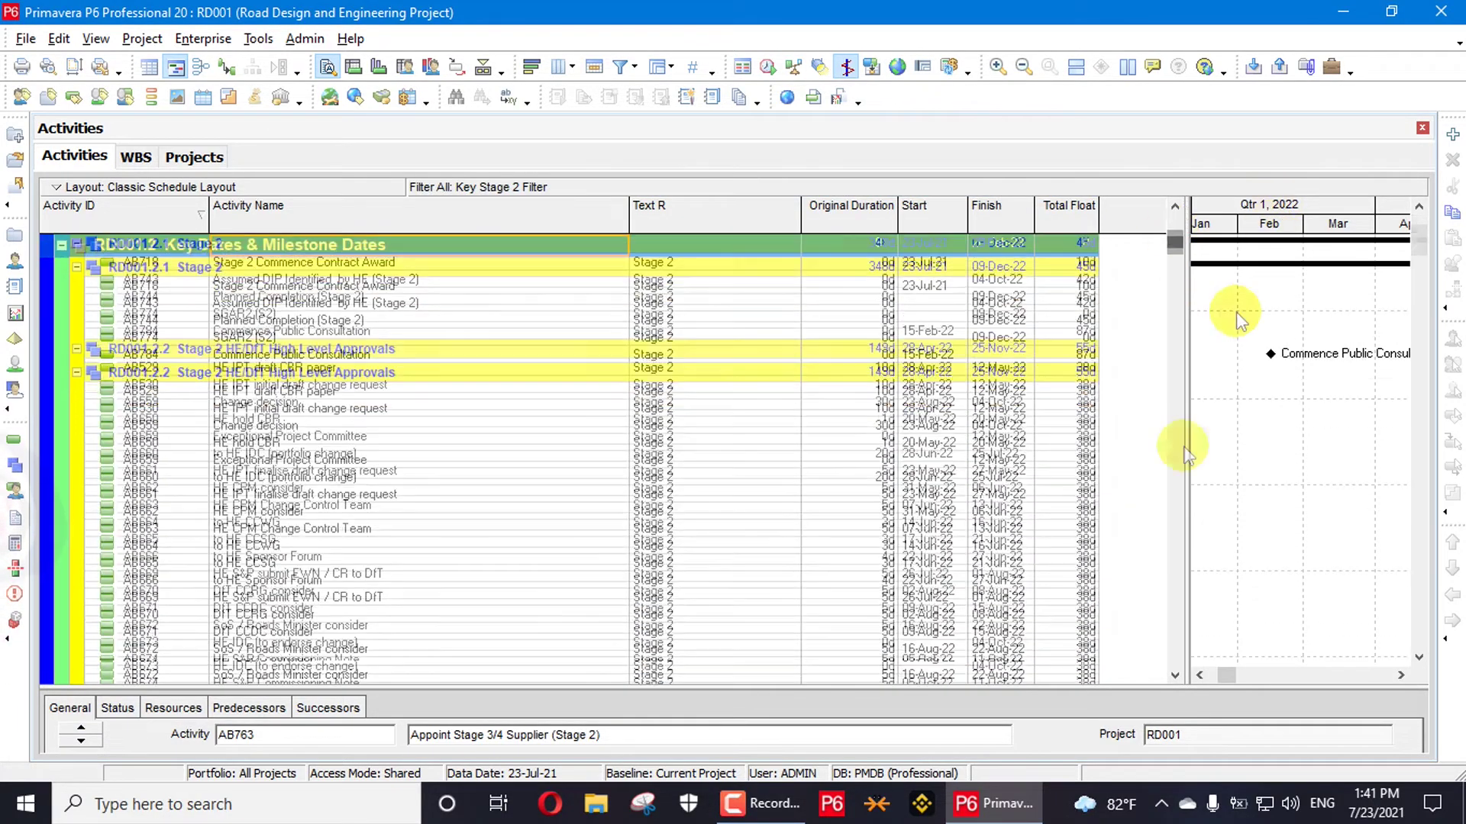
scroll(1231, 664, down, 1)
scroll(1244, 534, up, 15)
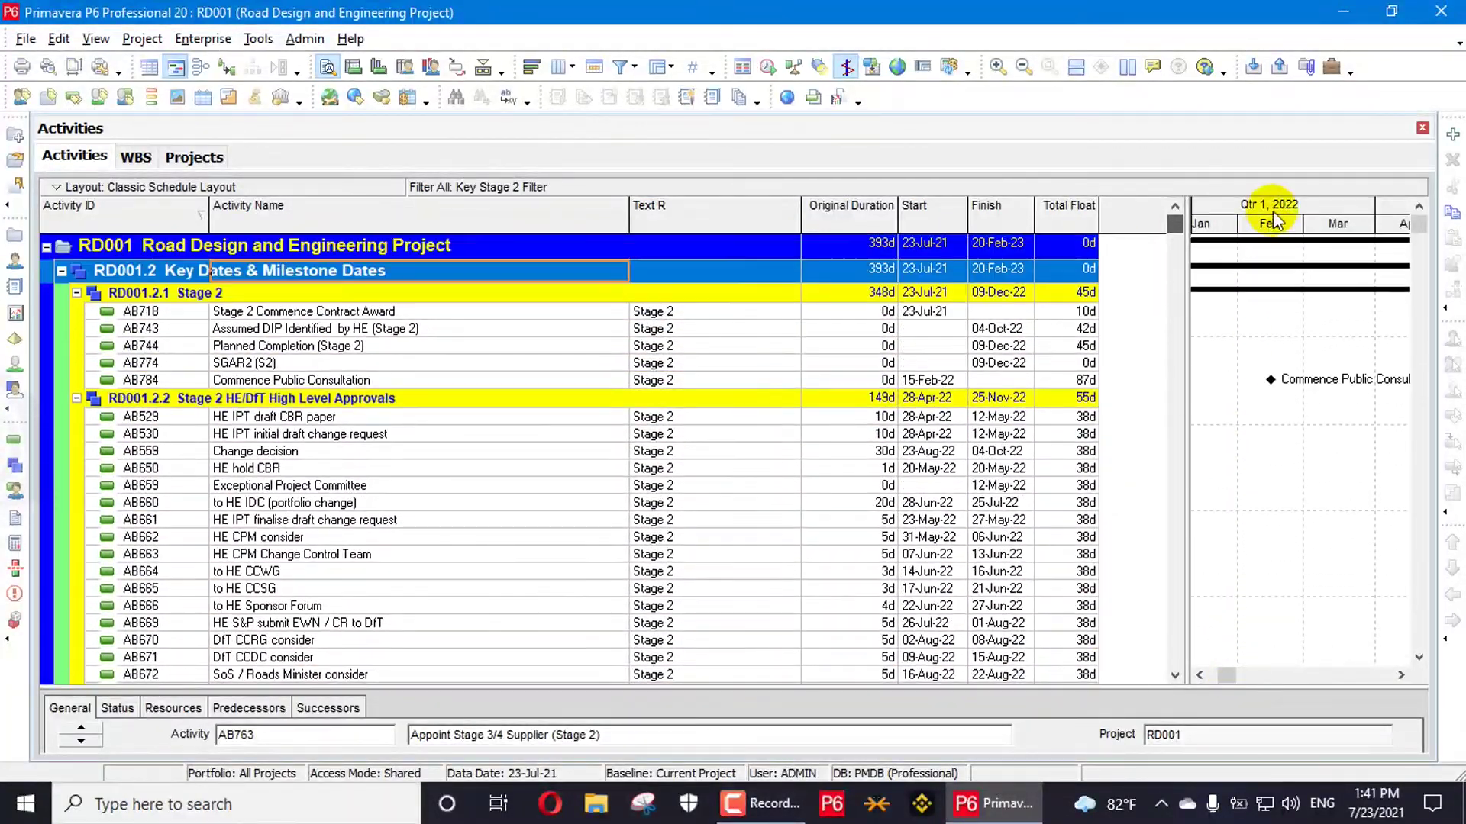
scroll(877, 336, down, 13)
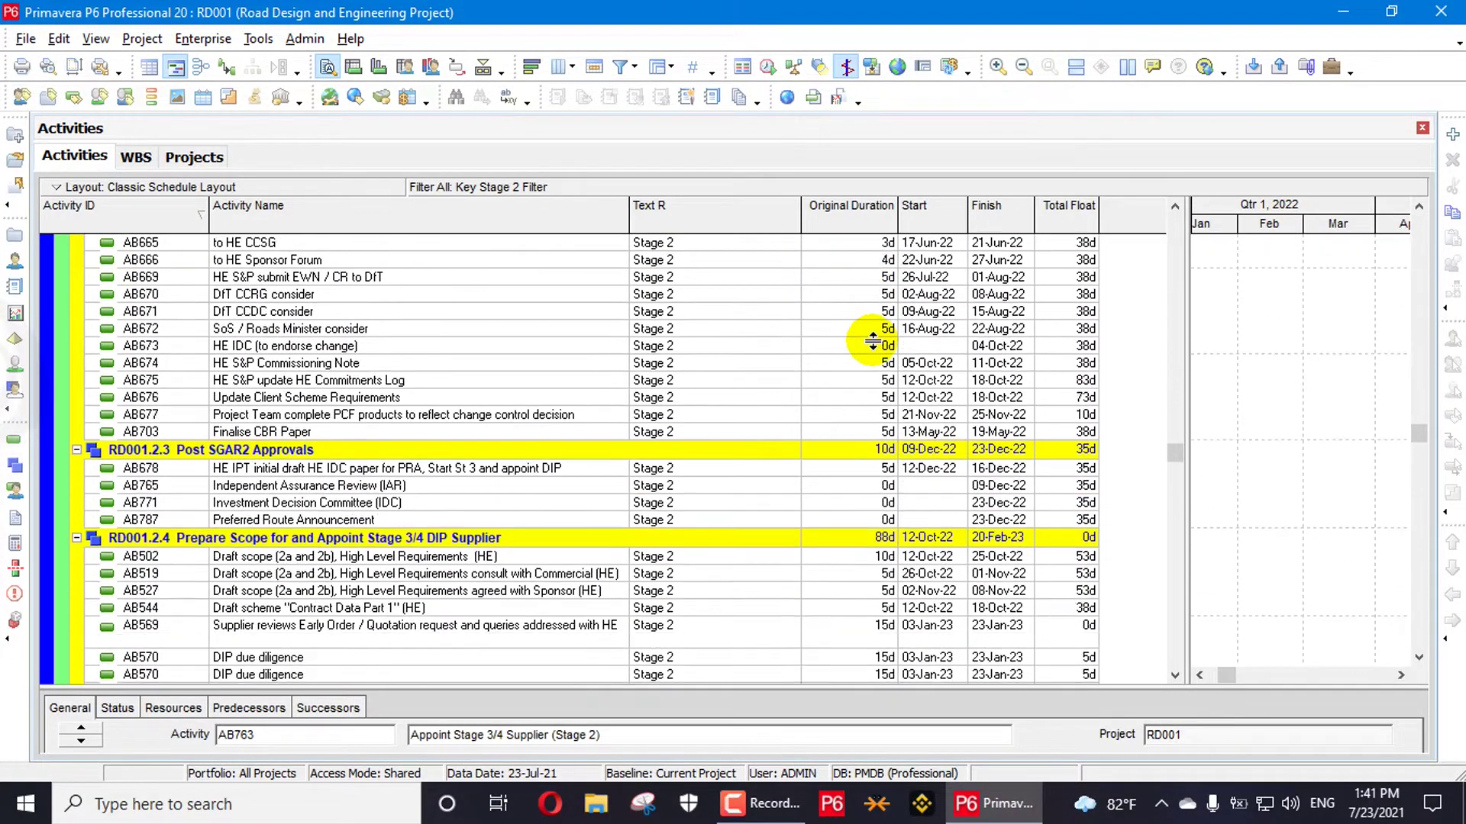
scroll(870, 349, down, 2)
scroll(867, 348, up, 3)
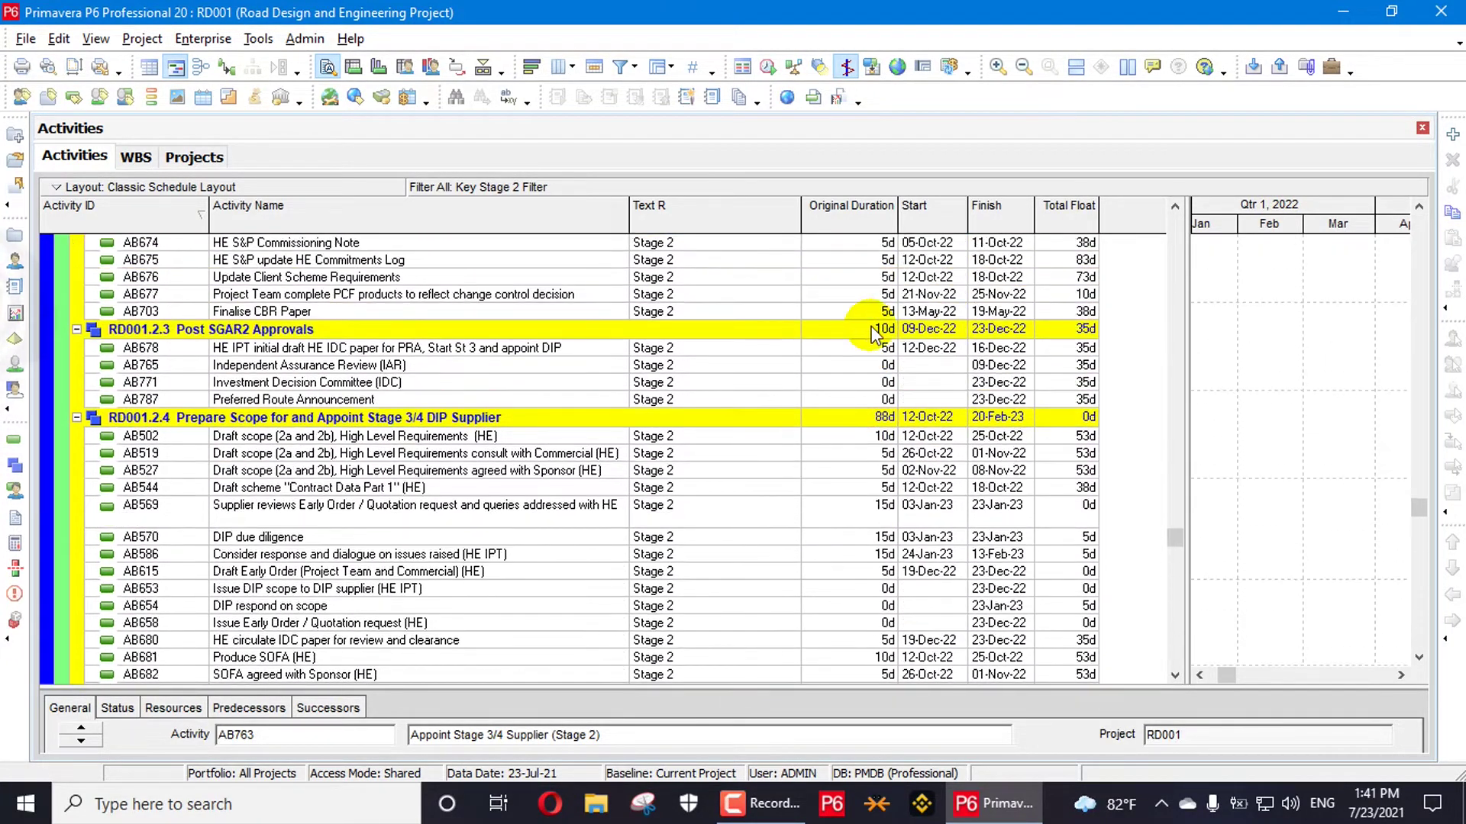
- Remove the Text R column from the activity table
right_click(840, 221)
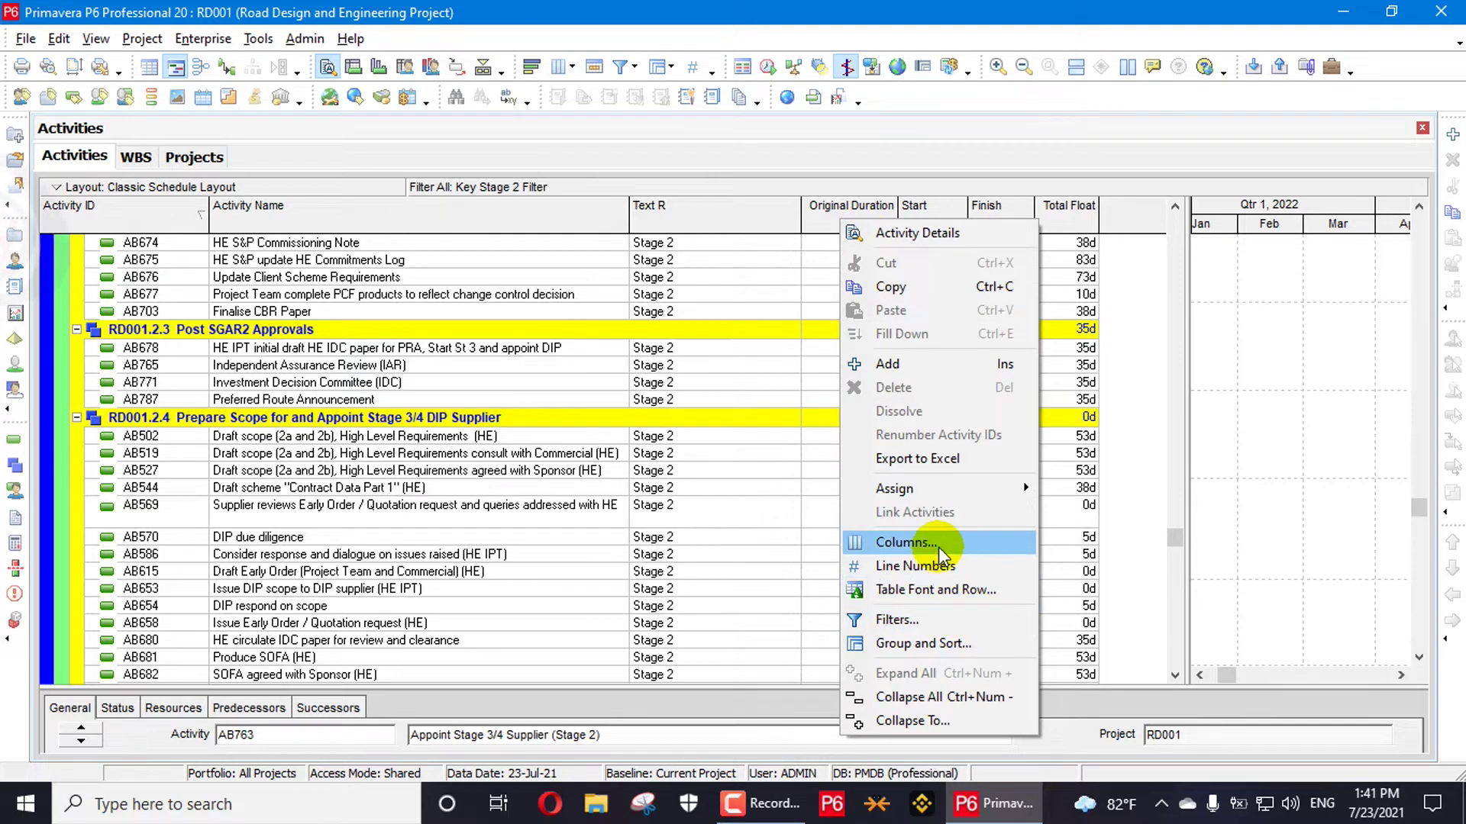
click(941, 551)
click(794, 414)
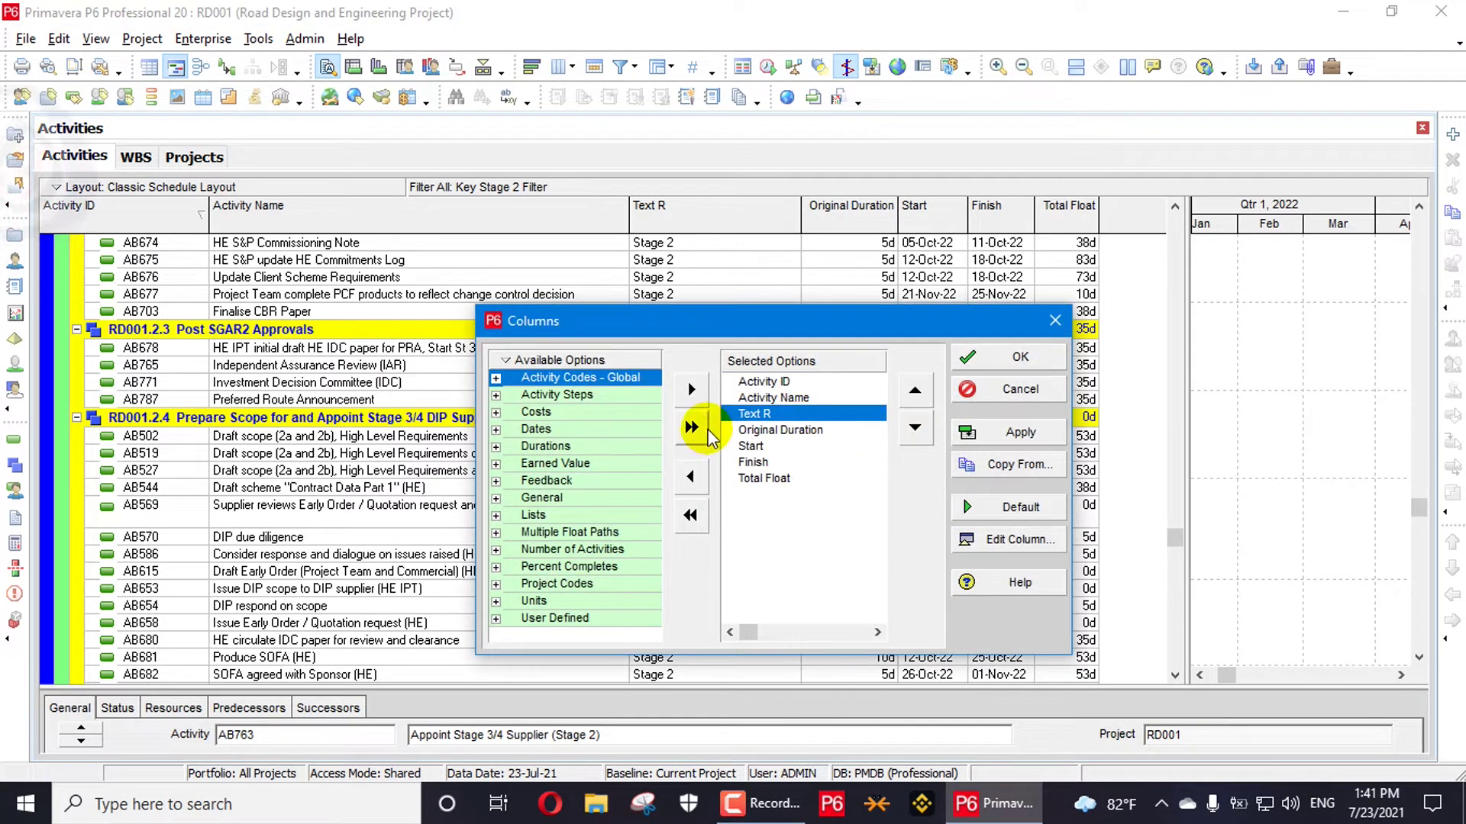
click(693, 474)
click(1020, 432)
click(1020, 357)
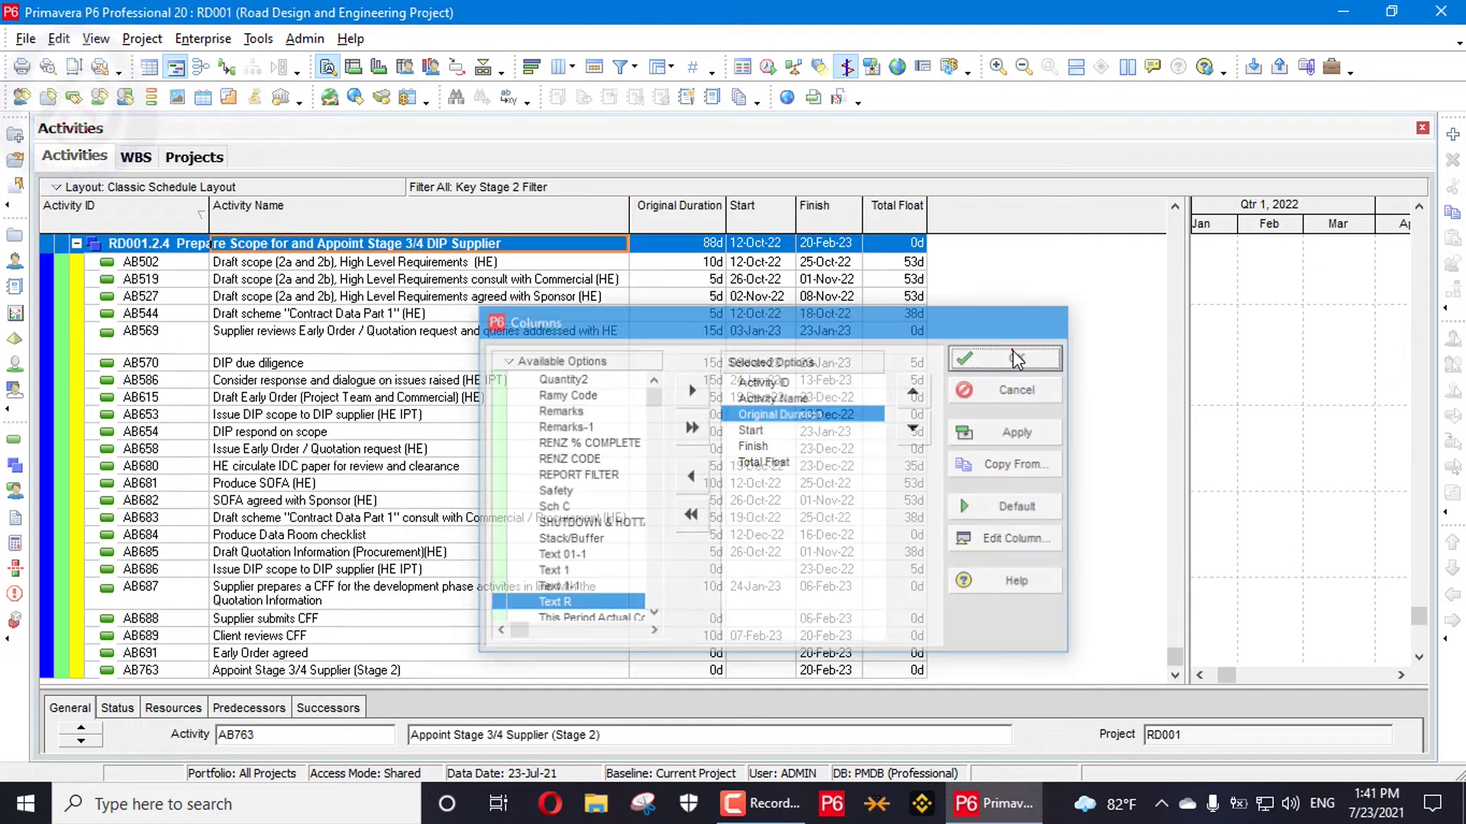
- Check the filtered Stage 2 activity list and its print preview, then return to the Activities view
drag(1175, 654, 1129, 176)
scroll(258, 495, down, 6)
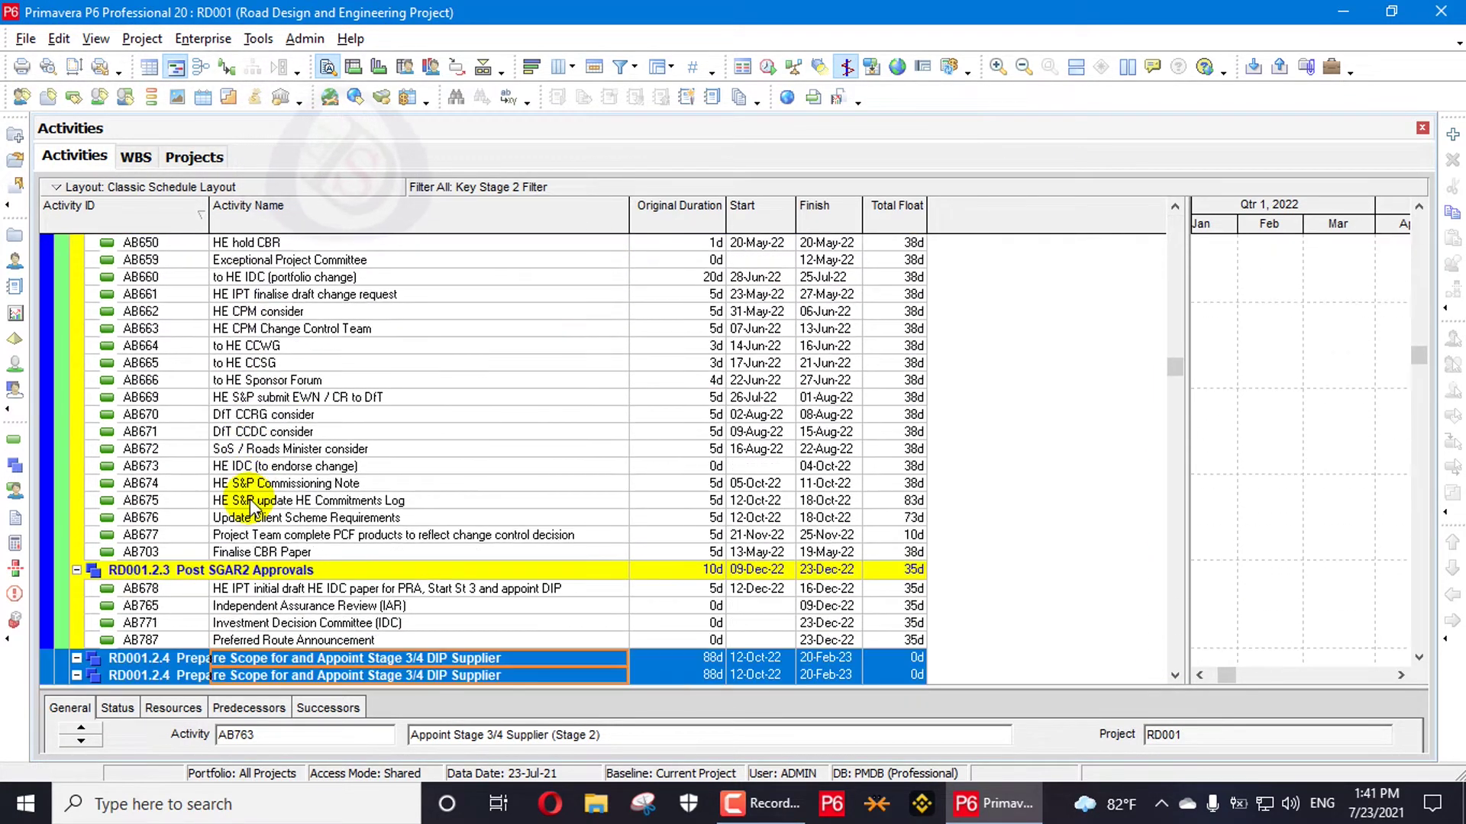
scroll(258, 494, down, 5)
scroll(287, 593, up, 7)
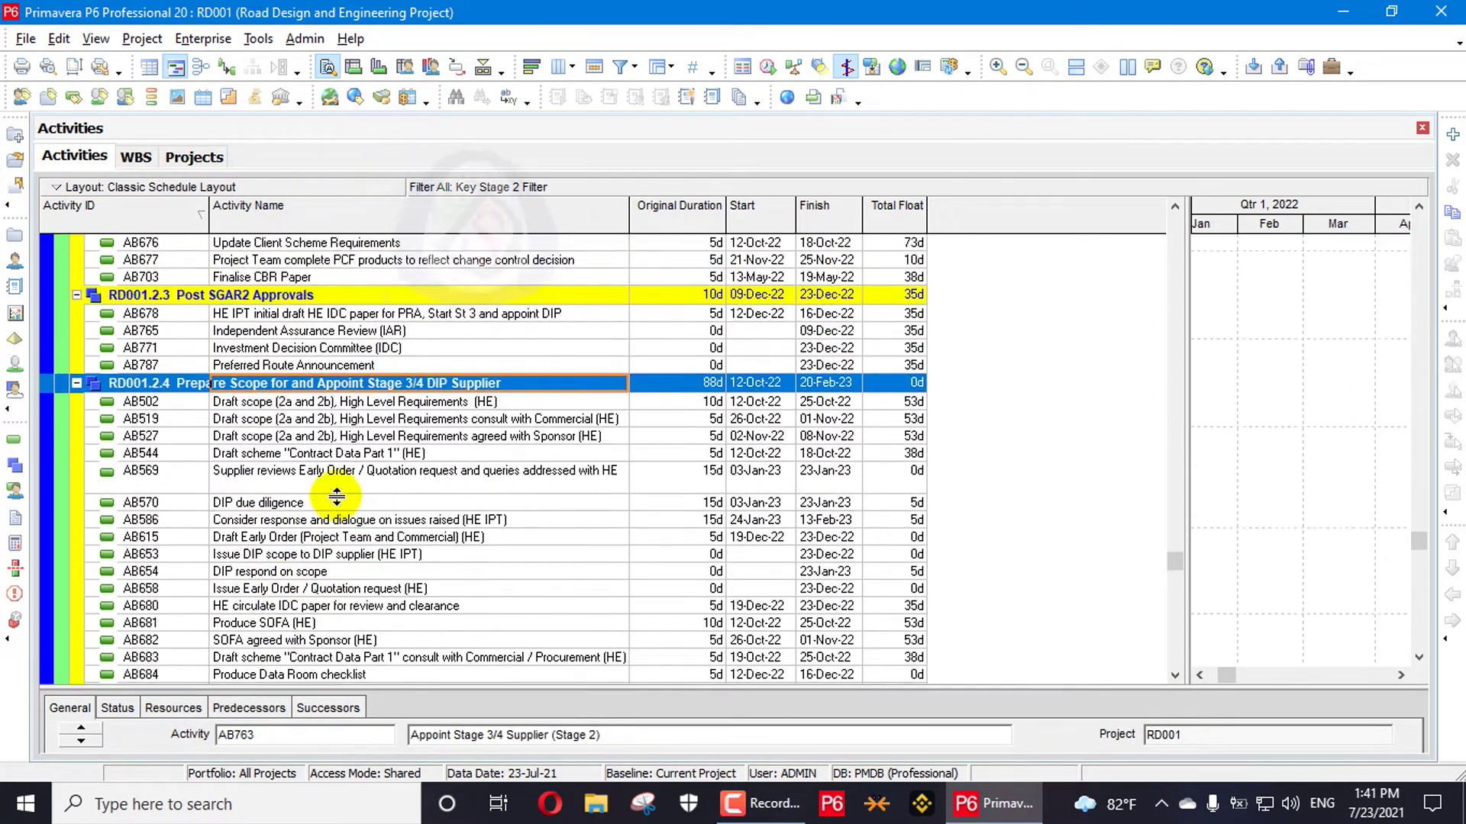
scroll(338, 496, up, 7)
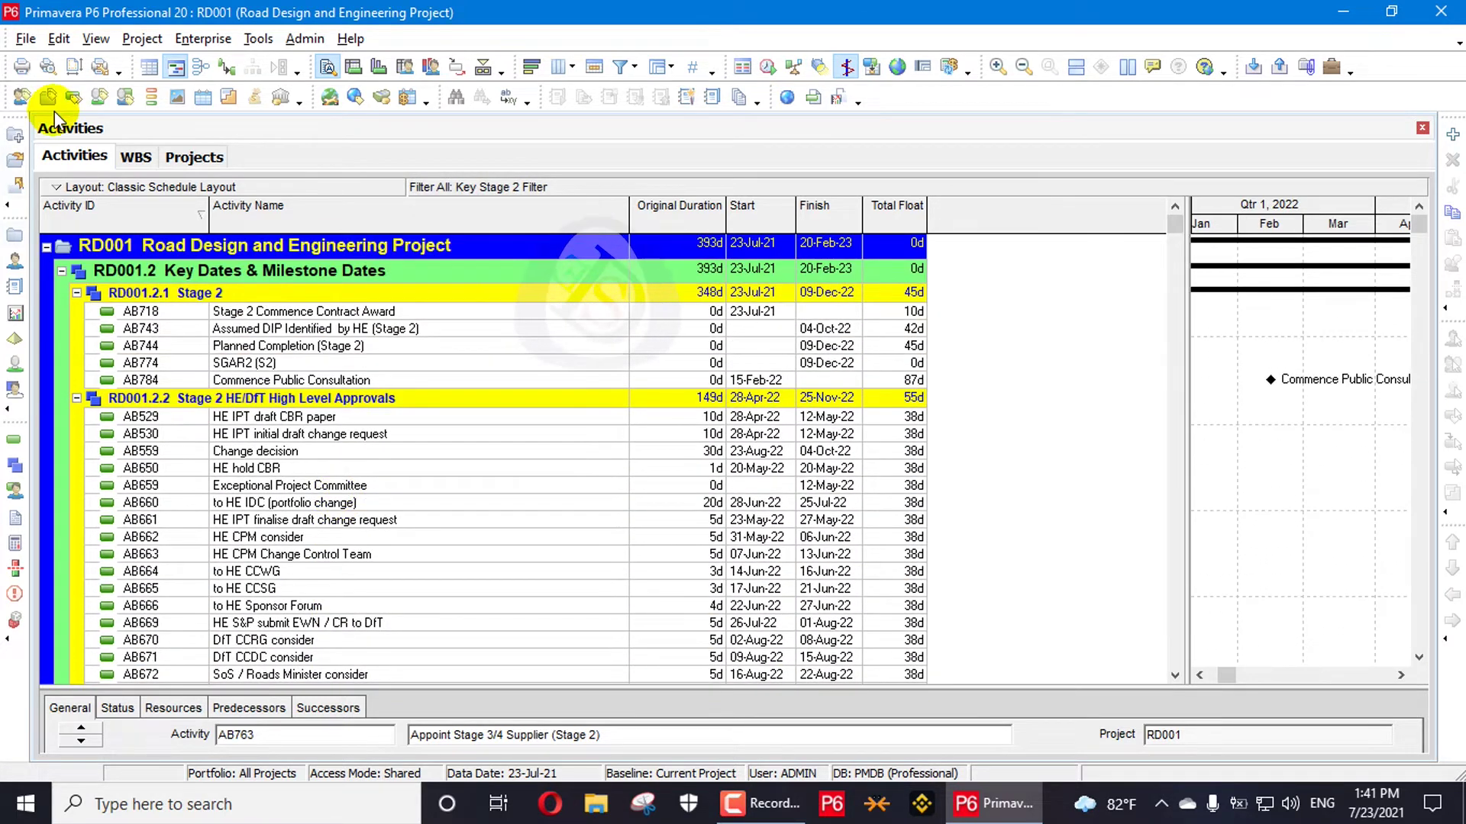
click(23, 42)
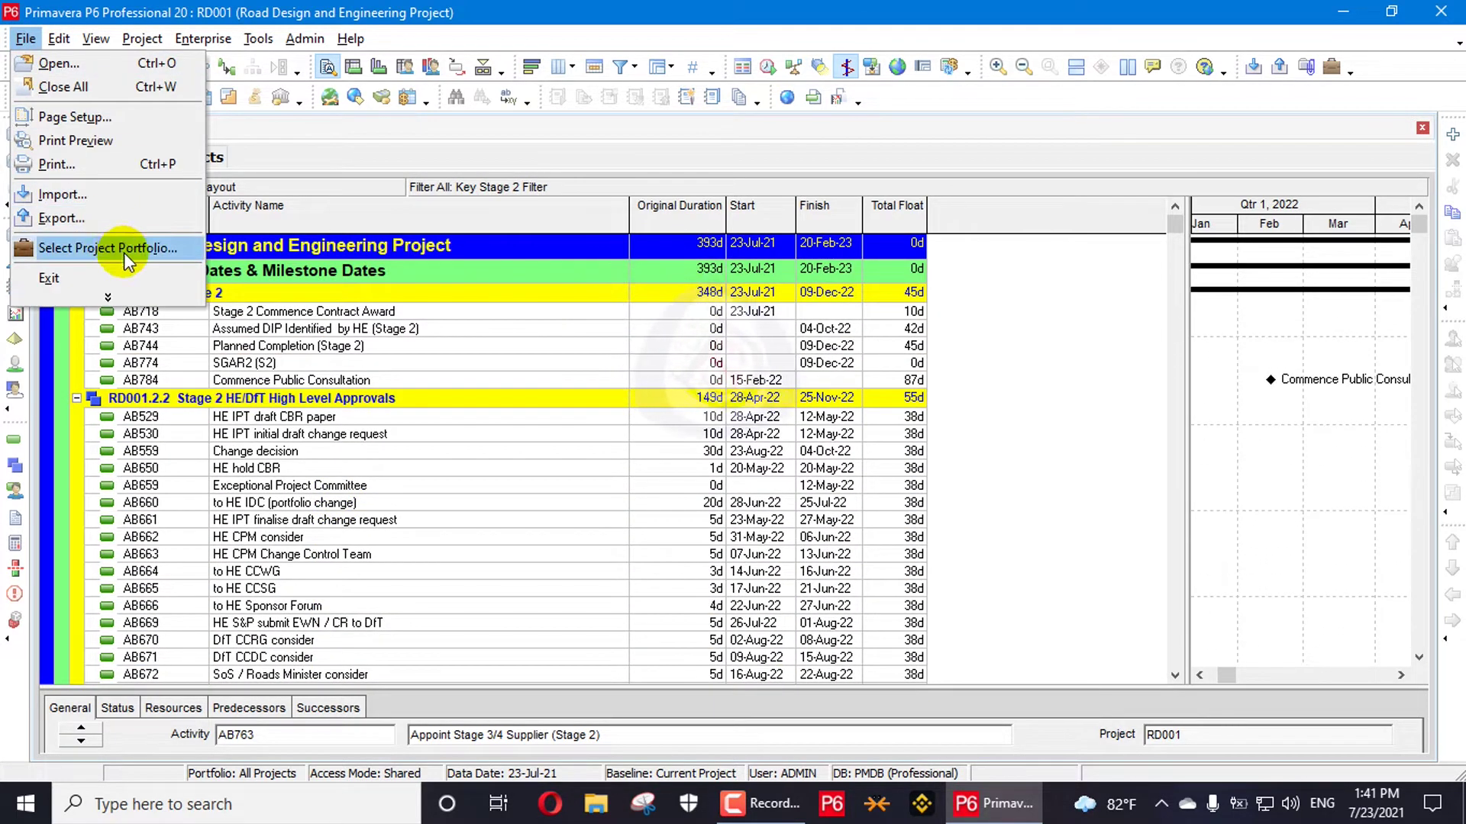
click(76, 140)
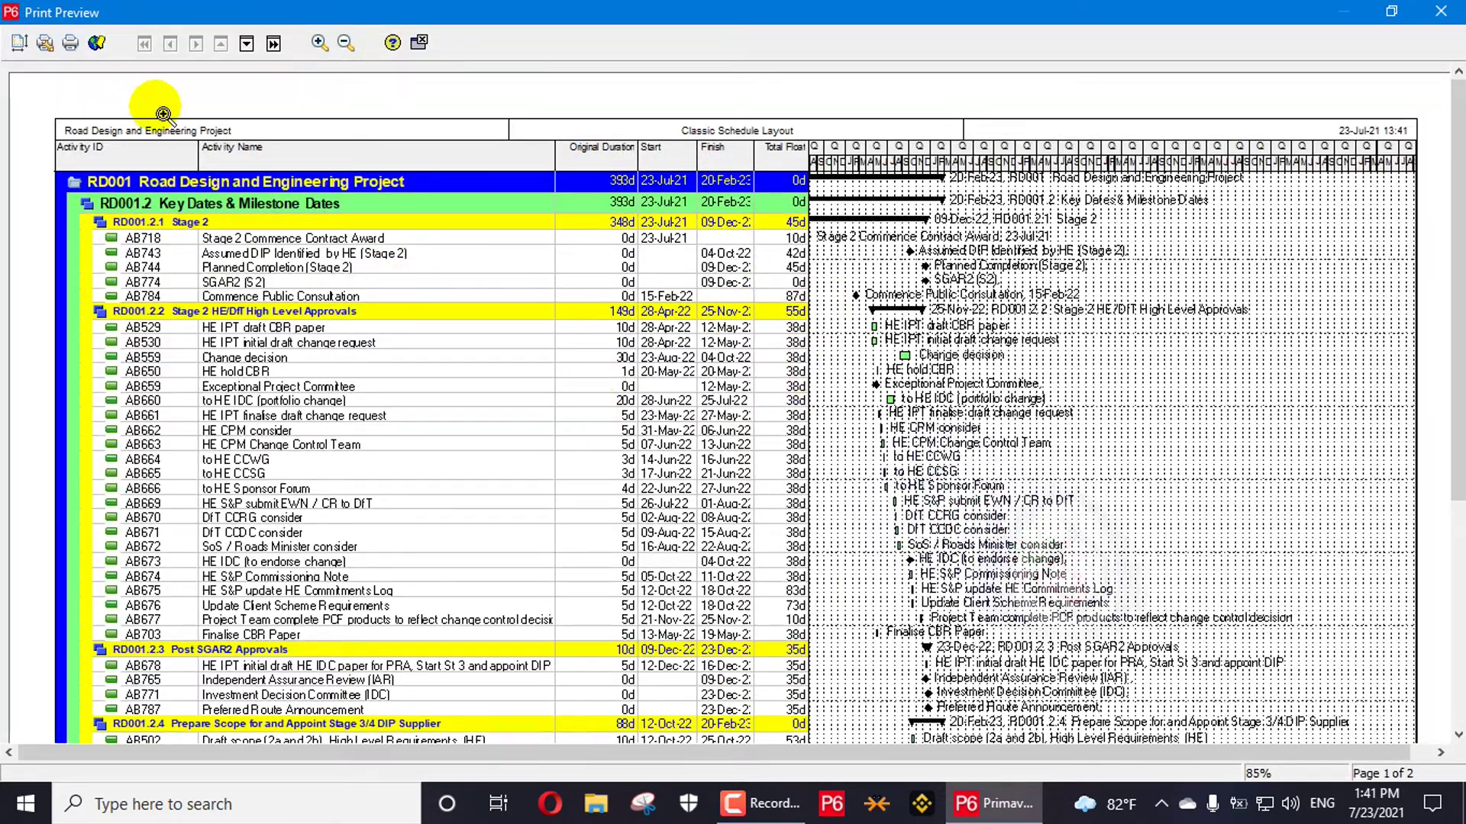
click(418, 43)
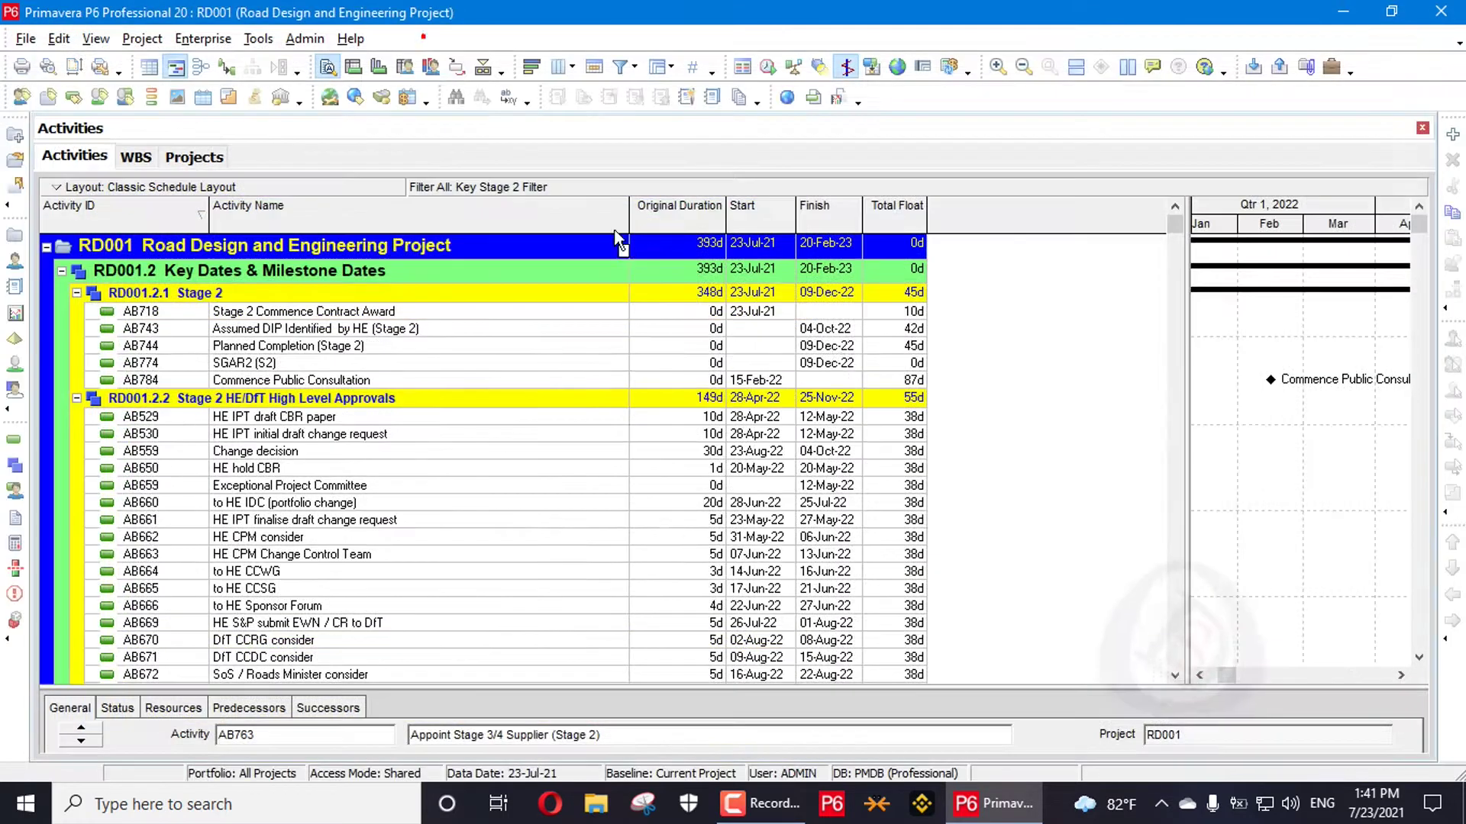
- Deselect Key Stage 2 Filter and apply the change to show all activities
right_click(875, 257)
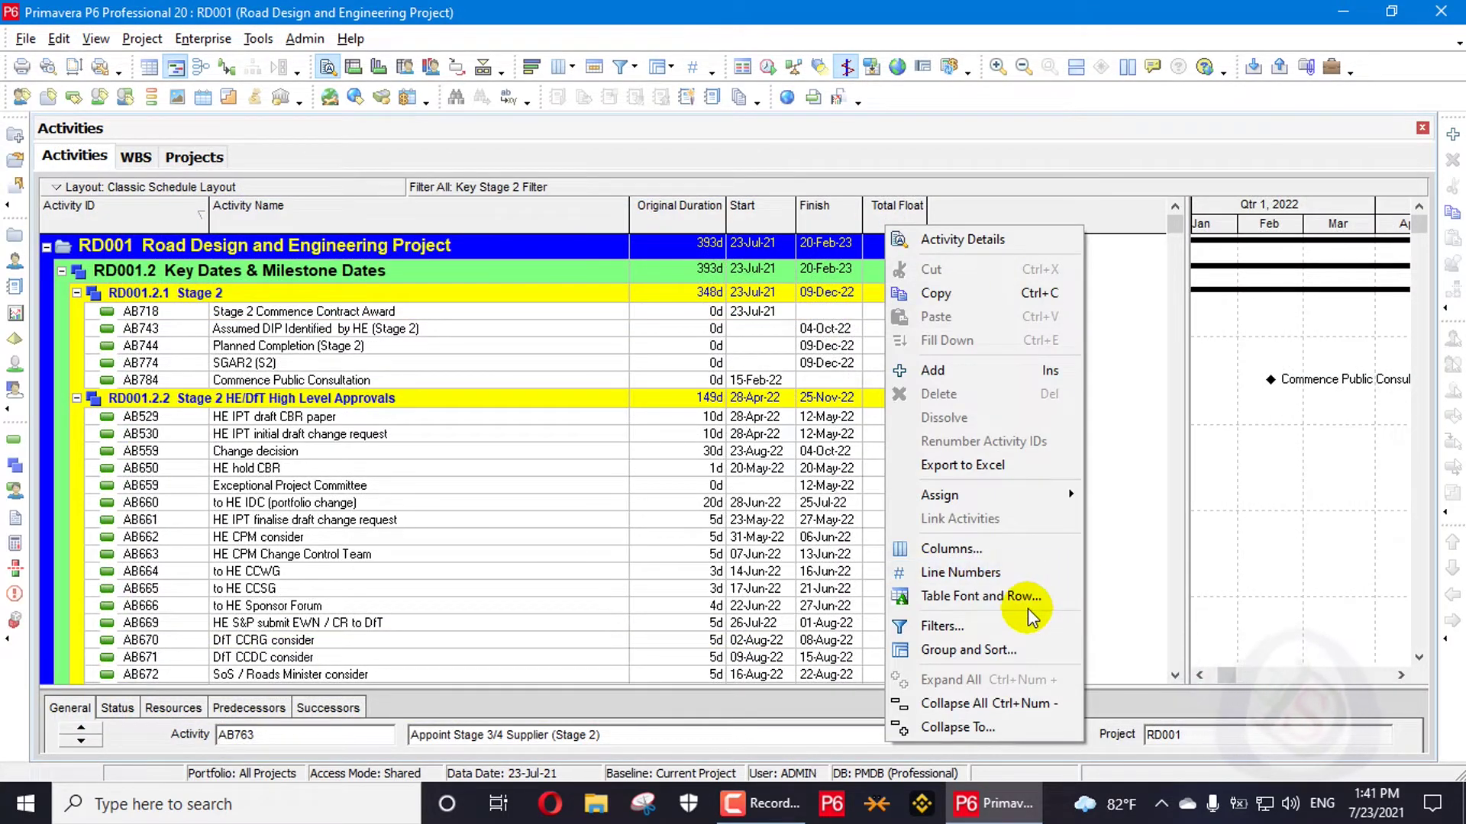
click(985, 627)
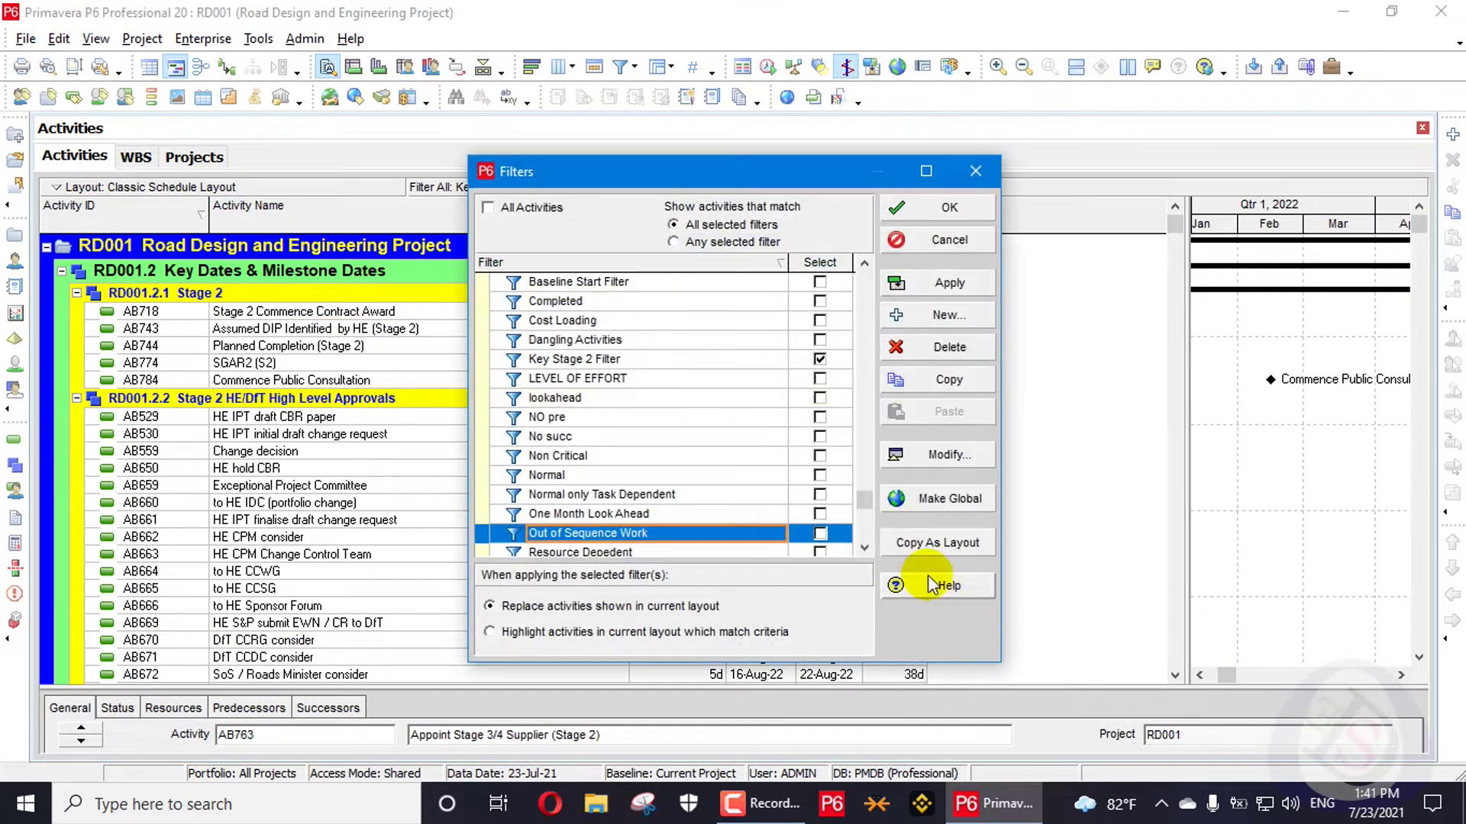
click(819, 359)
click(954, 283)
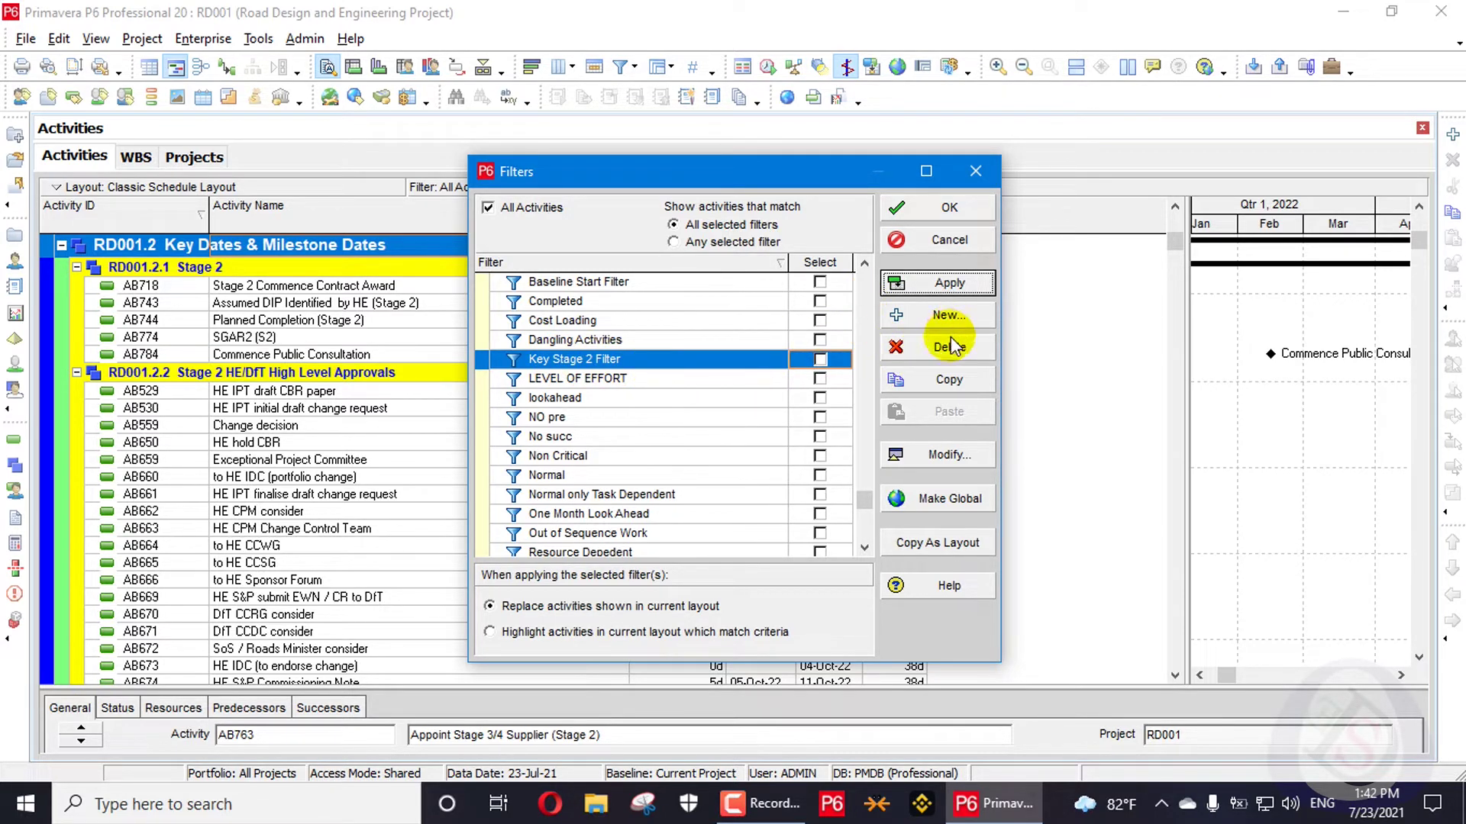
- Examine the criterion defined in Key Stage 2 Filter and close the filter dialogs
click(949, 455)
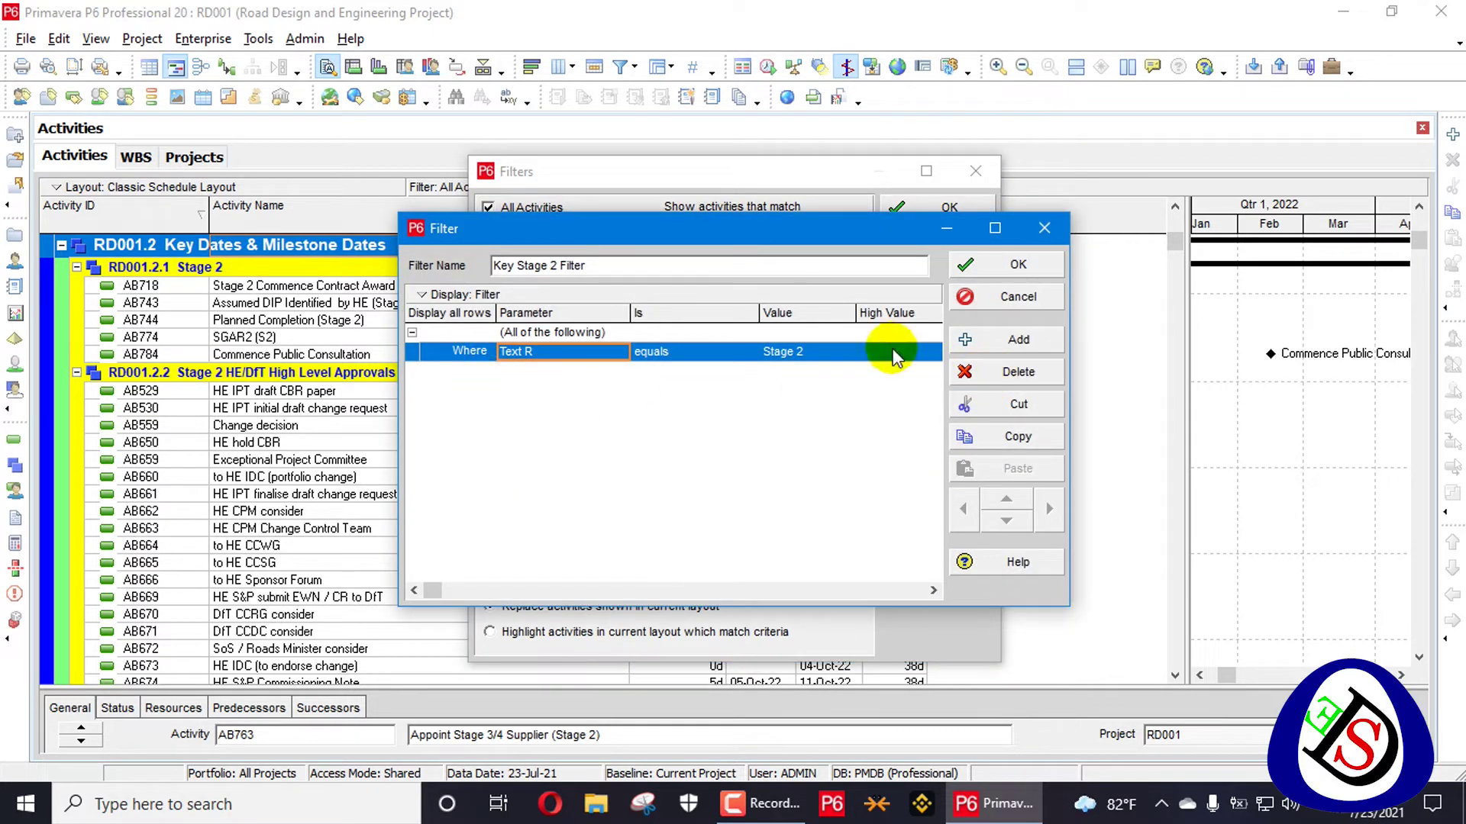
click(1006, 266)
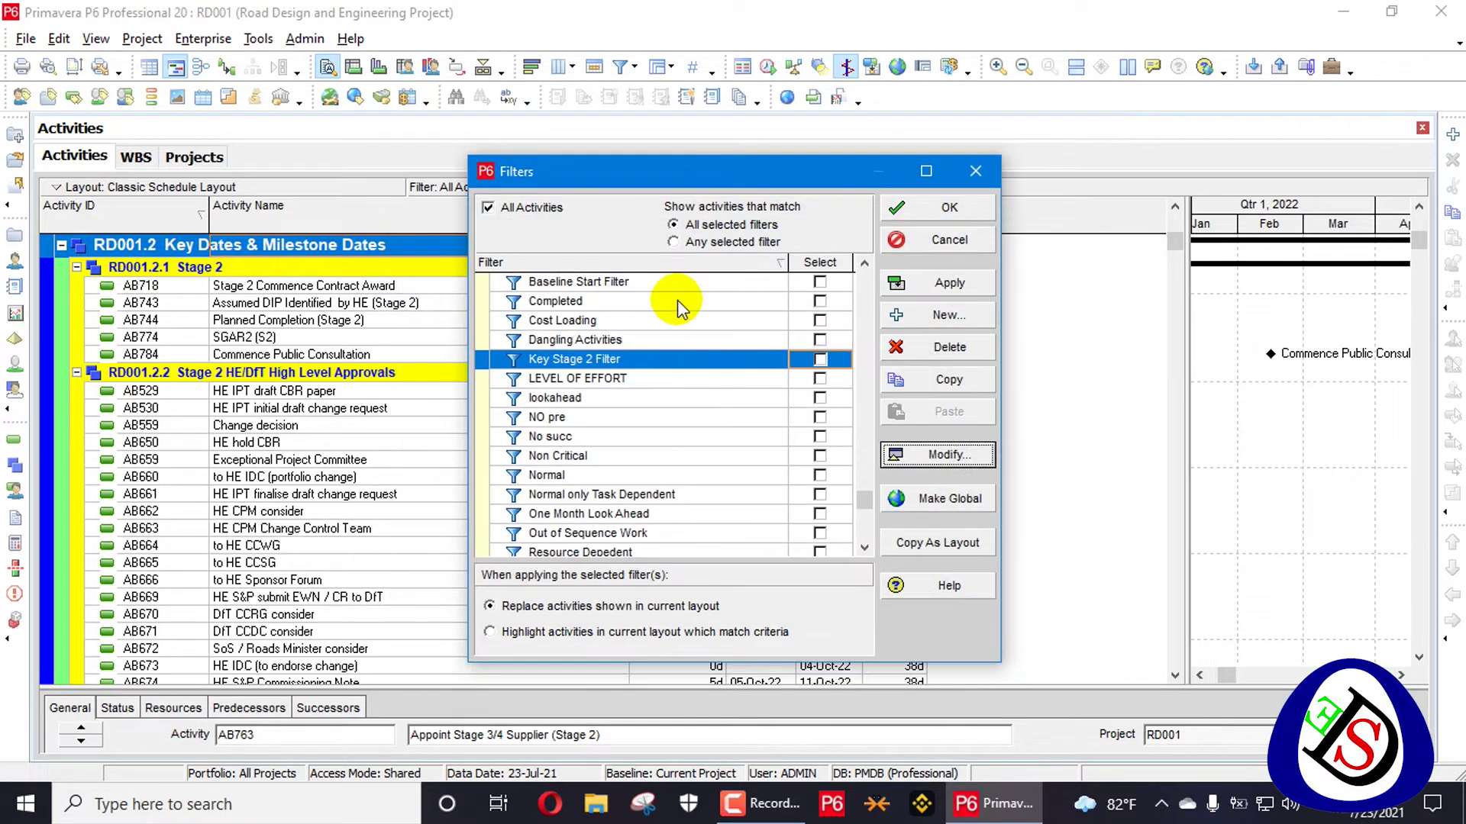
click(974, 173)
- Find the Text R field and add it as a column between Activity Name and Original Duration
scroll(618, 500, down, 7)
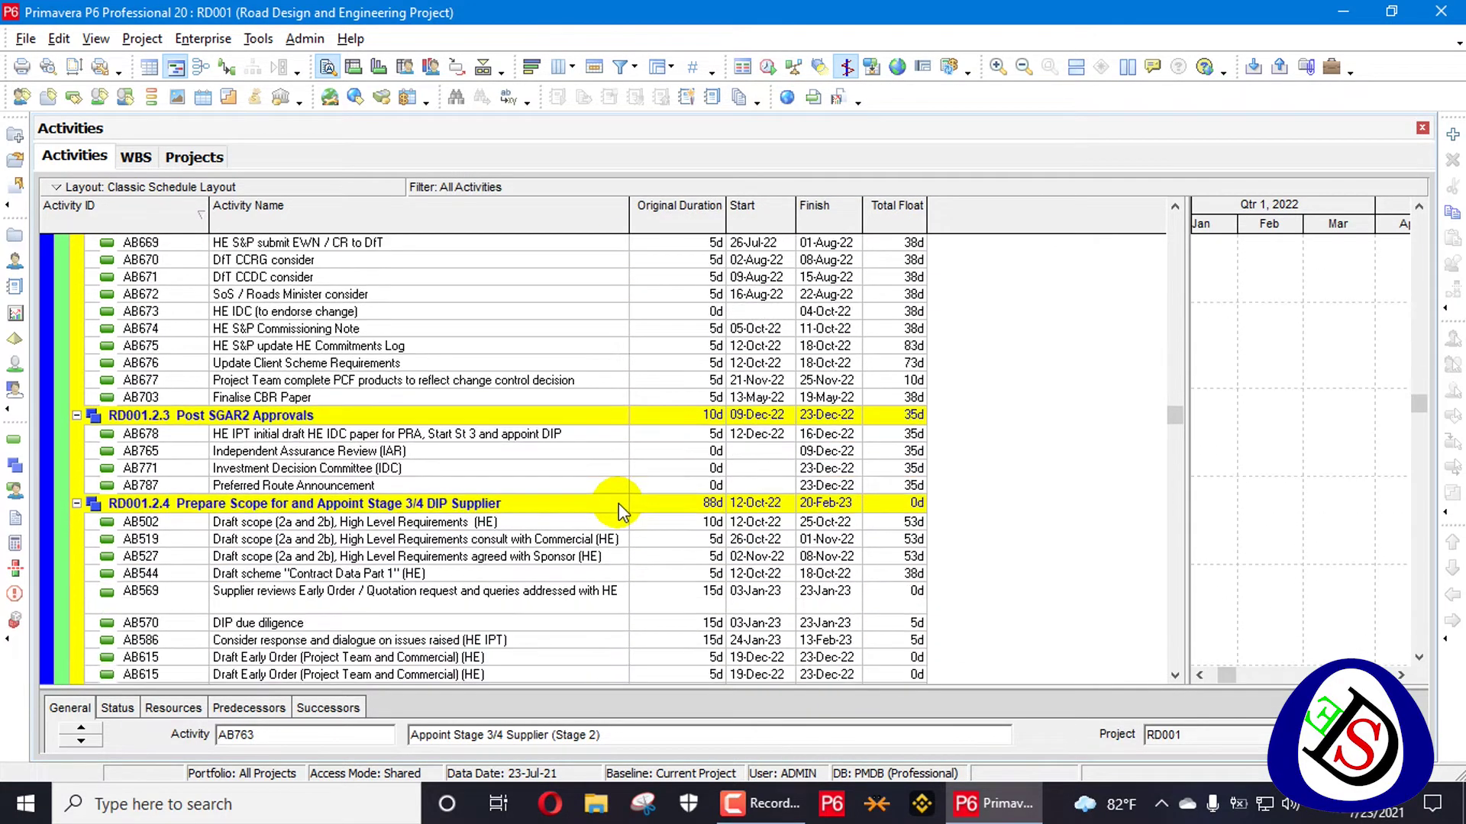
scroll(619, 503, down, 5)
right_click(814, 224)
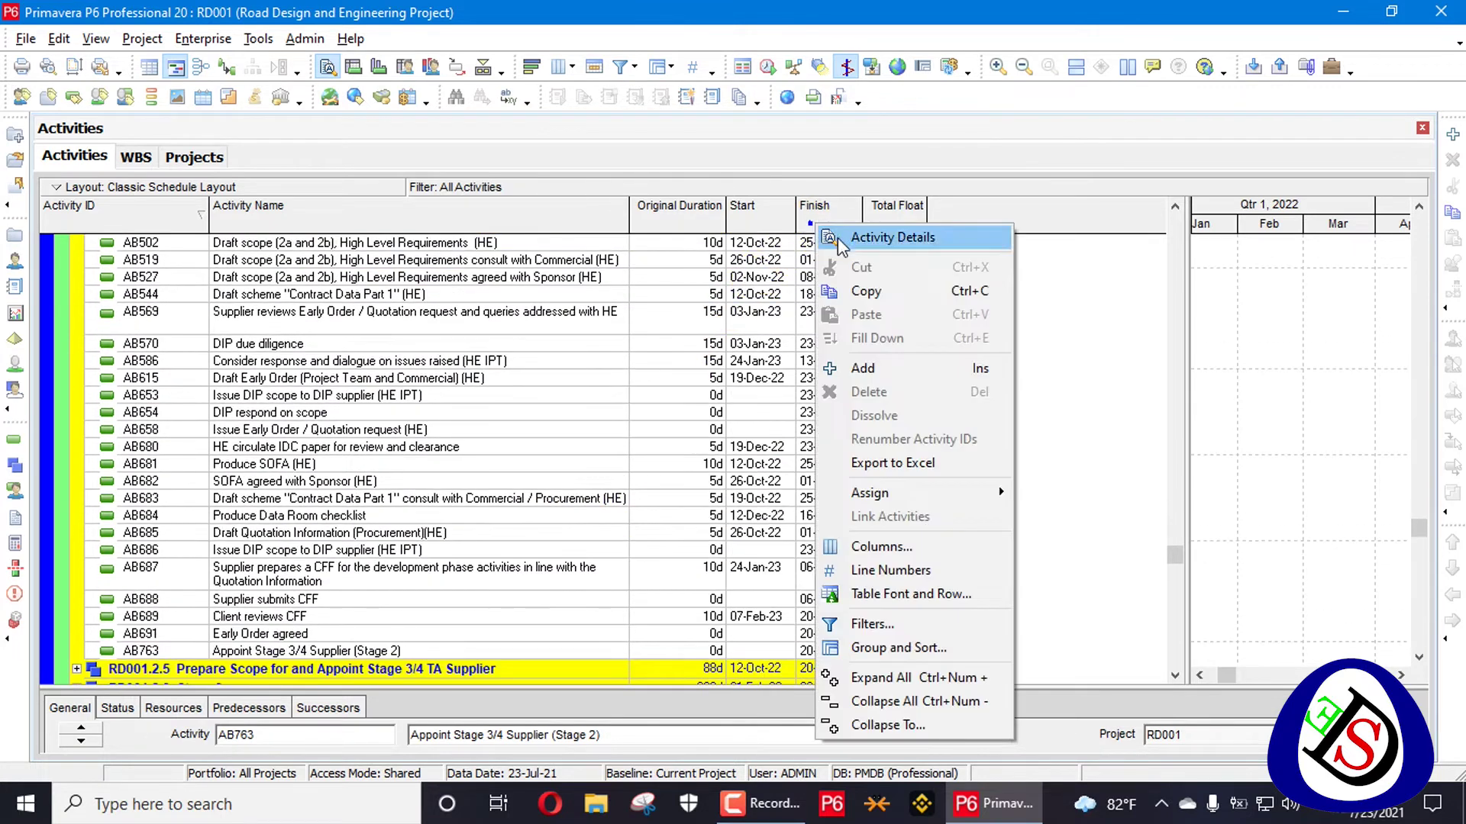
click(881, 547)
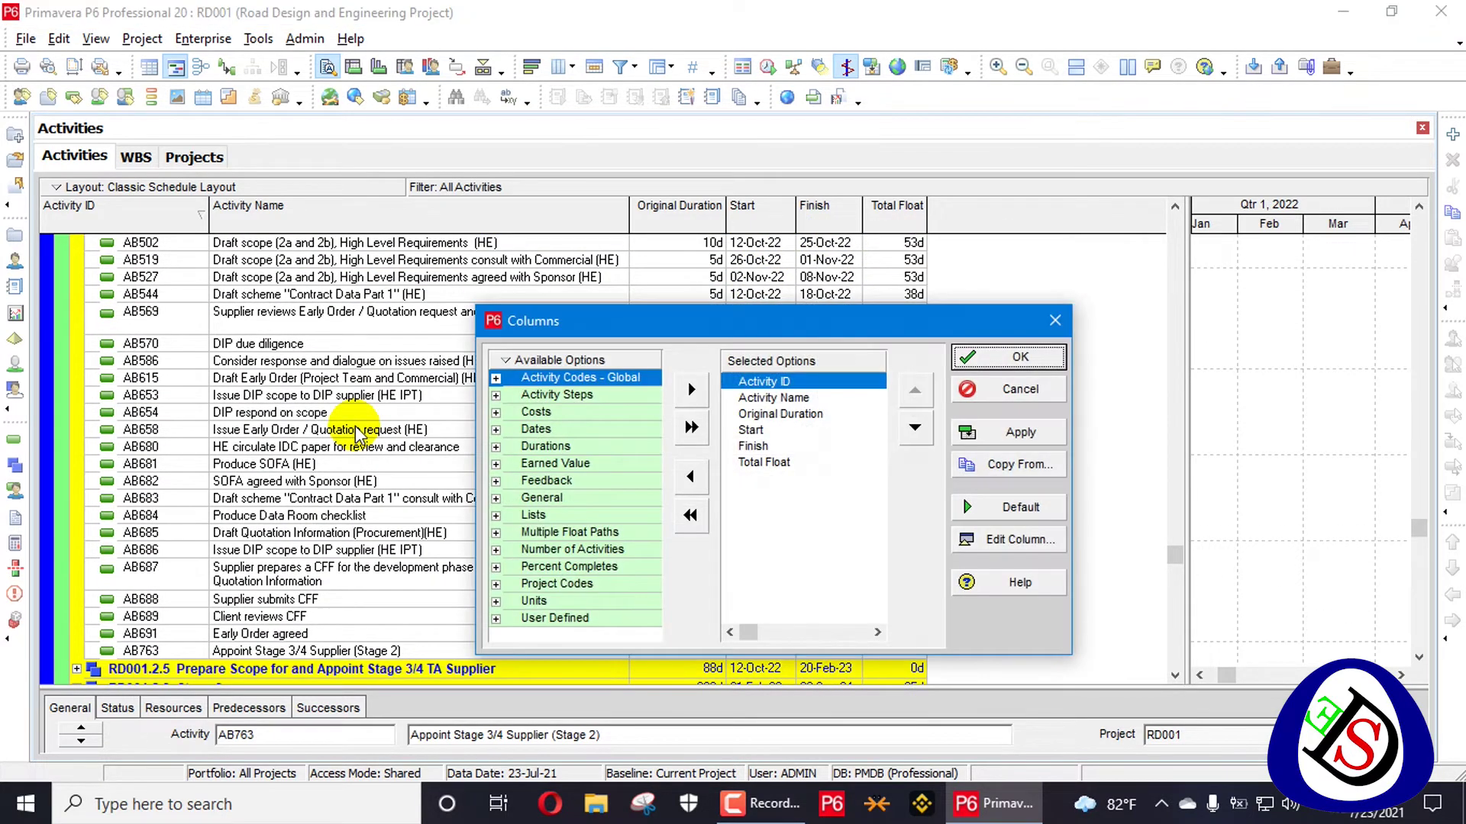
key(ctrl+f)
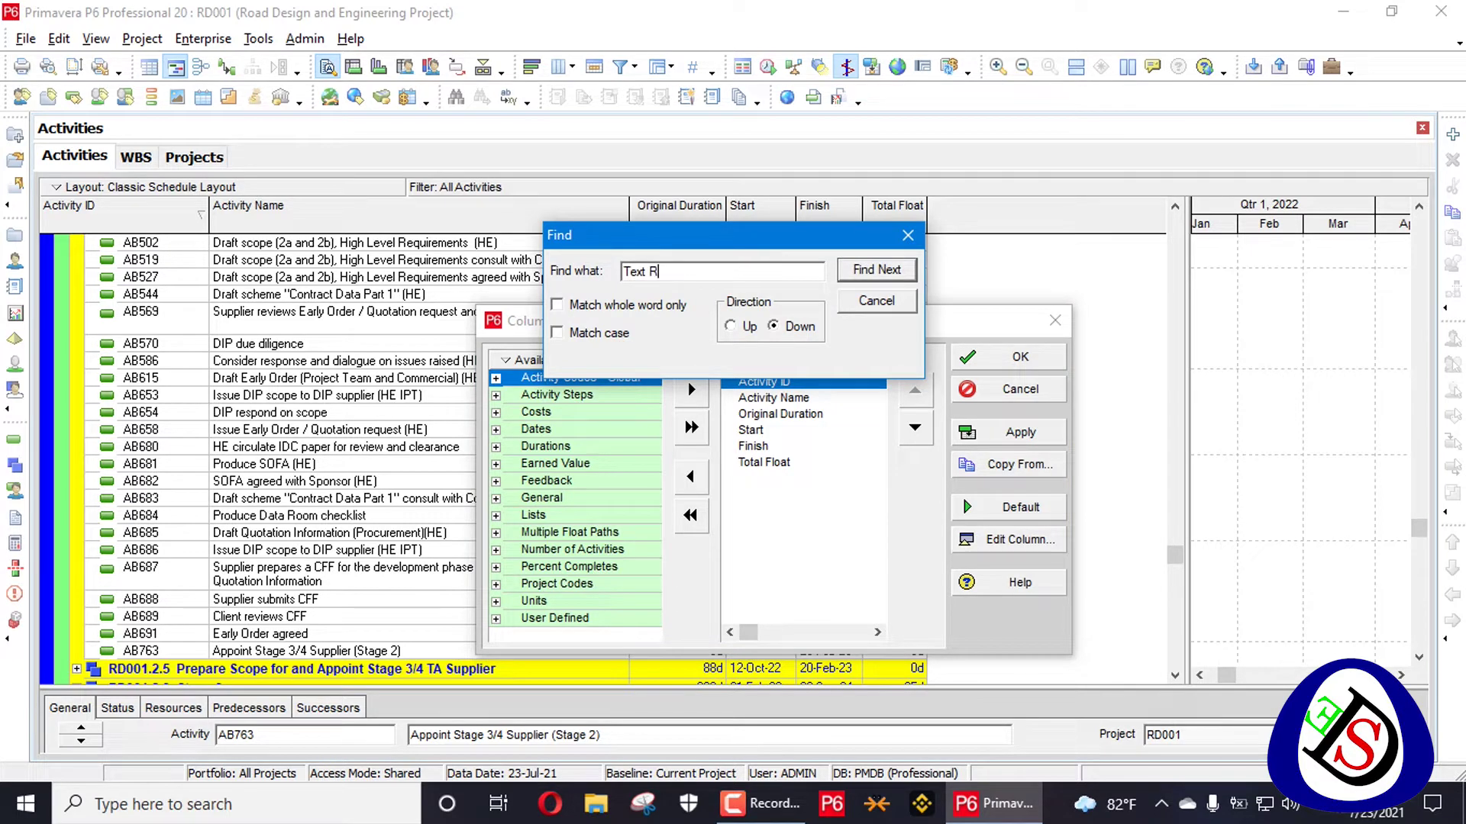
key(Return)
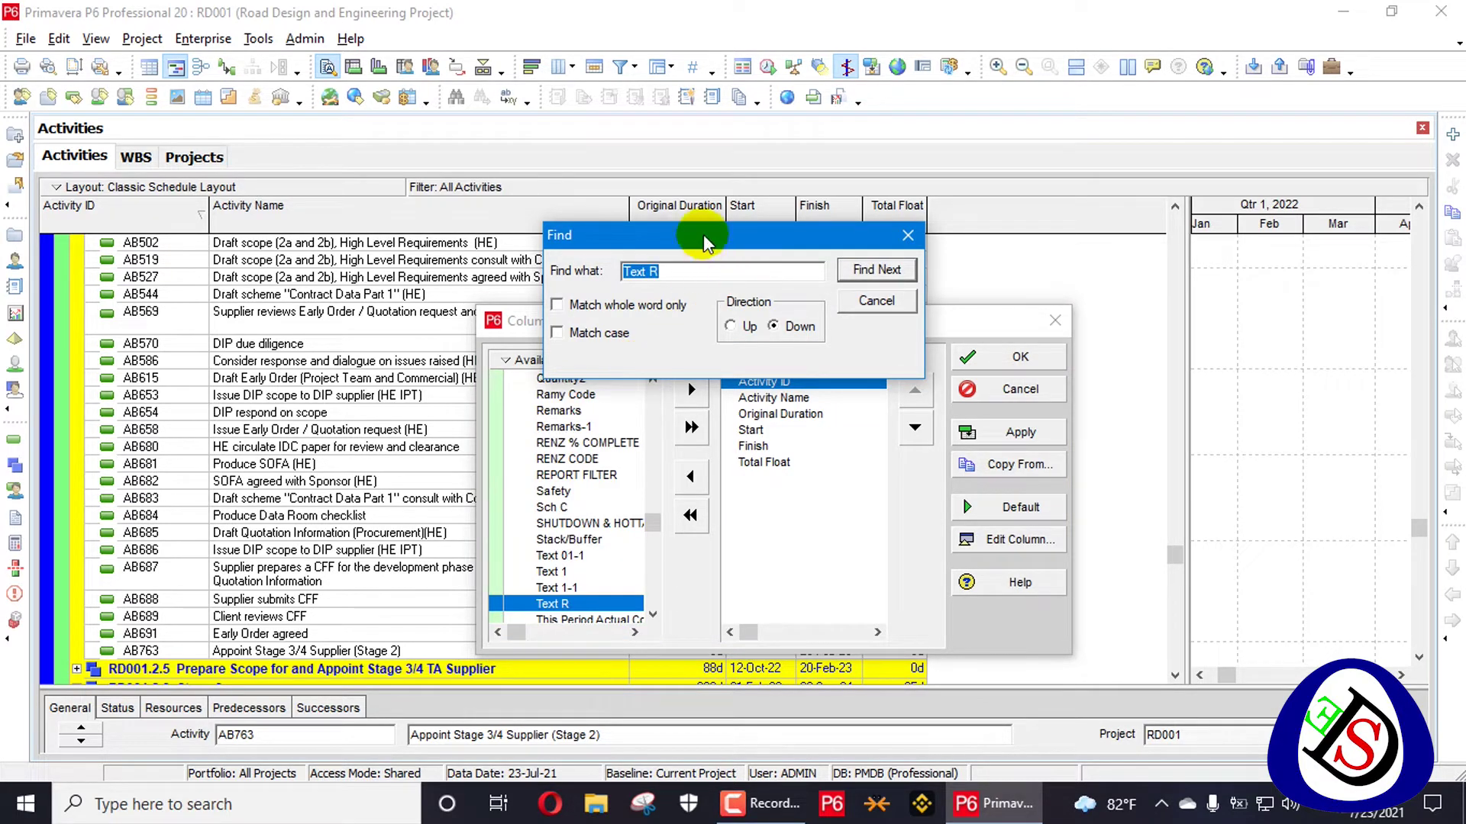
drag(703, 236, 661, 163)
click(707, 388)
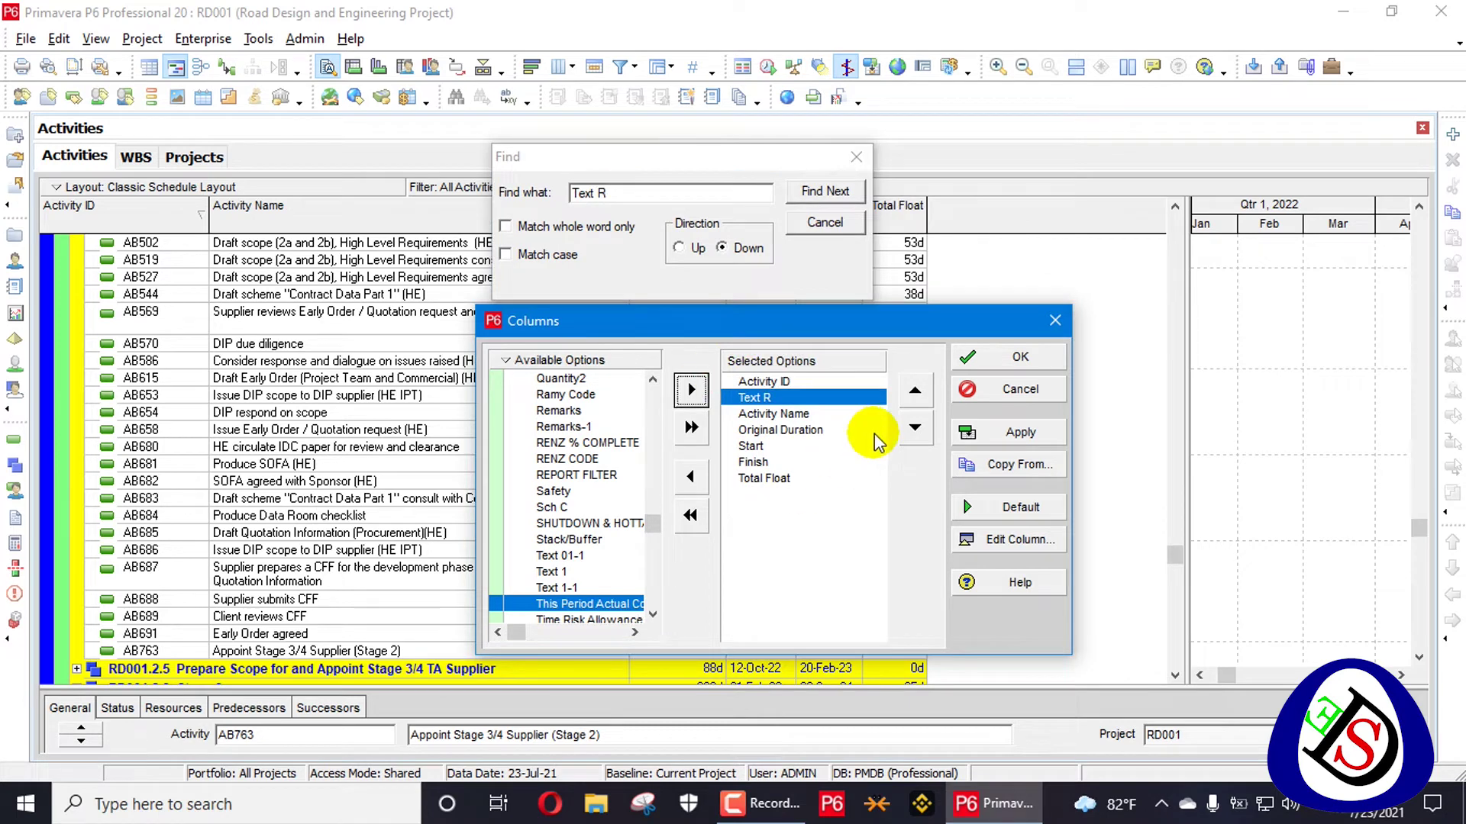
click(916, 427)
click(916, 427)
click(916, 390)
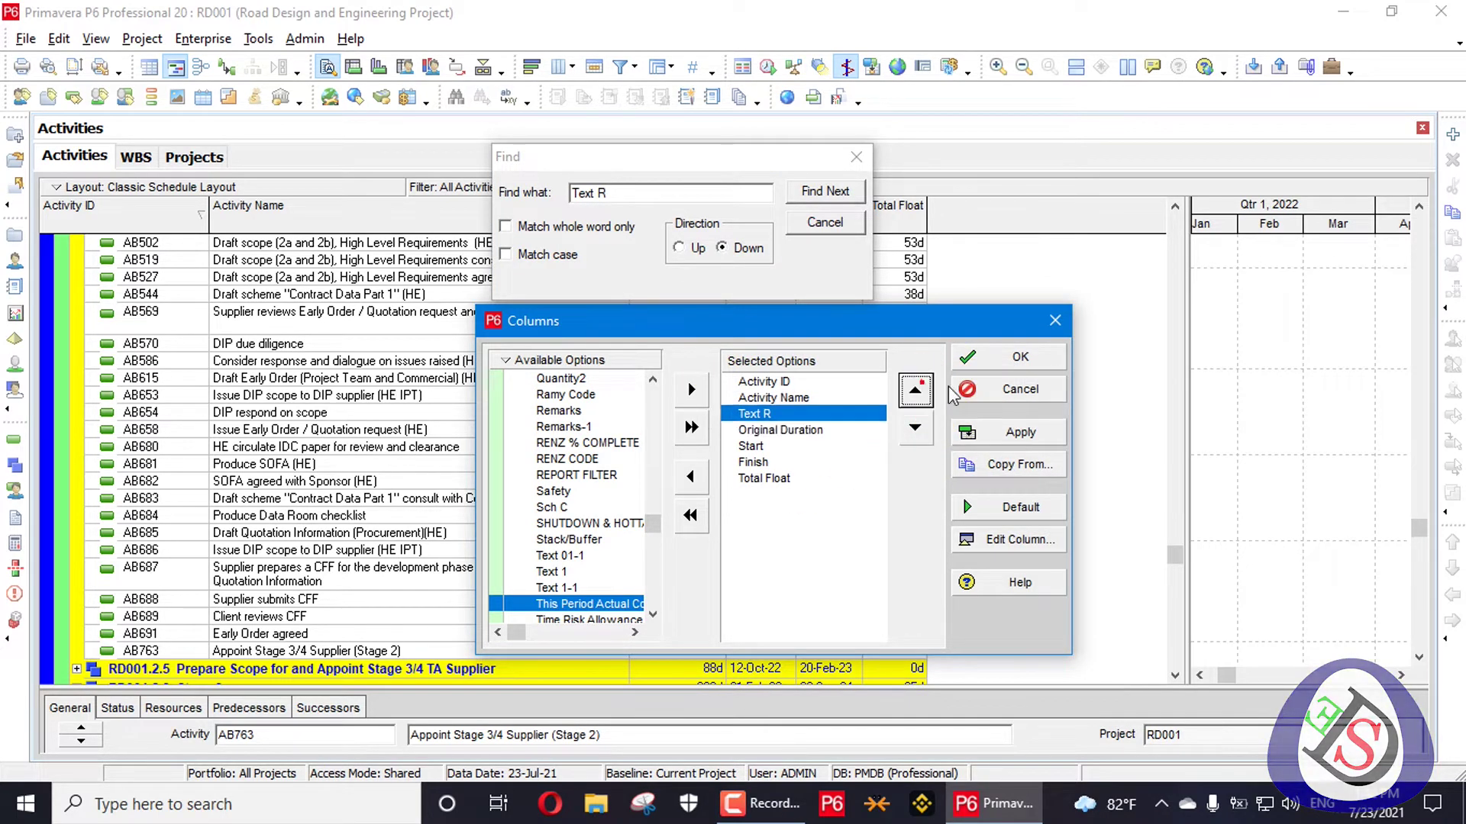
click(1015, 433)
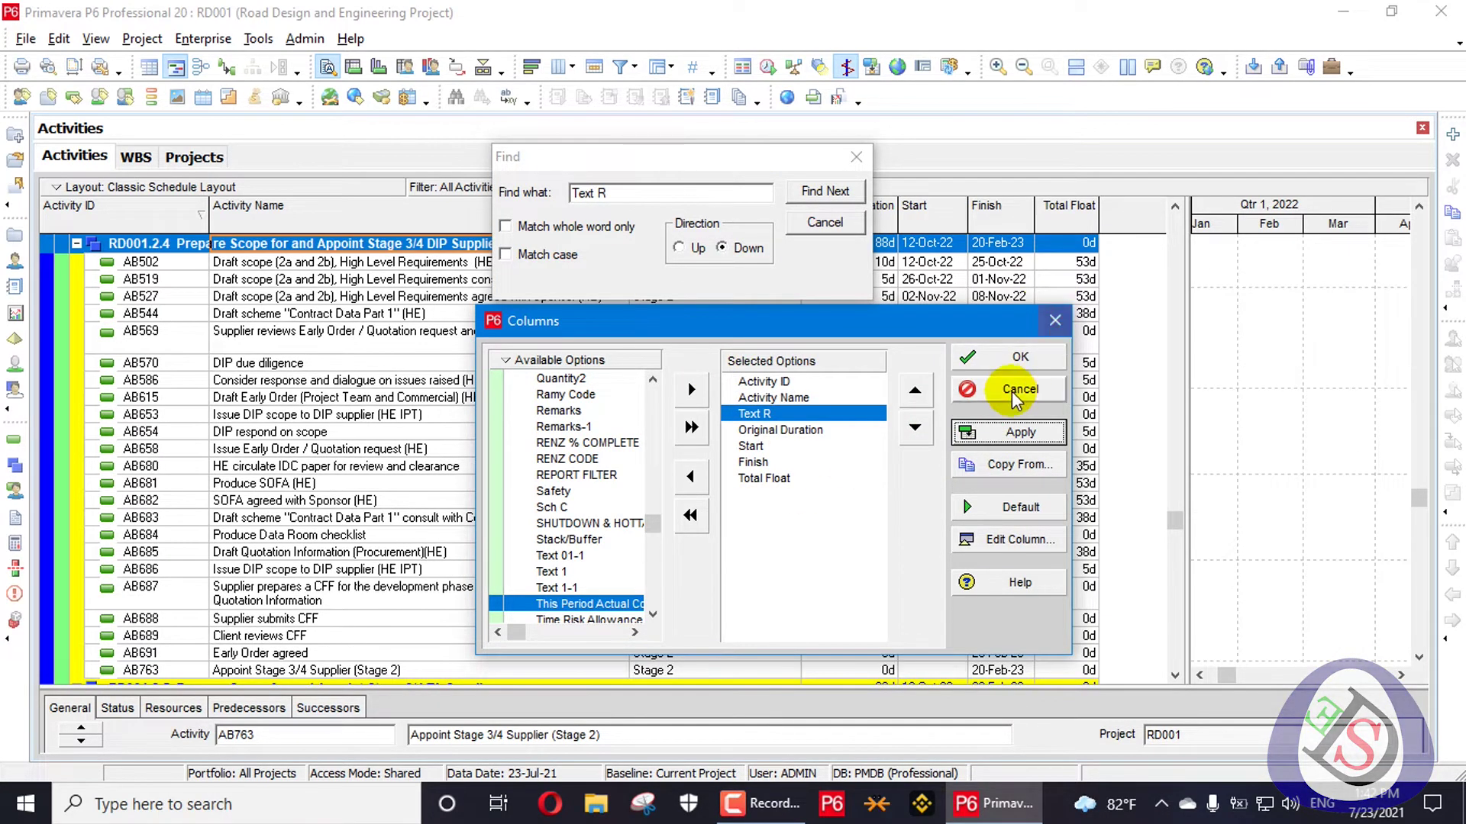
click(1018, 359)
- Copy the Text R value Stage 2 from activity AB763 to activity AB719, Stage 3 Start
scroll(792, 405, down, 6)
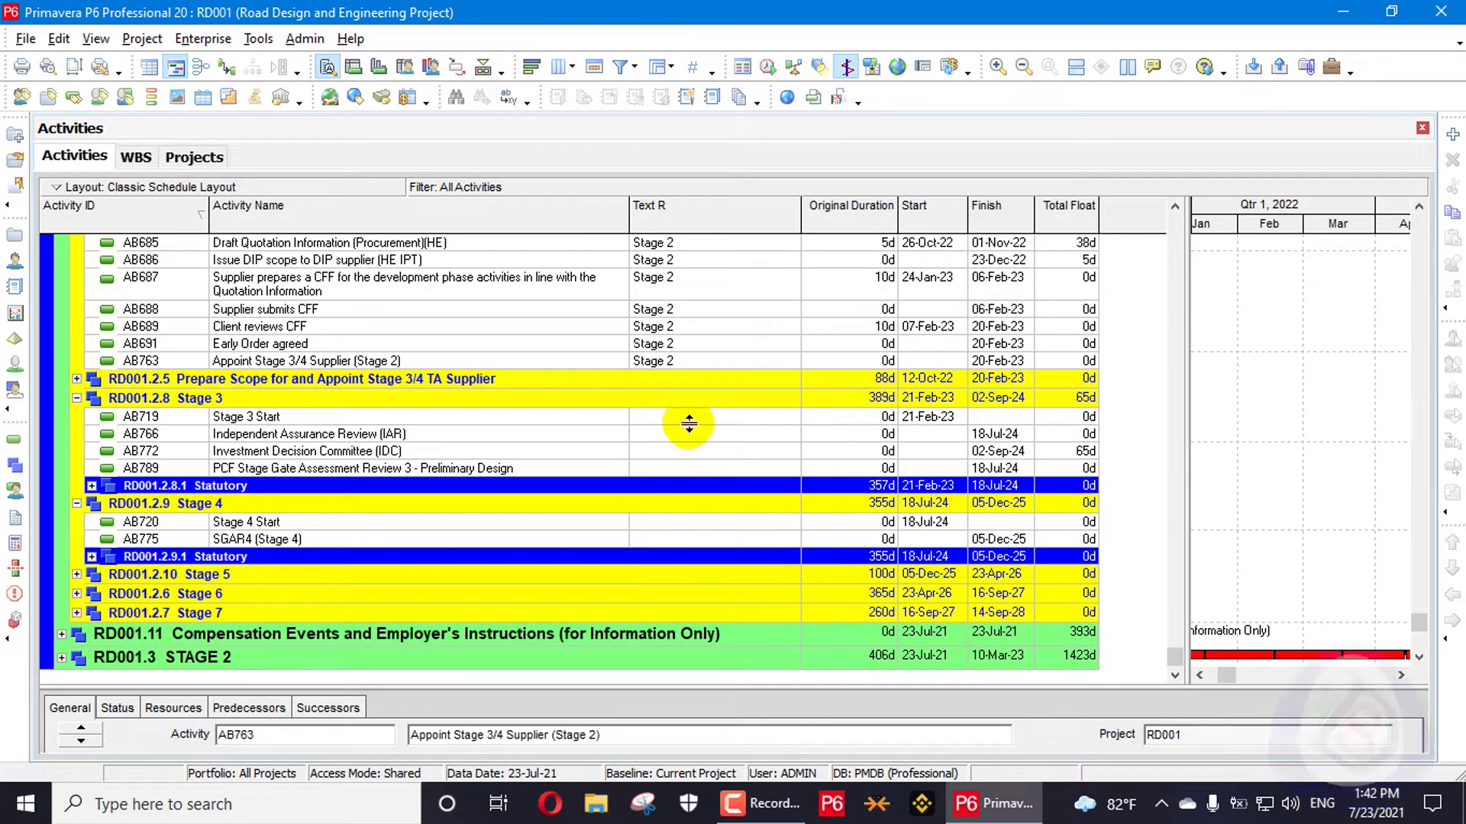
click(690, 417)
click(691, 450)
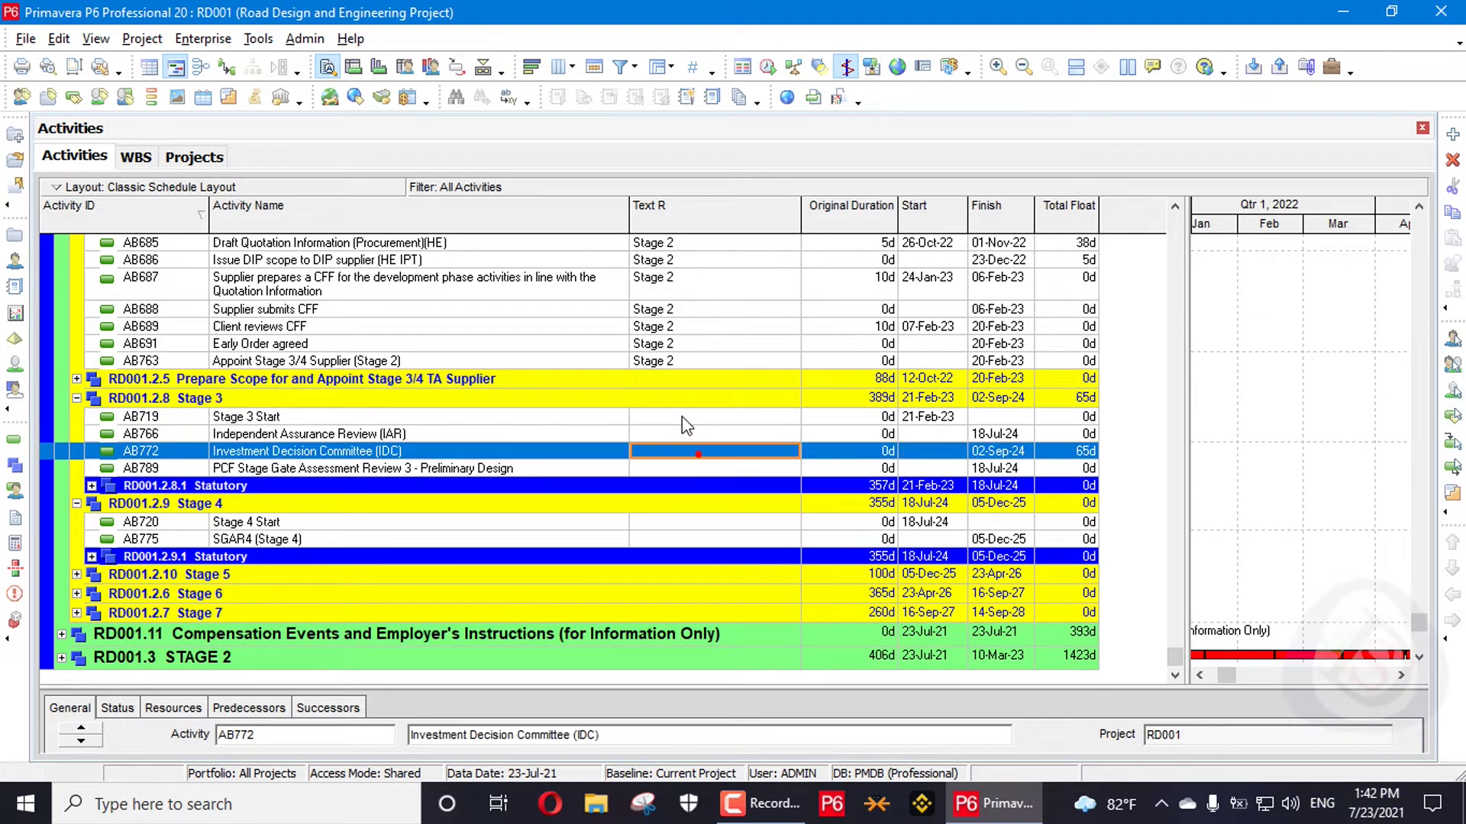
click(680, 364)
click(688, 359)
key(ctrl+c)
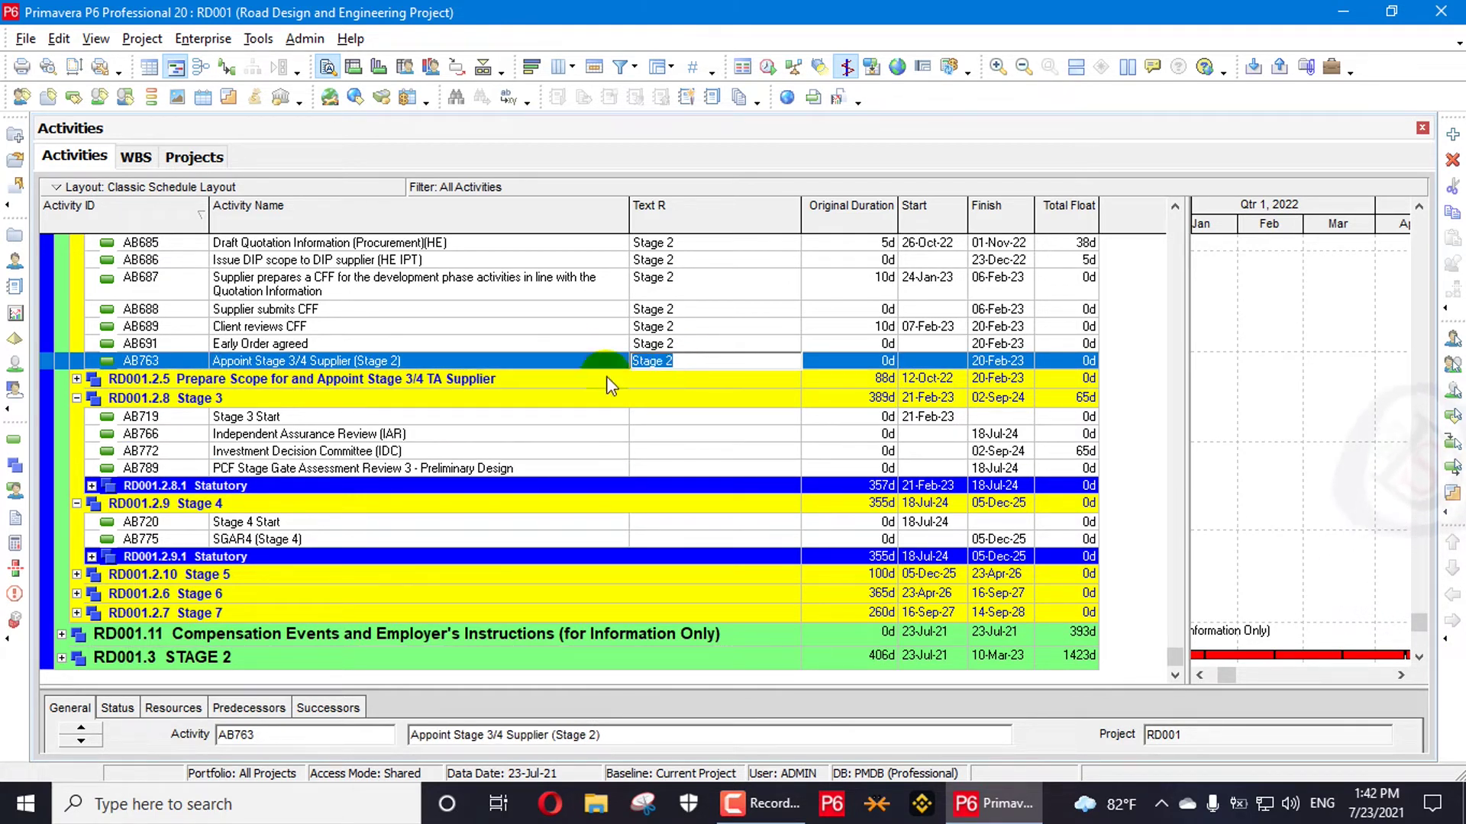
click(650, 421)
key(ctrl+v)
click(687, 452)
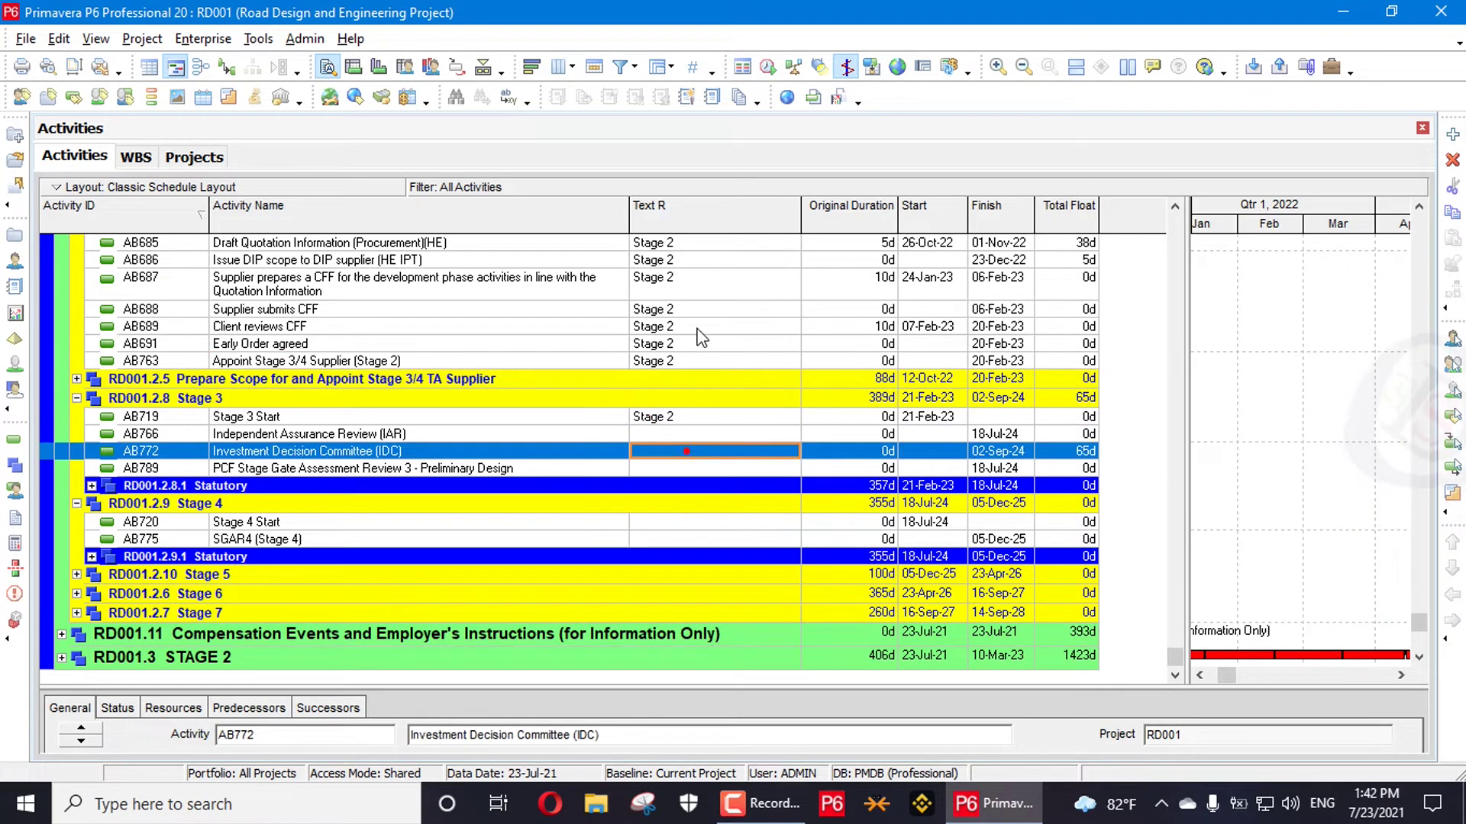
- Select Key Stage 2 Filter and apply it to the activity table, replacing the activities shown in the layout
right_click(690, 205)
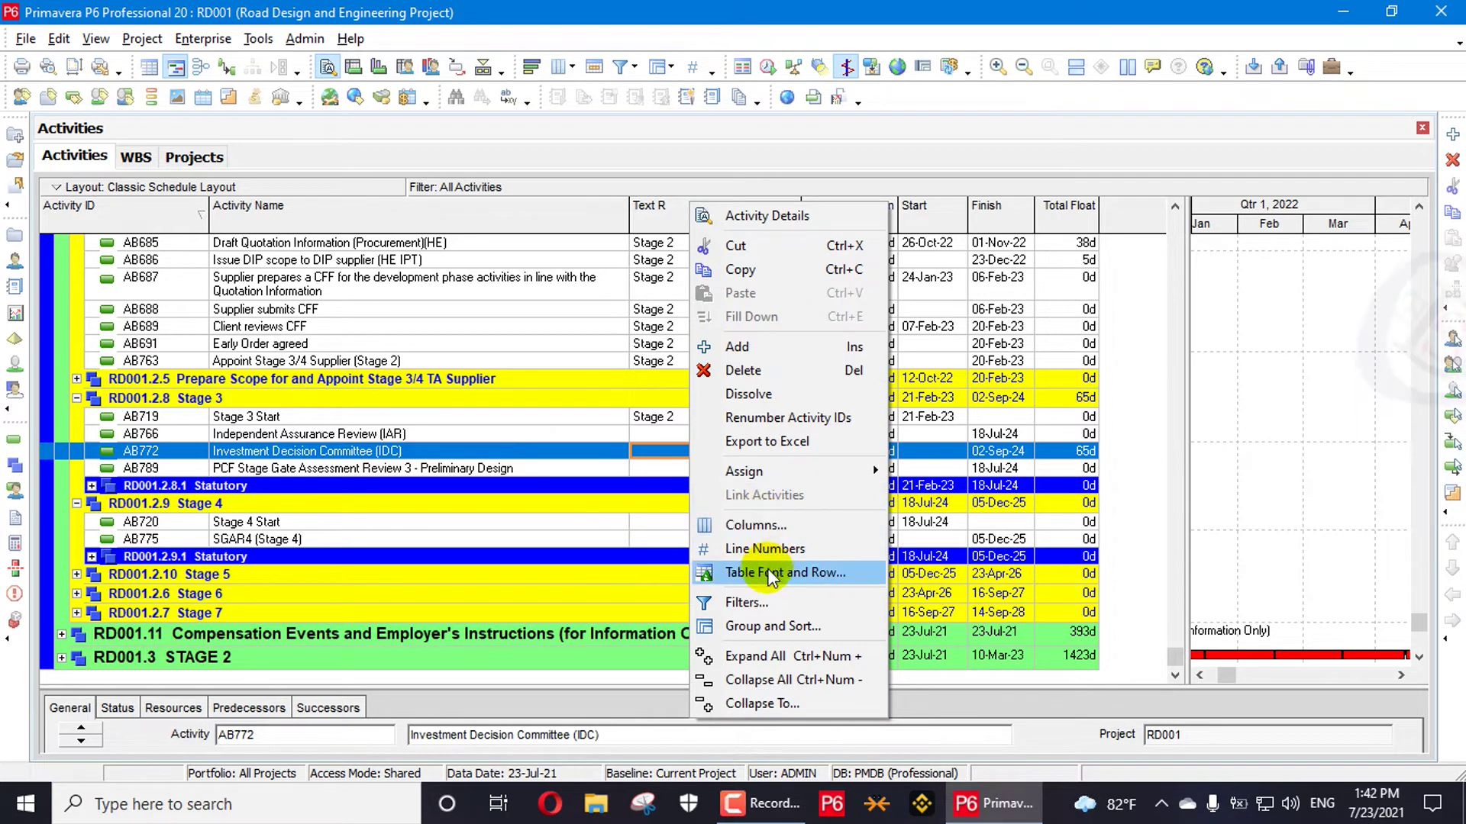
click(756, 602)
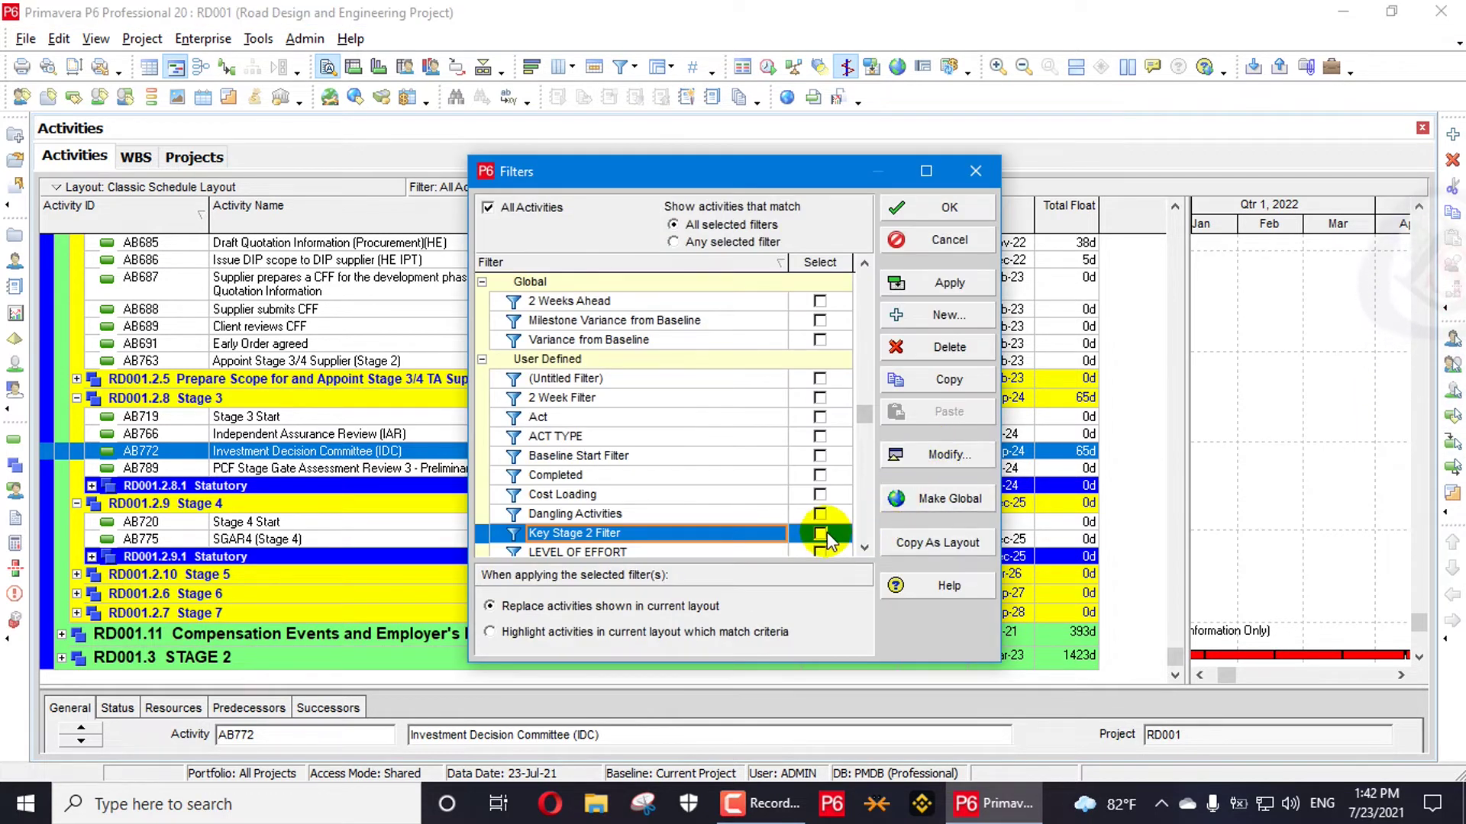
click(932, 283)
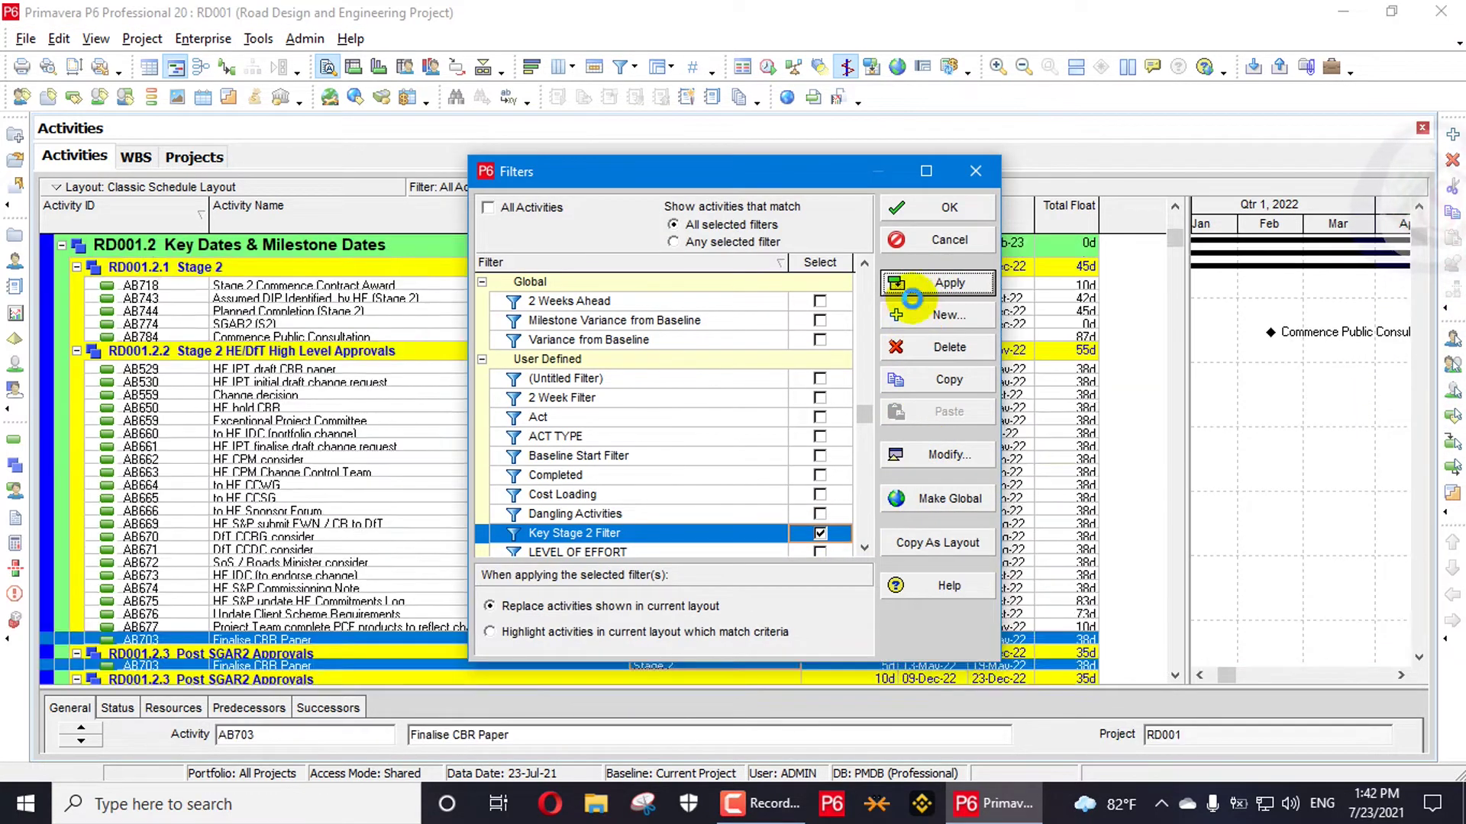
click(948, 205)
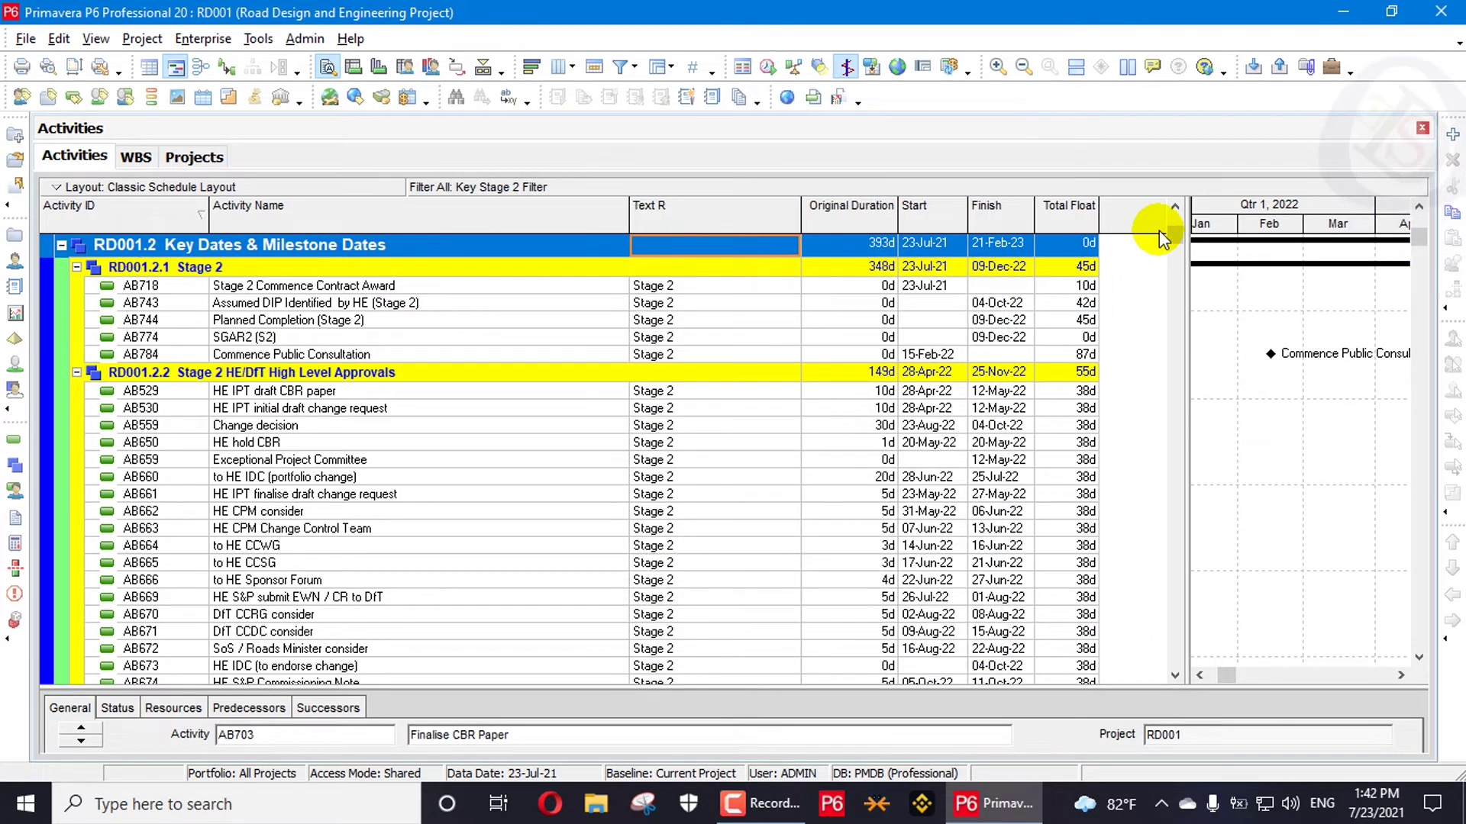
- Clear the Text R value of activity AB719, Stage 3 Start
drag(1161, 230, 1148, 707)
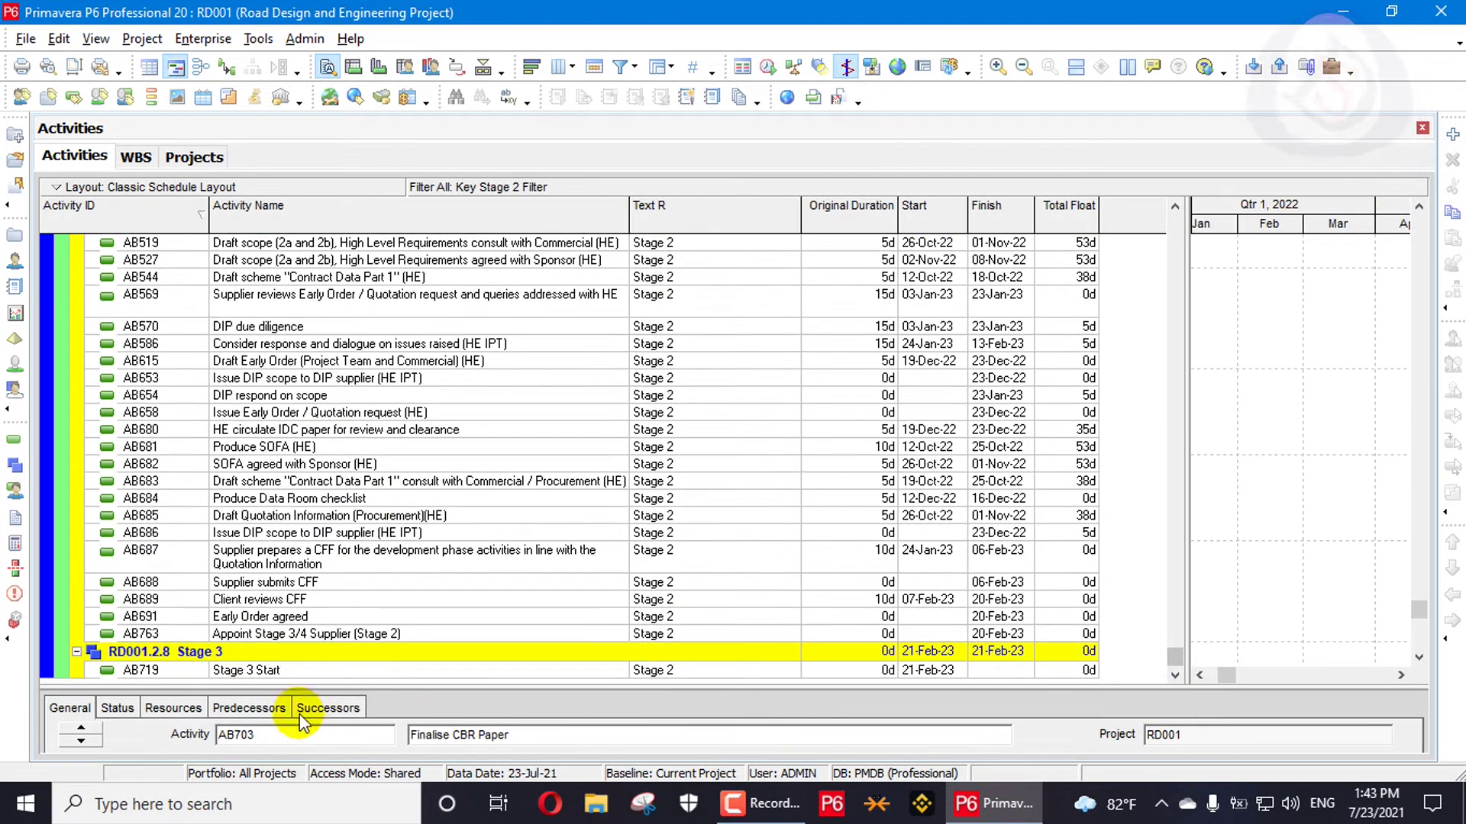
click(704, 671)
click(705, 619)
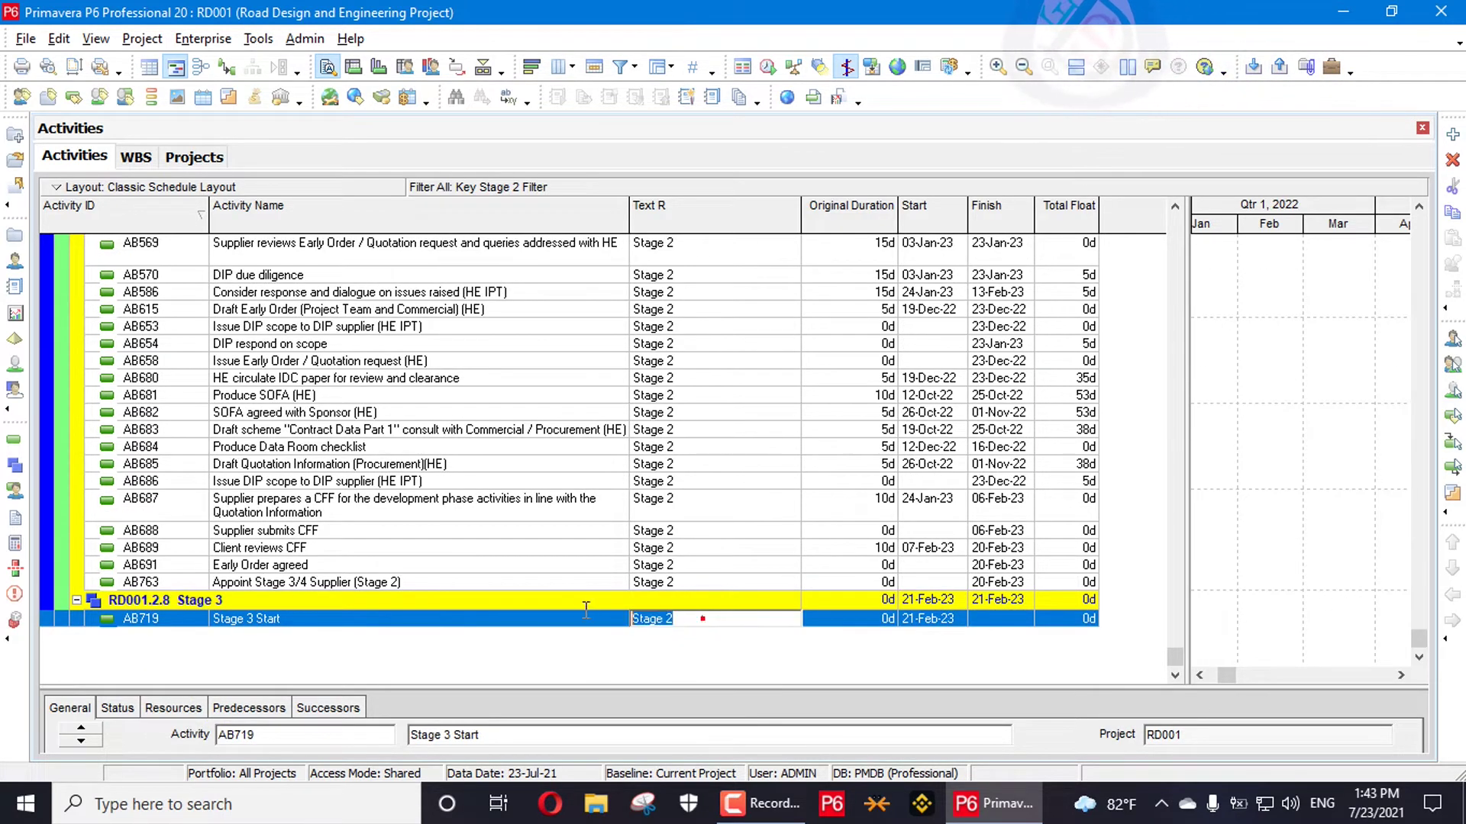
key(Delete)
- Reapply Key Stage 2 Filter to refresh the activity list and check its last activities
right_click(847, 672)
click(996, 619)
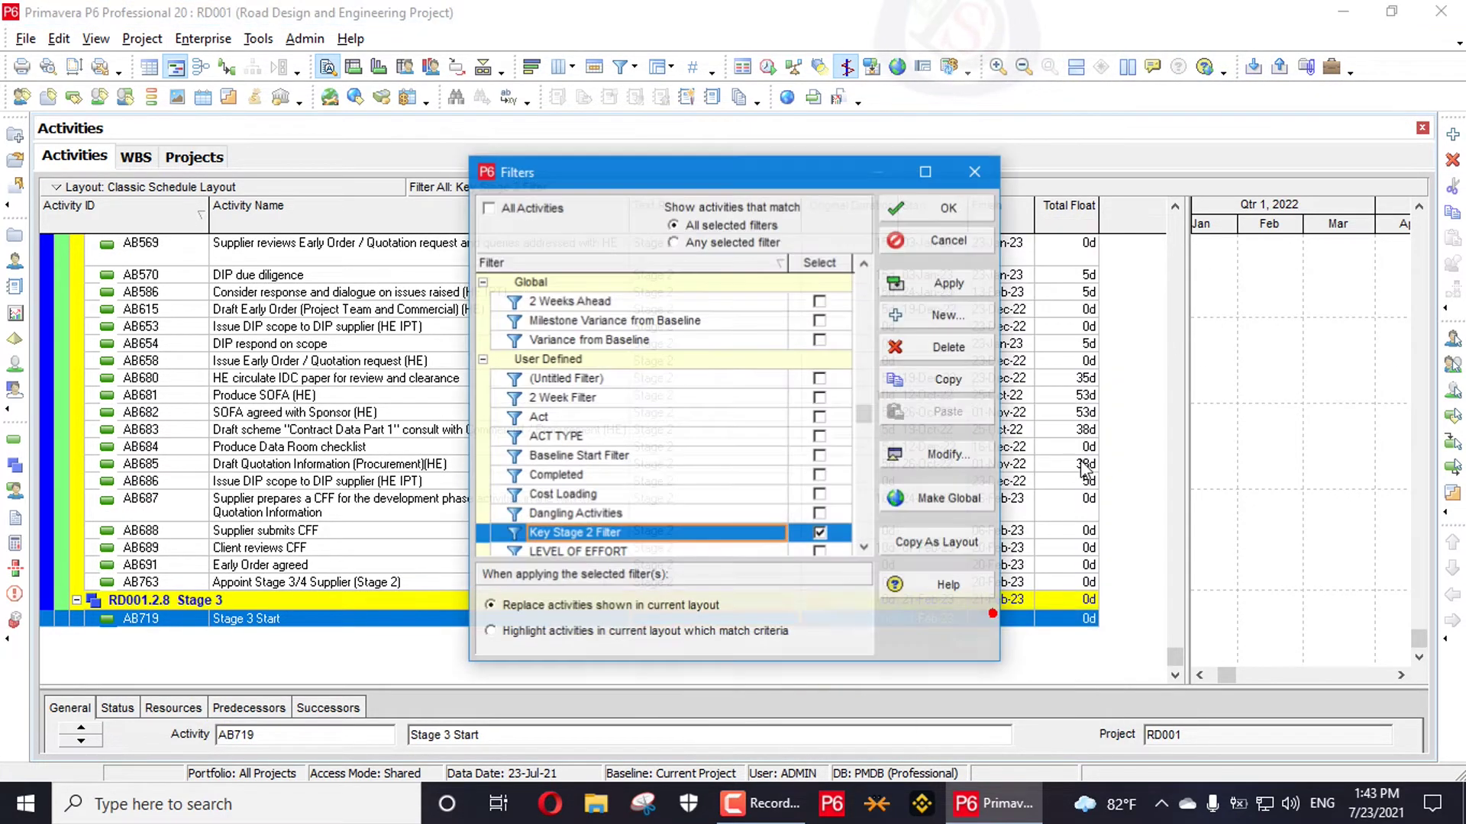
click(966, 287)
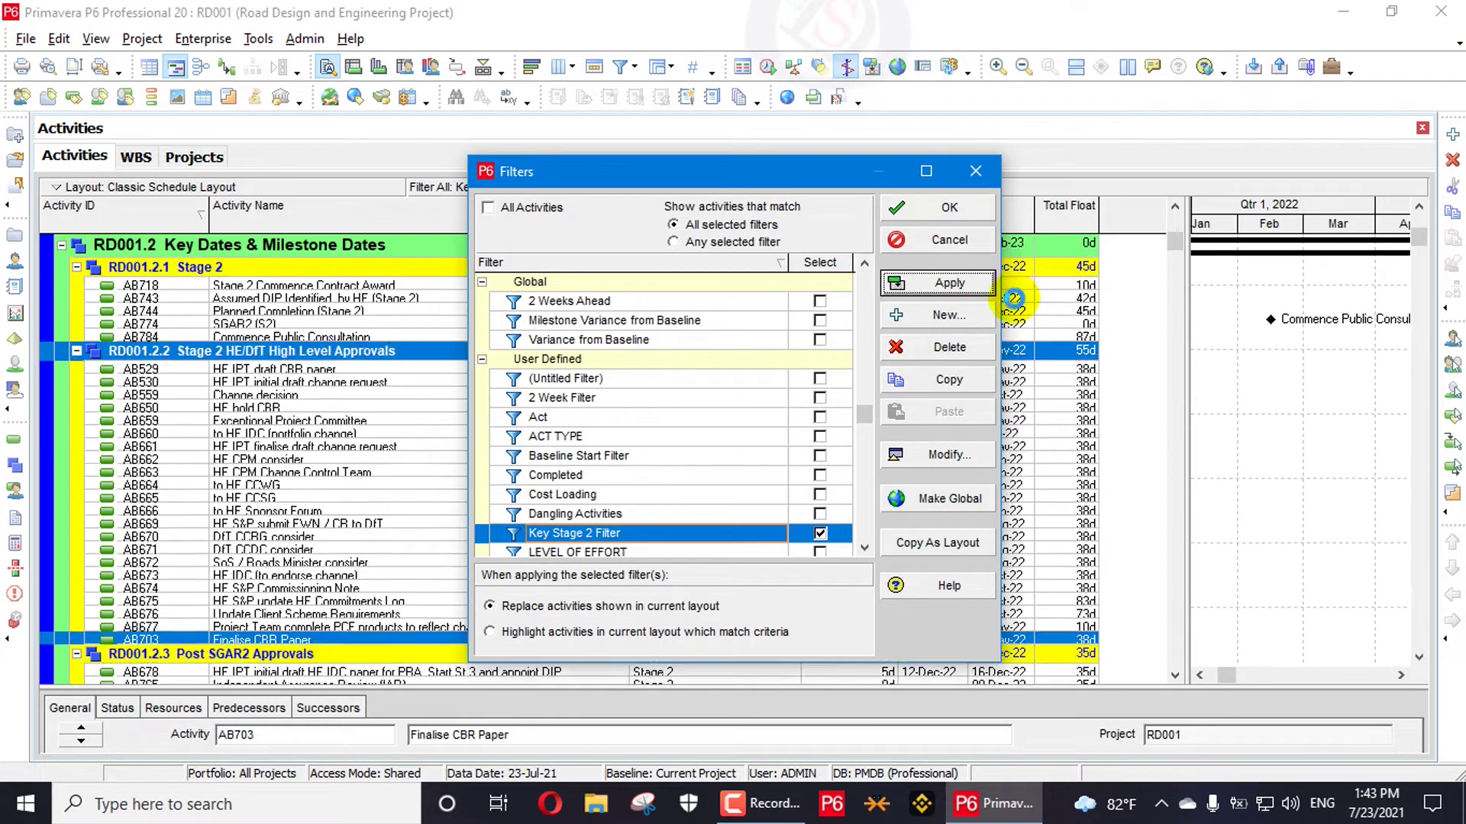
click(949, 211)
drag(1174, 243, 1173, 708)
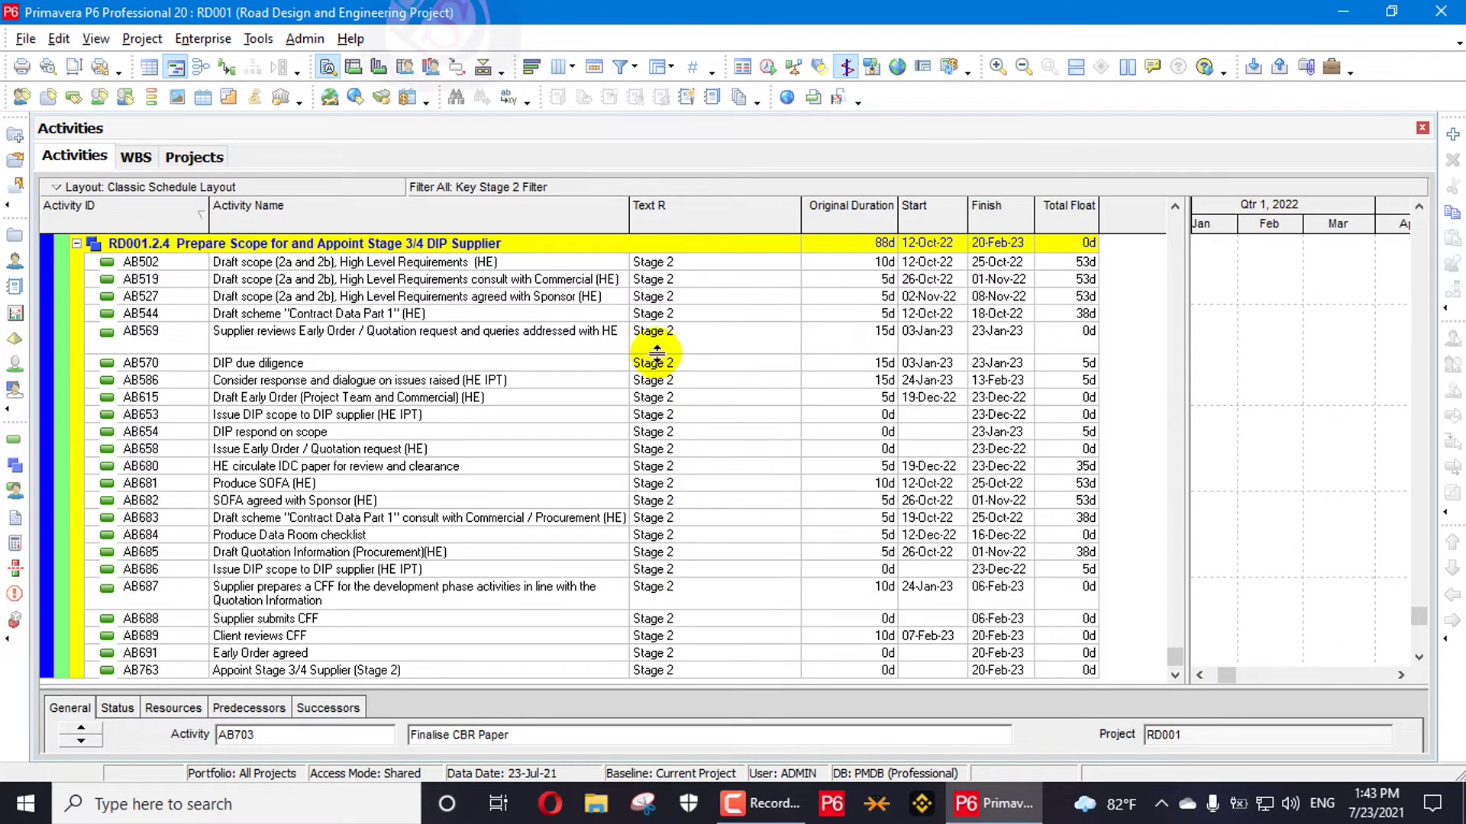
- Remove the Text R column from the activity table
right_click(711, 219)
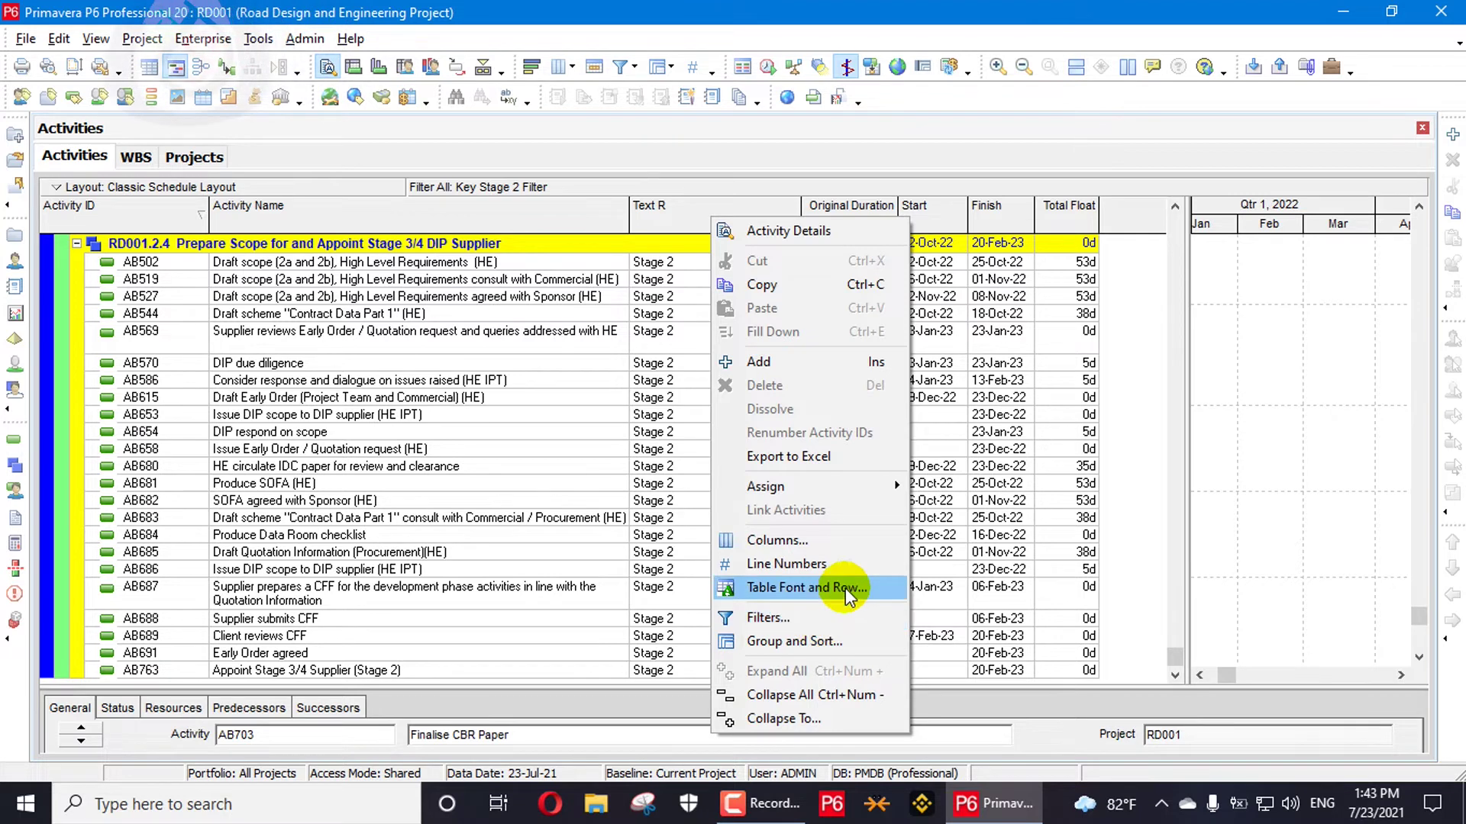
click(839, 540)
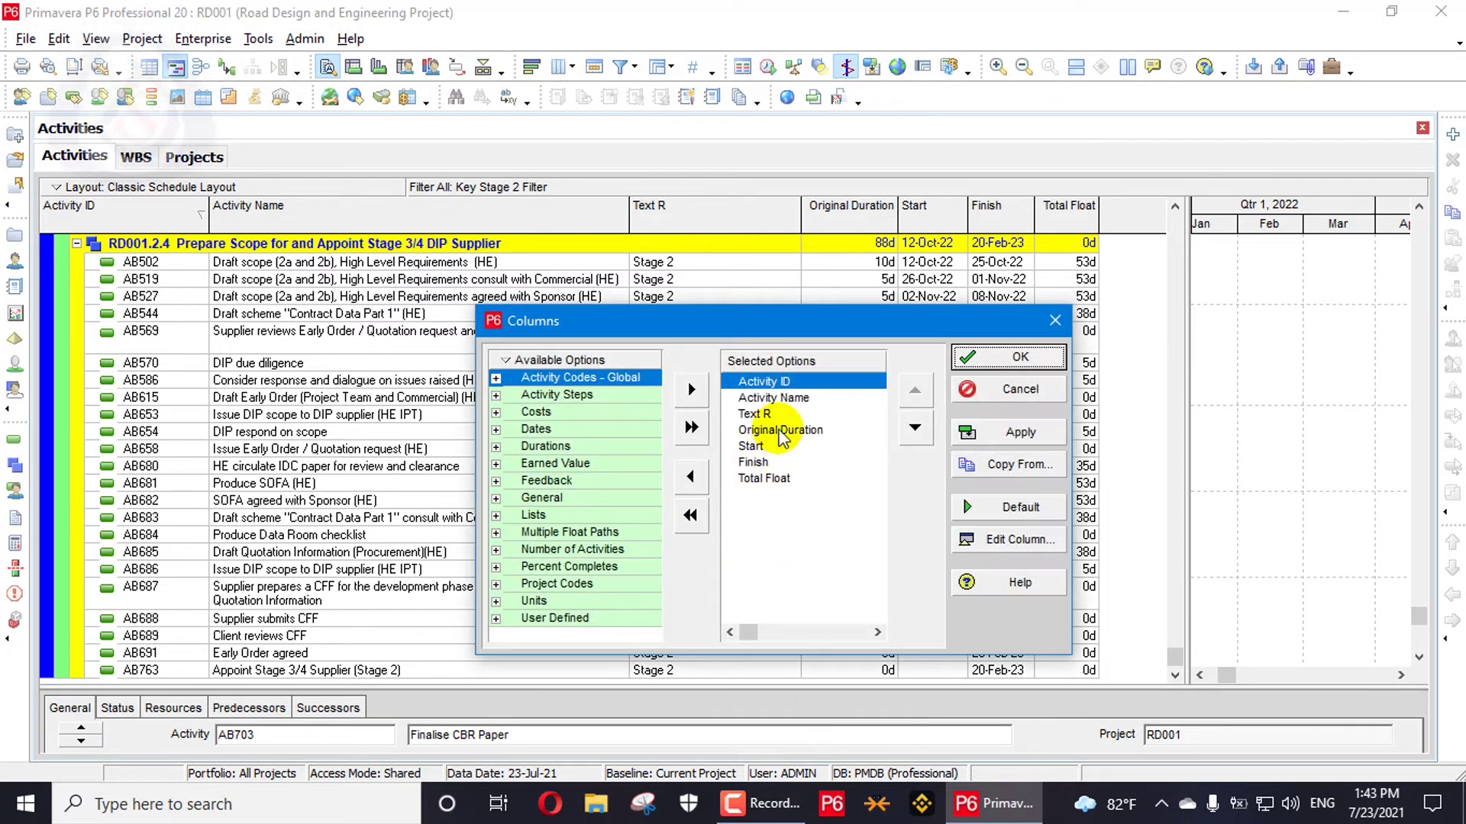
click(756, 413)
click(690, 477)
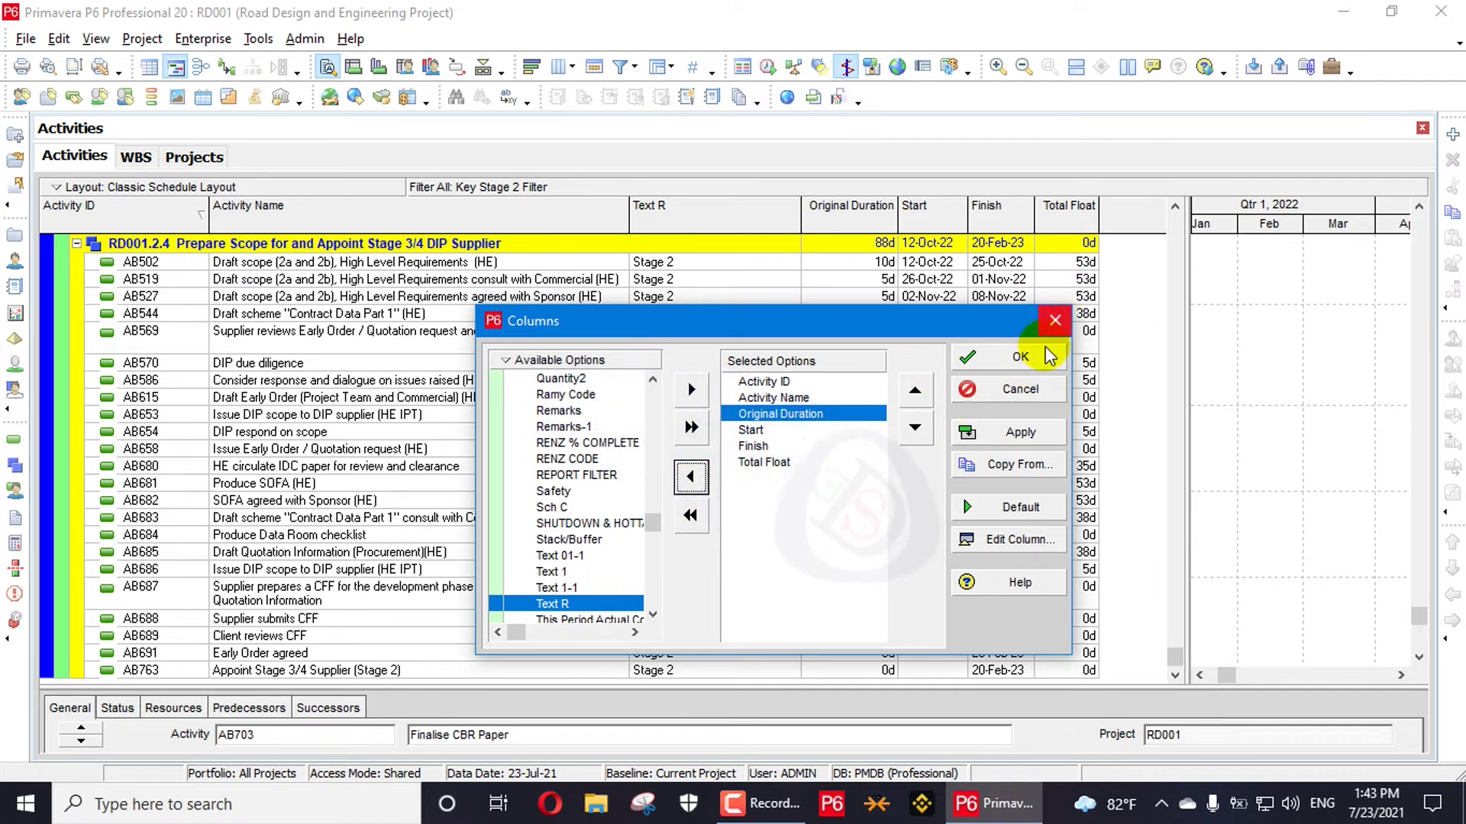
click(1022, 357)
- Open the definition of Key Stage 2 Filter and examine its criterion
right_click(886, 204)
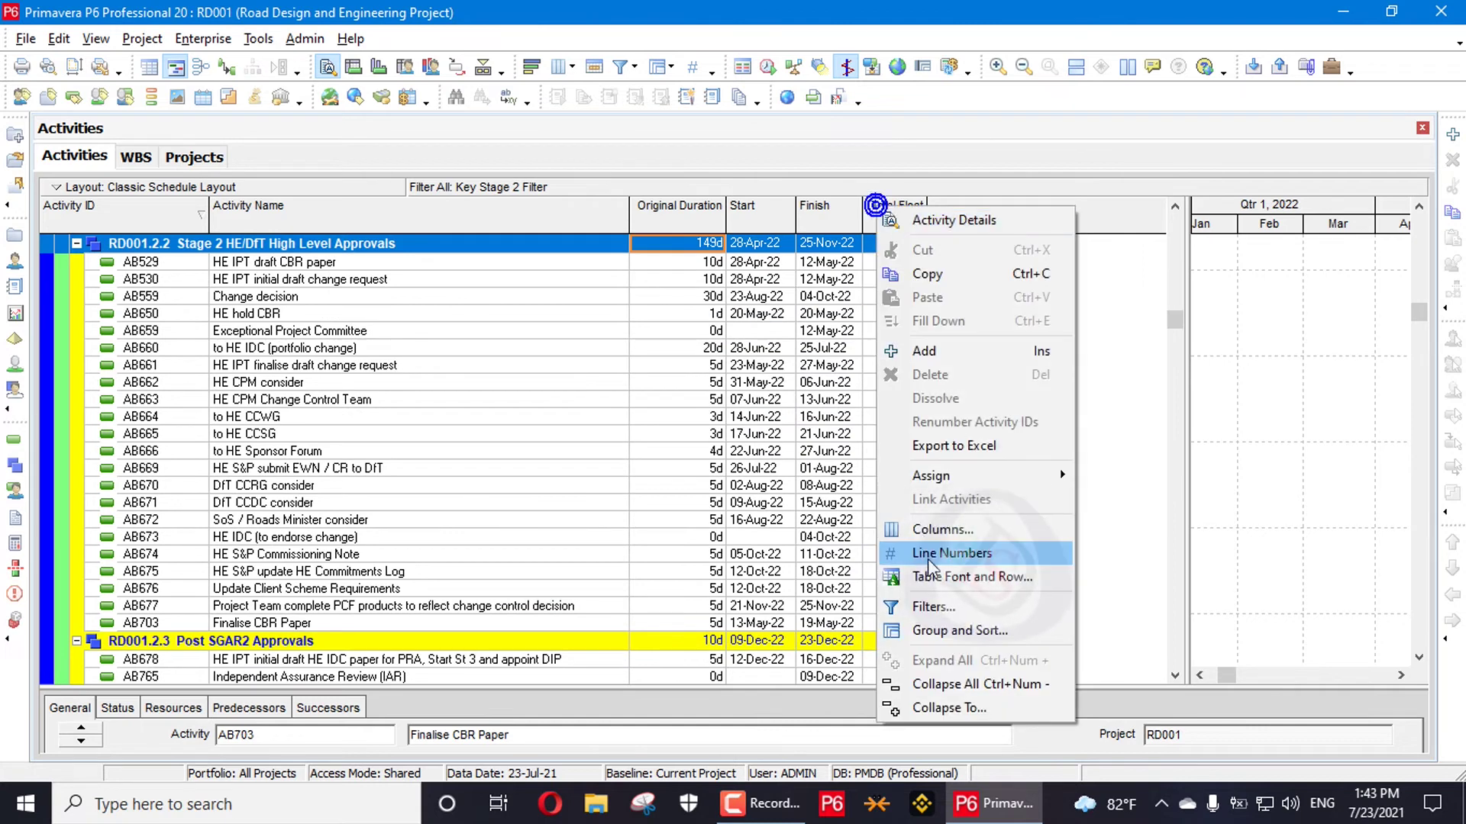
click(935, 609)
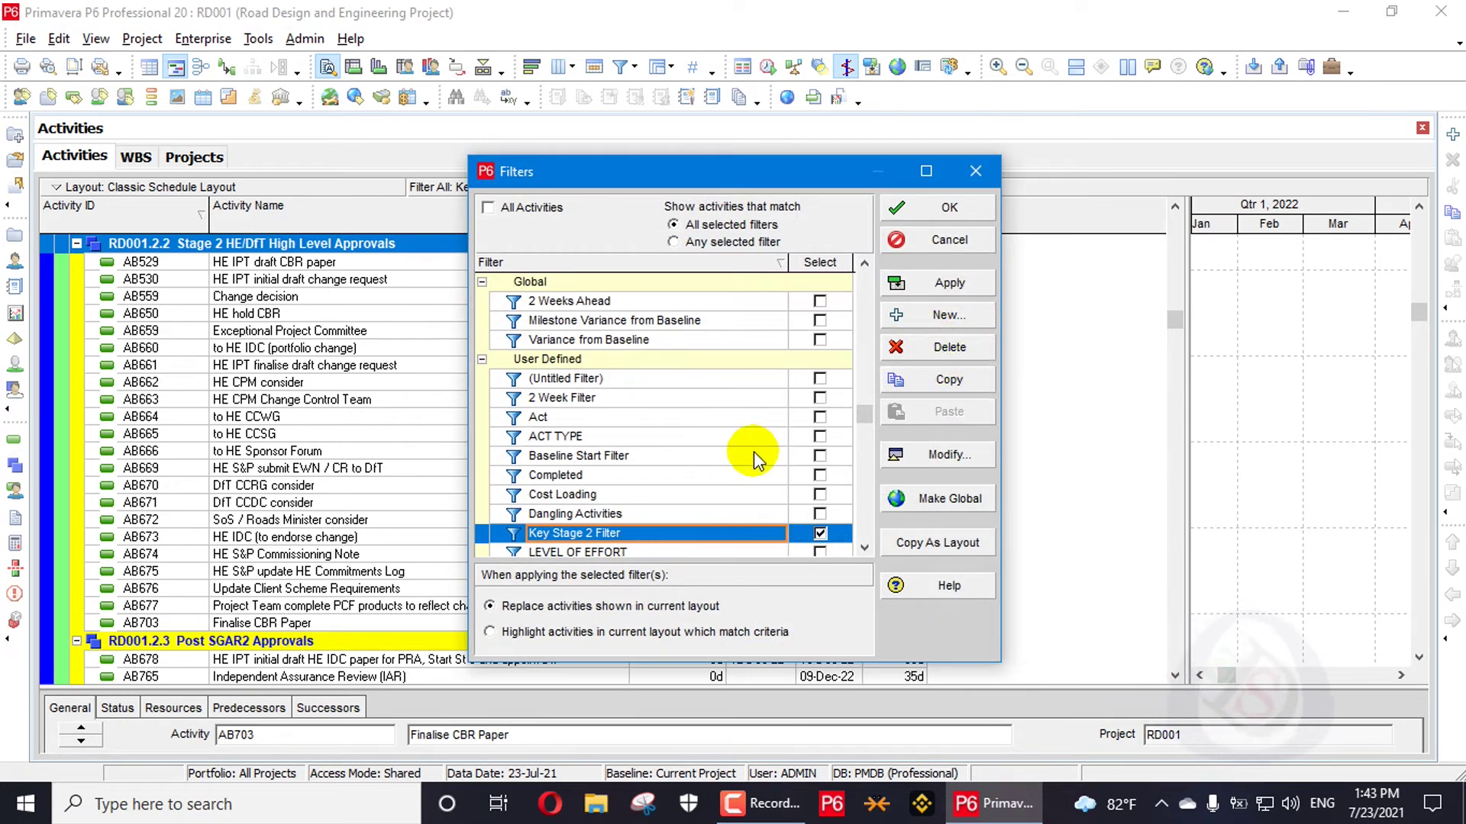
click(938, 455)
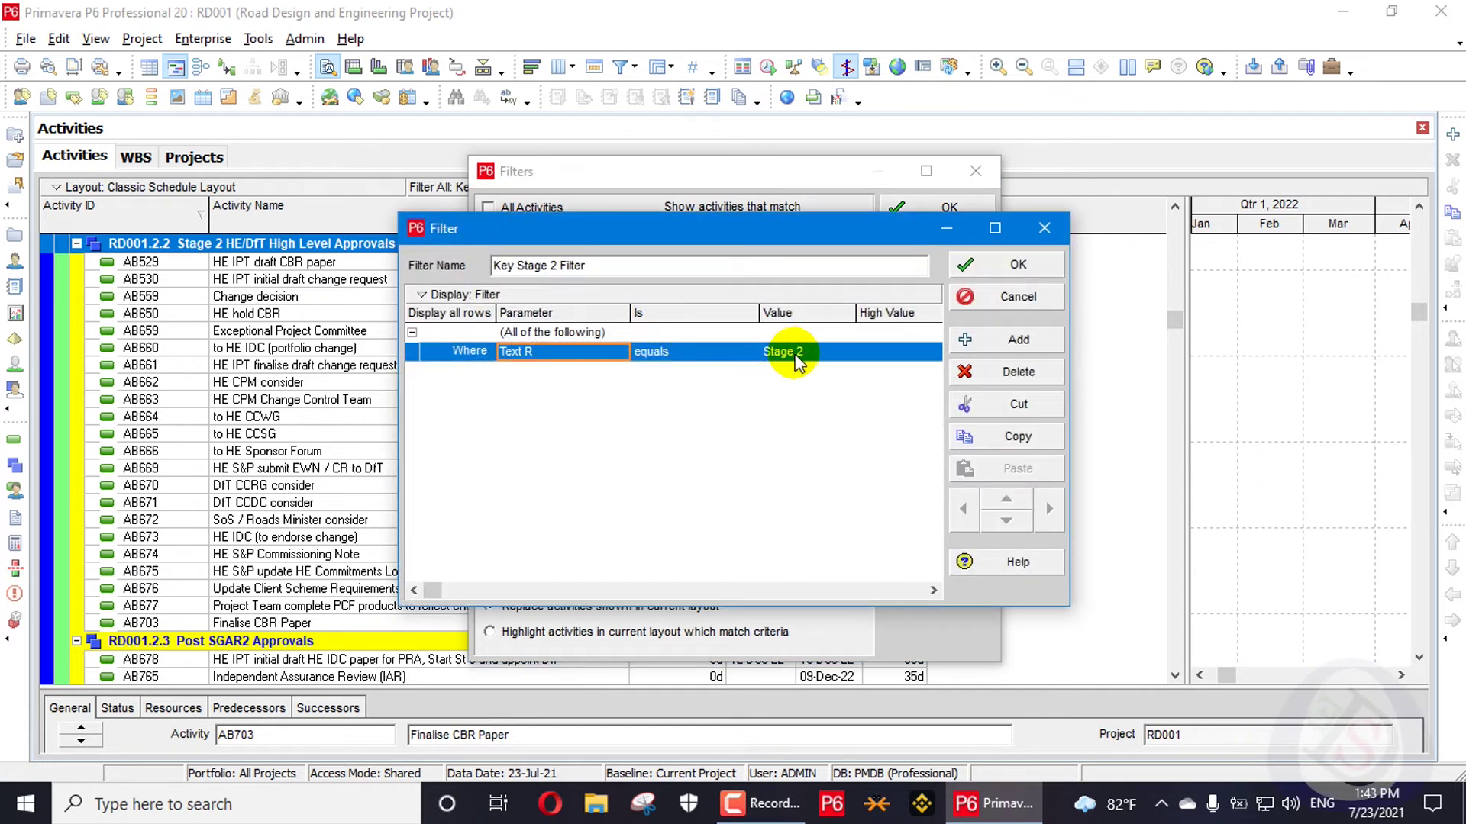